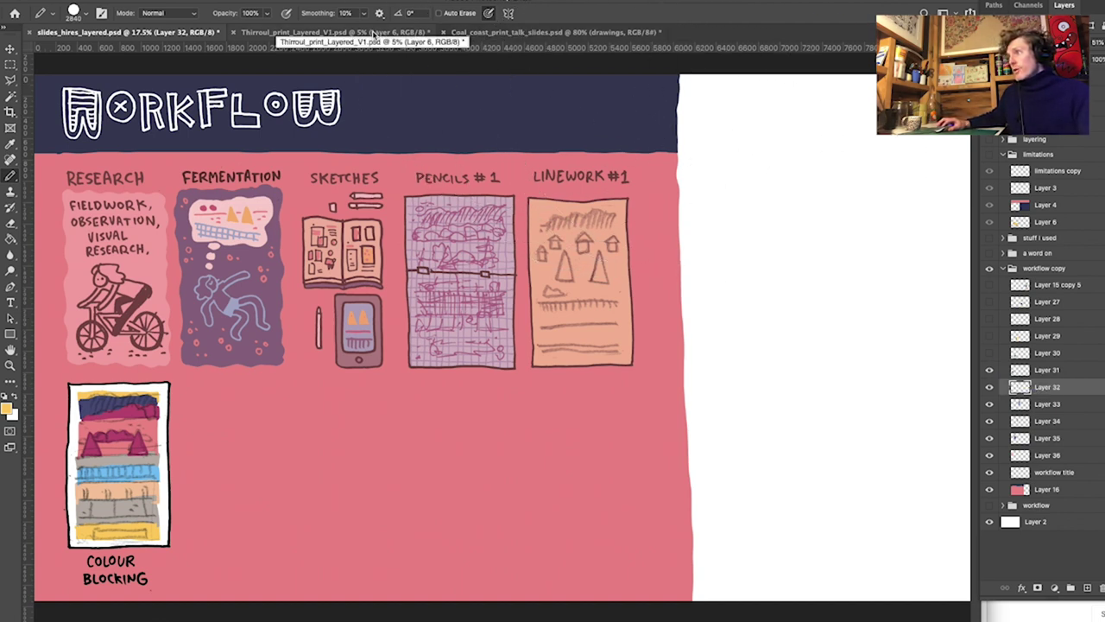
In Thirroul_print_Layered_V1.psd, roughly paint the sand yellow and the pool light blue (#68e4fe) on Layer 6
click(324, 34)
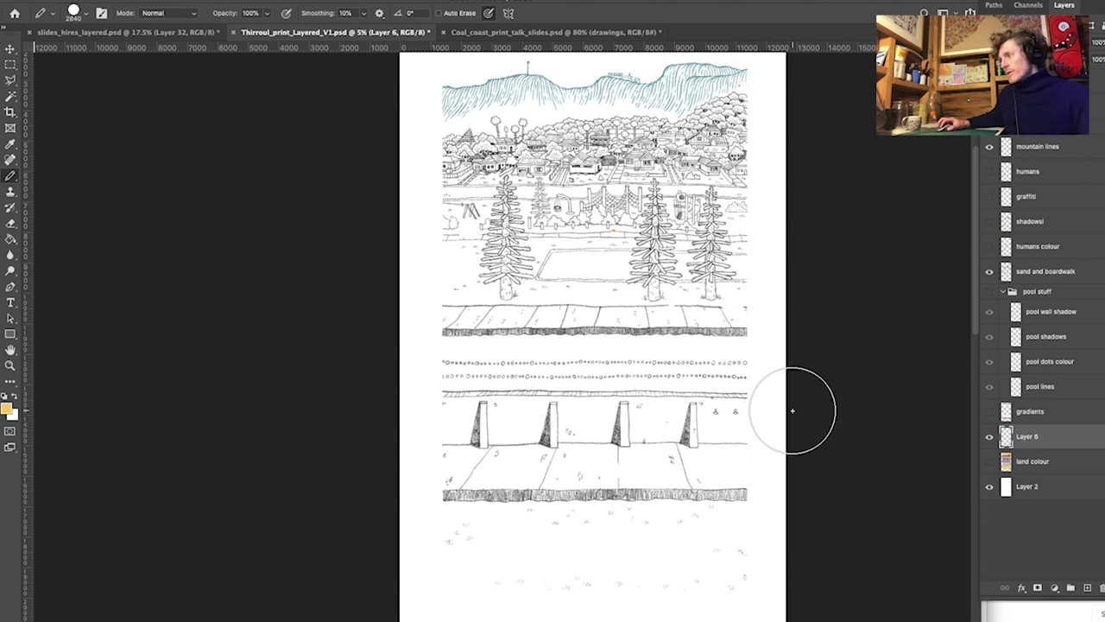
mouse_move(459, 538)
mouse_down()
mouse_move(731, 530)
mouse_move(715, 548)
mouse_move(518, 577)
mouse_move(481, 567)
mouse_move(519, 558)
mouse_up()
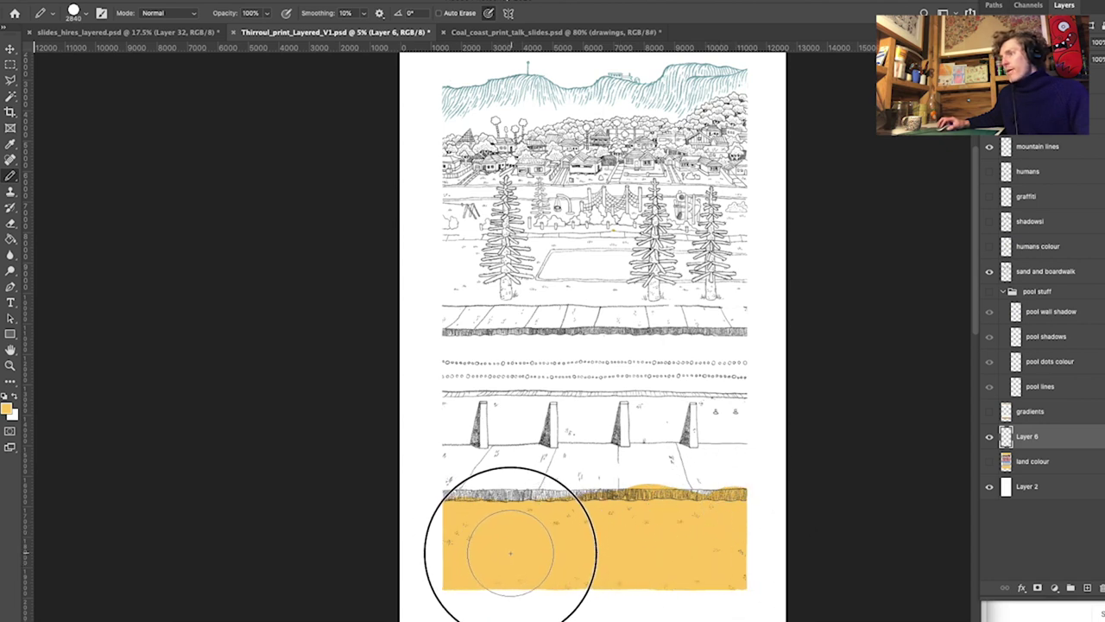
click(8, 409)
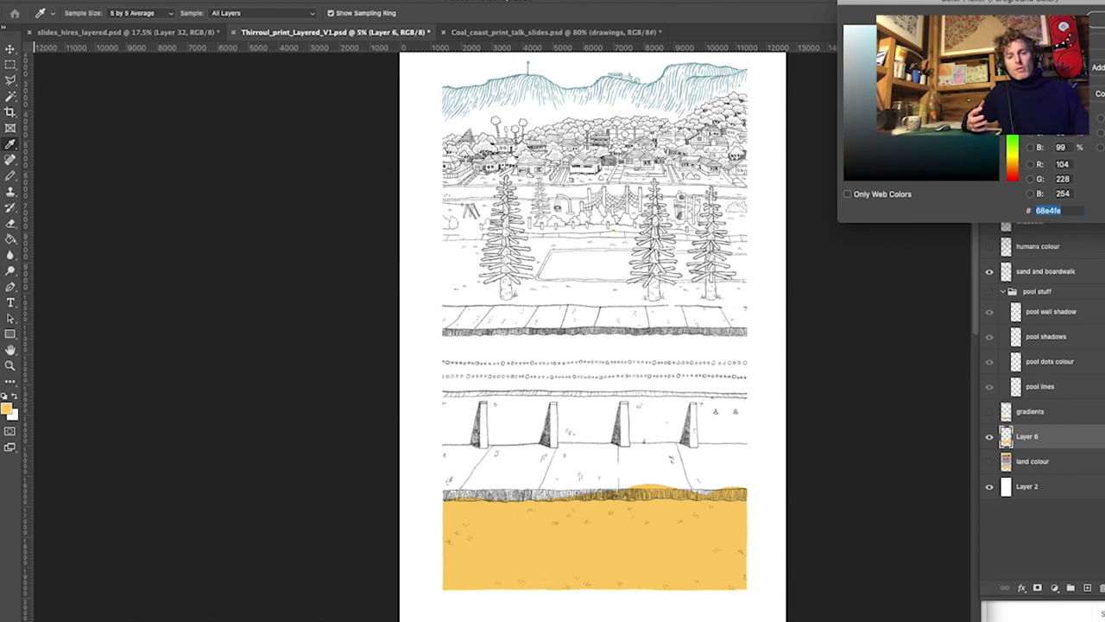
key(Return)
mouse_move(463, 364)
mouse_down()
mouse_move(619, 371)
mouse_move(723, 356)
mouse_up()
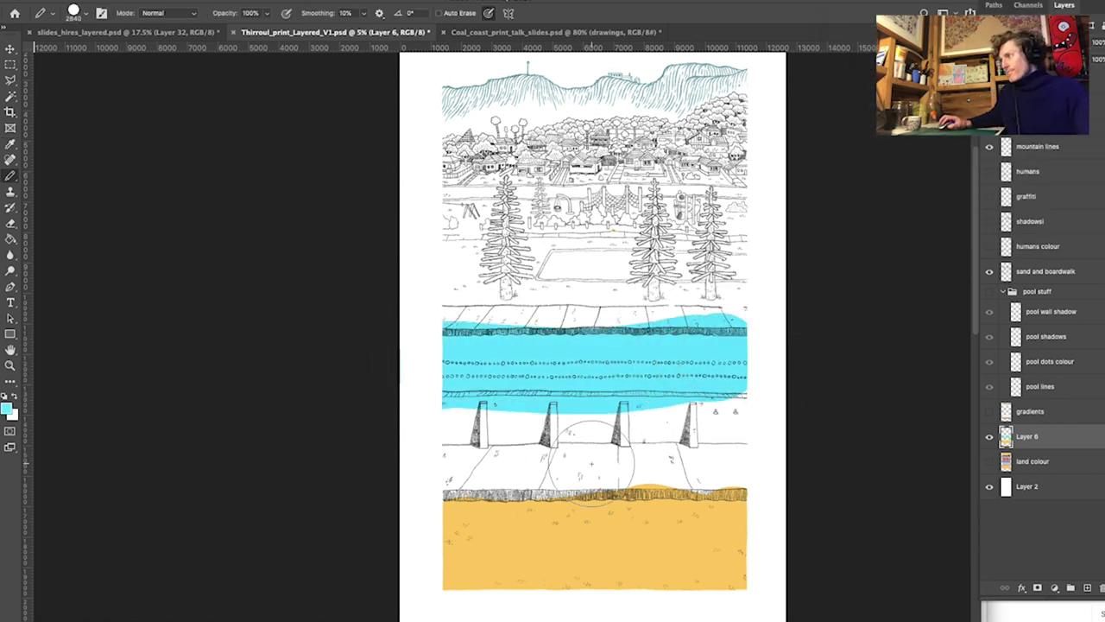
In Coal_coast_print_talk_slides.psd, show the colour-rough screenshots ending 59.51 pm and 43.26 pm one after the other
click(523, 35)
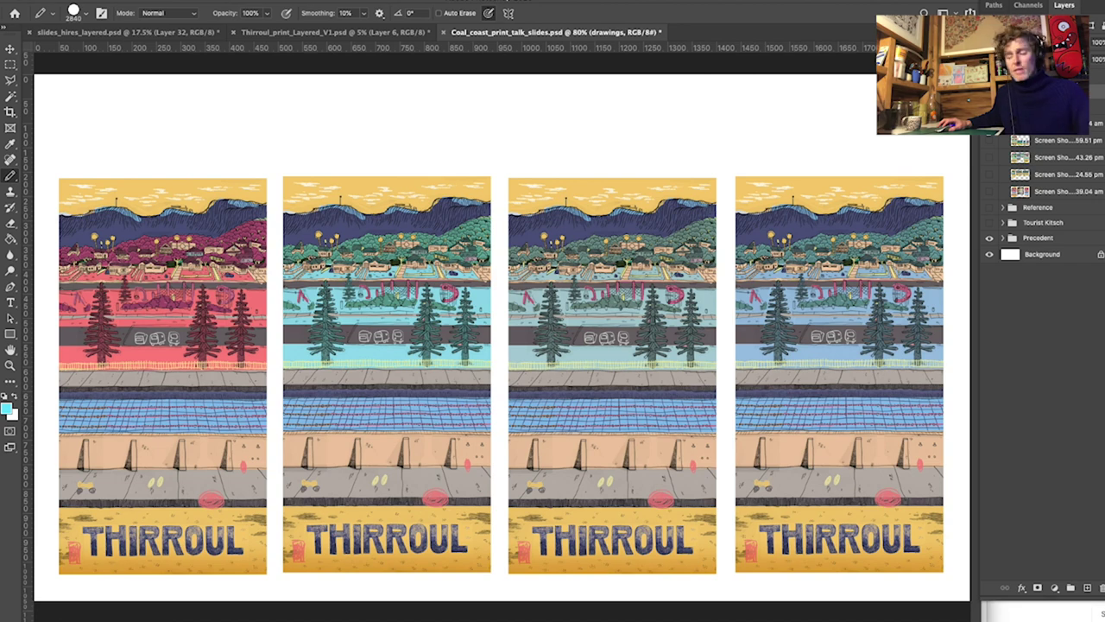
drag(989, 191, 989, 139)
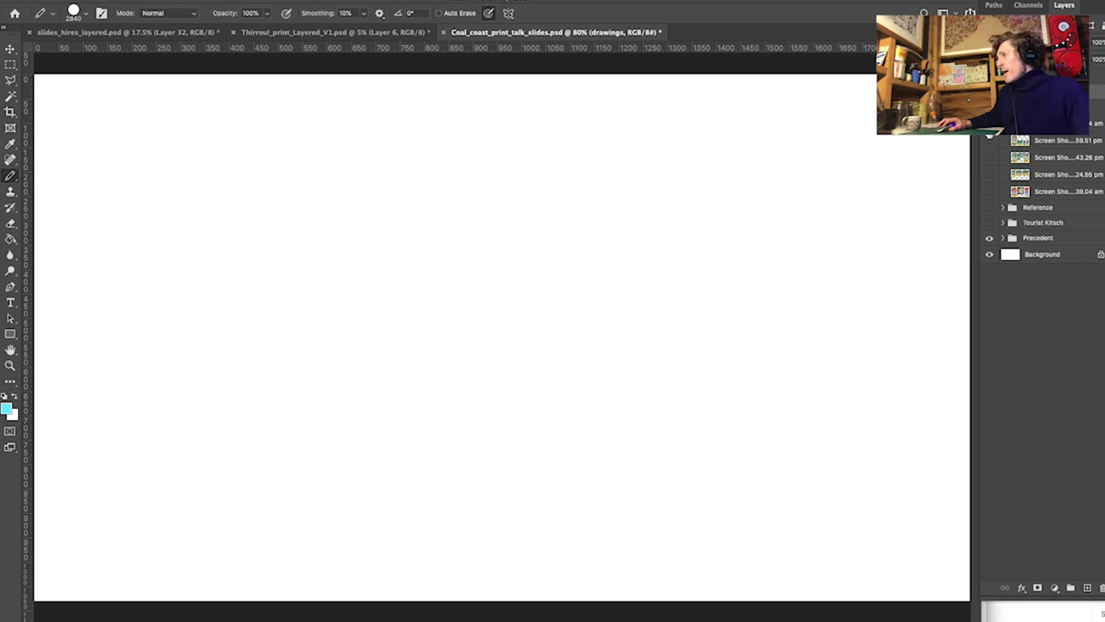
click(990, 141)
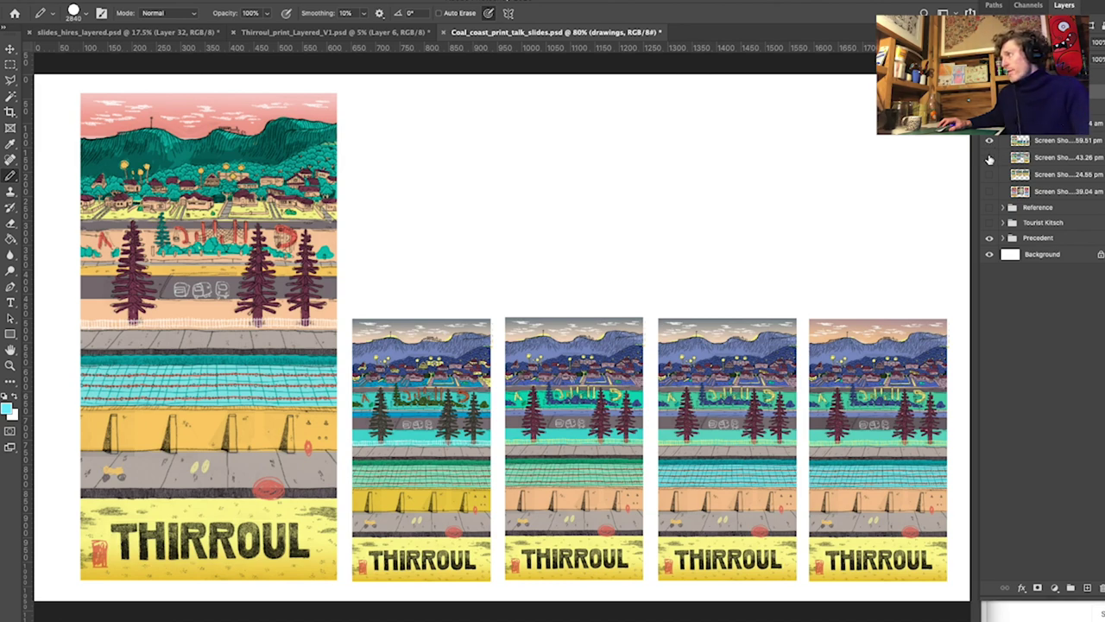
click(989, 141)
click(990, 157)
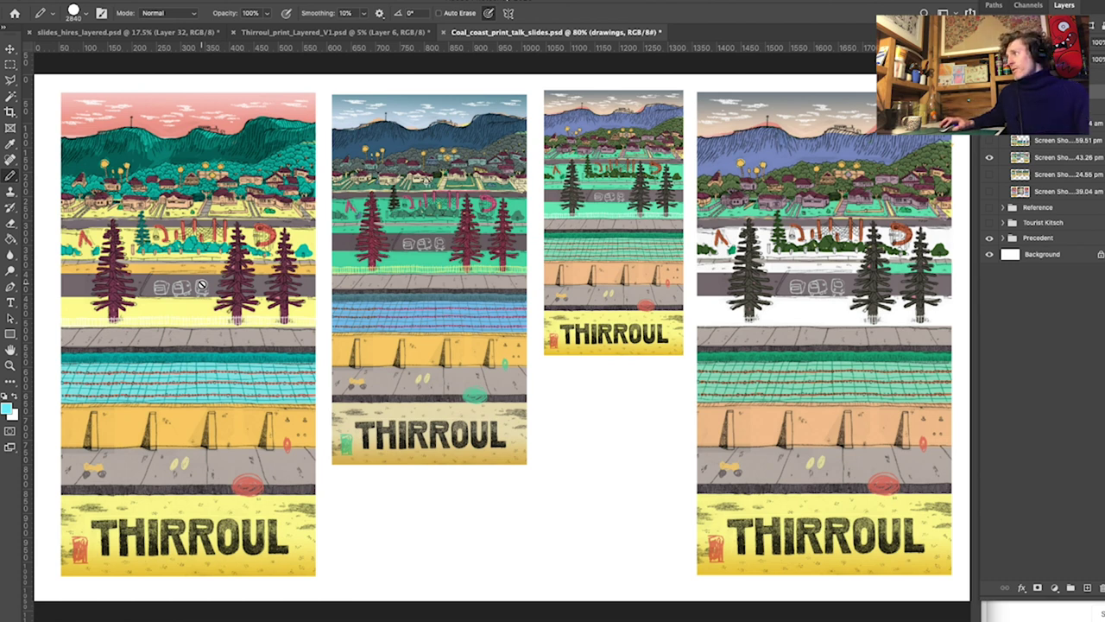
View the colour-rough screenshots ending 24.55 pm and 39.04 am in turn, hiding each one after viewing
click(989, 157)
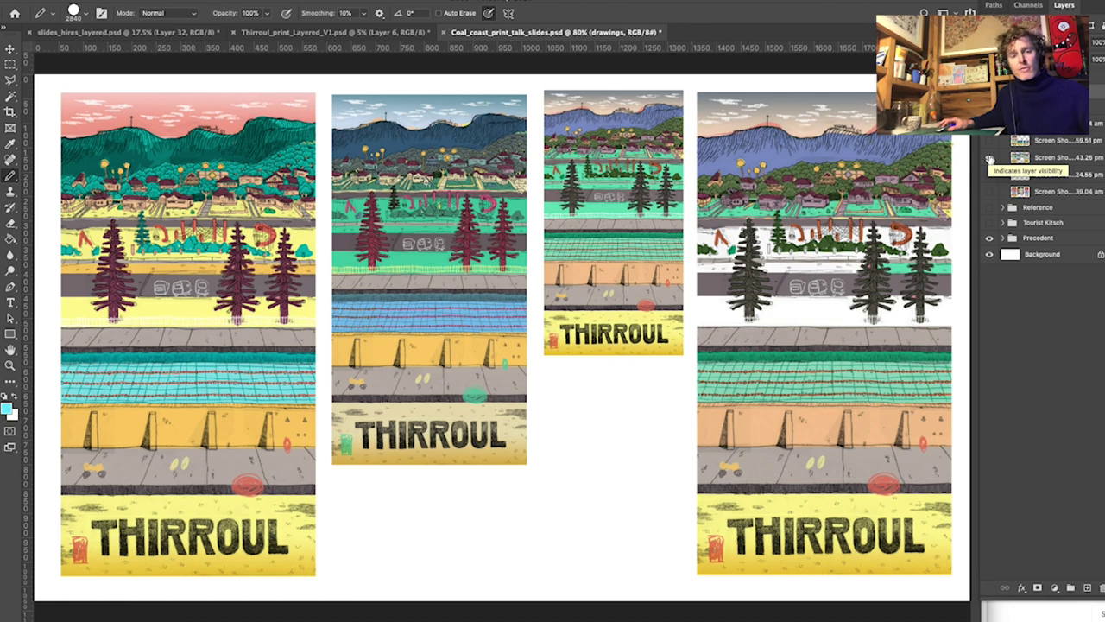
drag(989, 160, 992, 195)
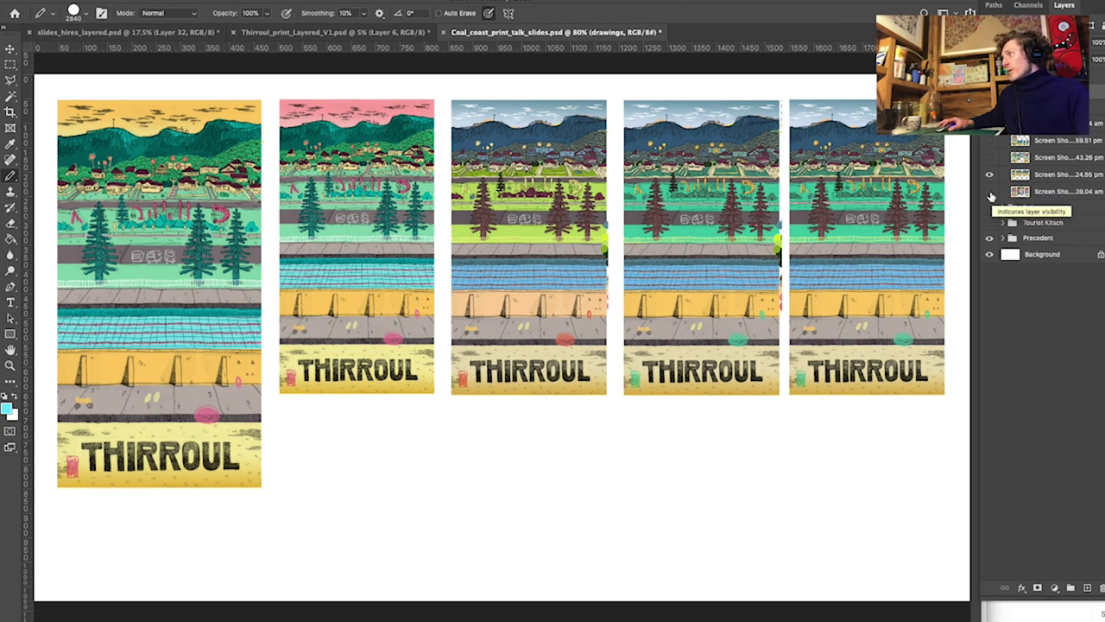
click(991, 194)
click(990, 175)
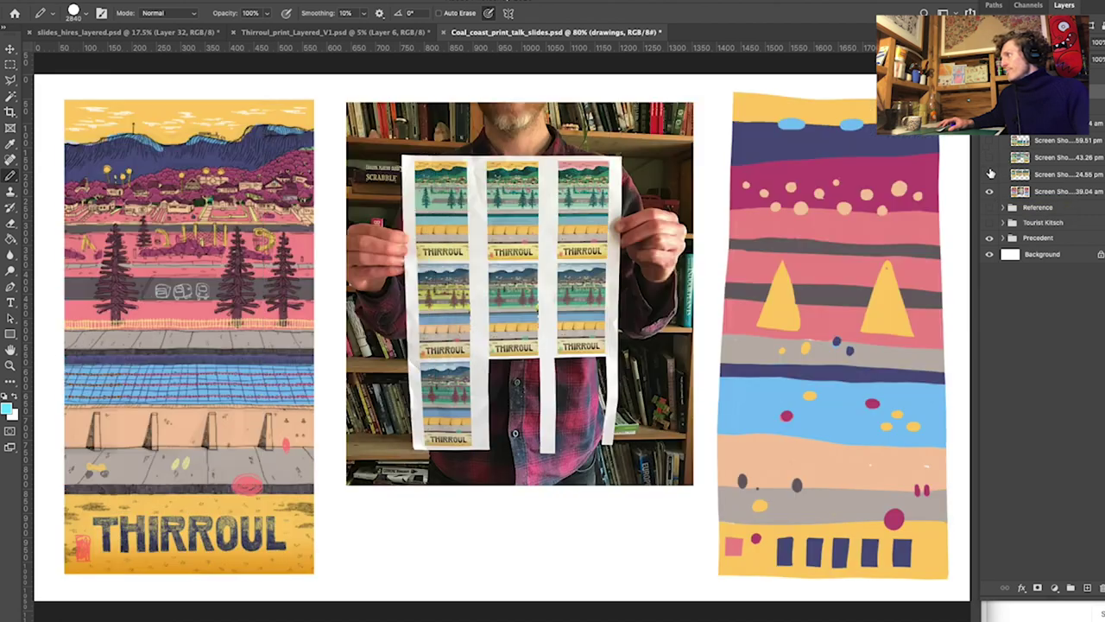
click(990, 189)
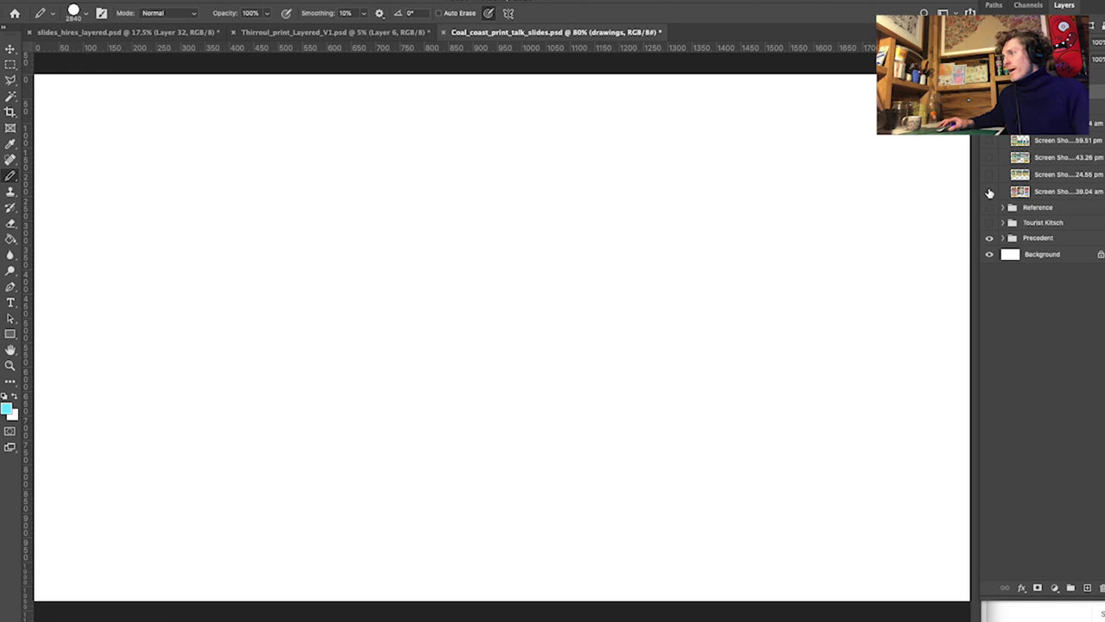
click(990, 192)
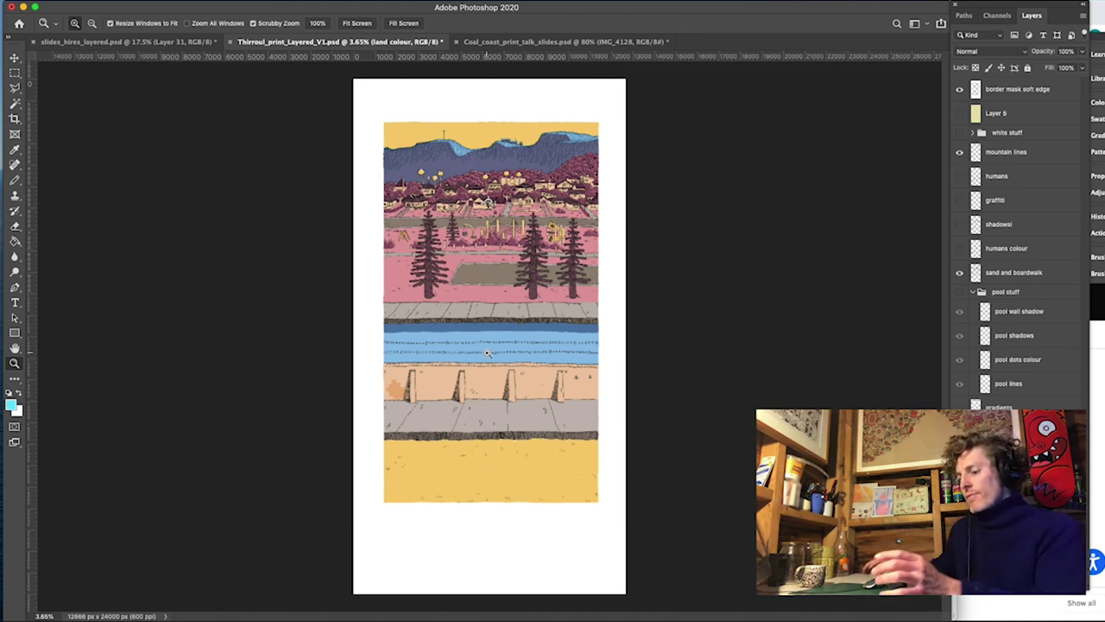
Examine the pool, wall and beach areas of the coloured Thirroul print up close
drag(385, 358, 423, 377)
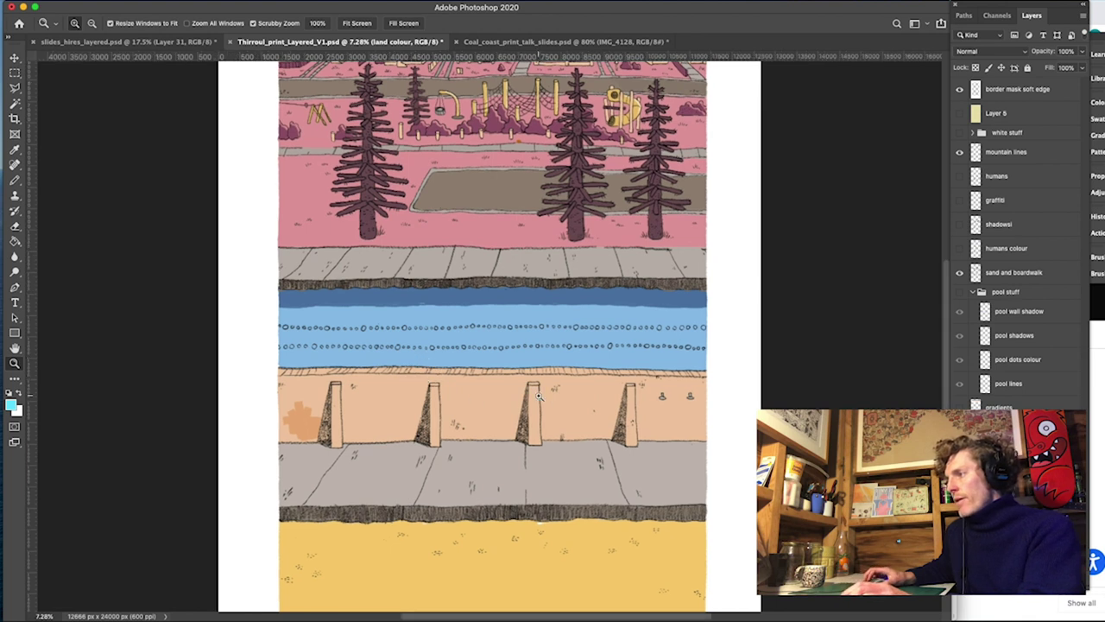
scroll(538, 393, down, 3)
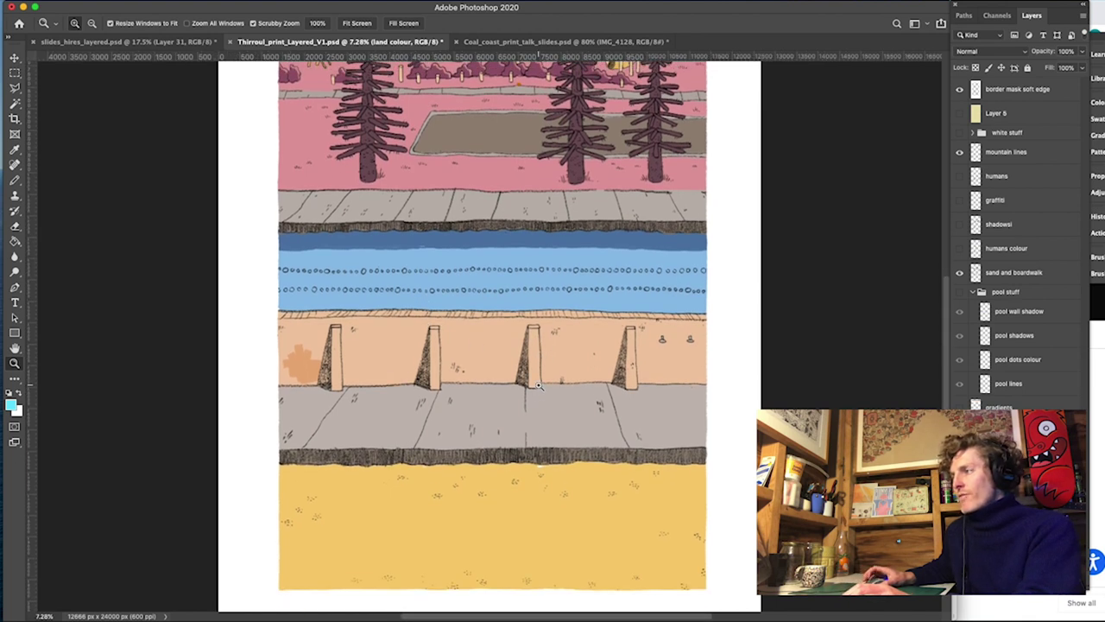
scroll(538, 386, up, 8)
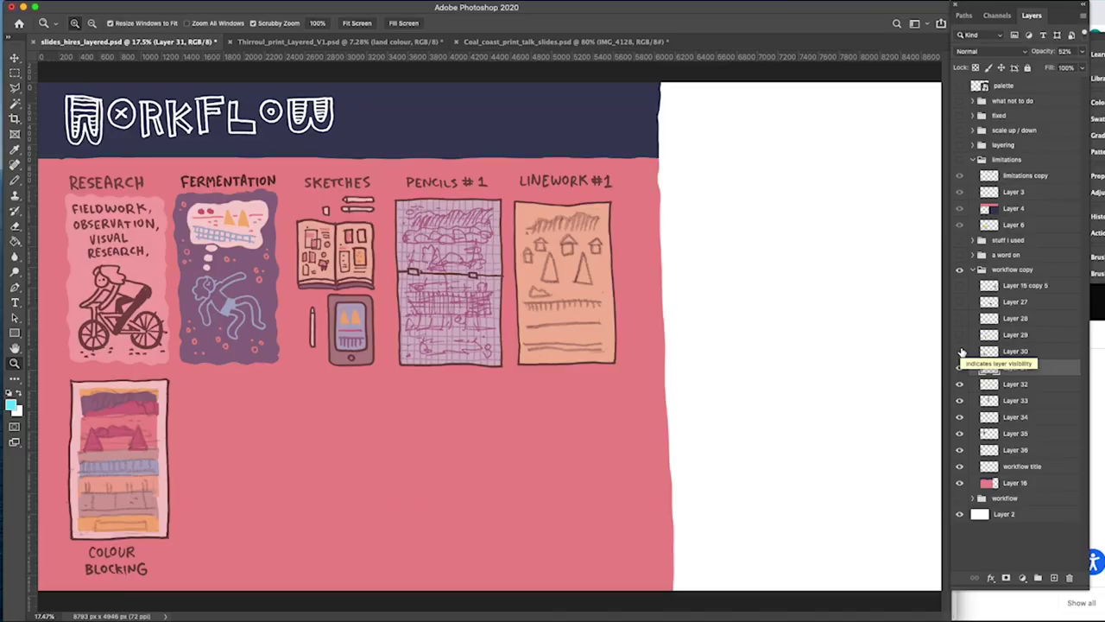
Show Layer 30 and Layer 29 on the Workflow slide, and replace photo IMG_4128 with IMG_4122 in the talk slides
click(960, 361)
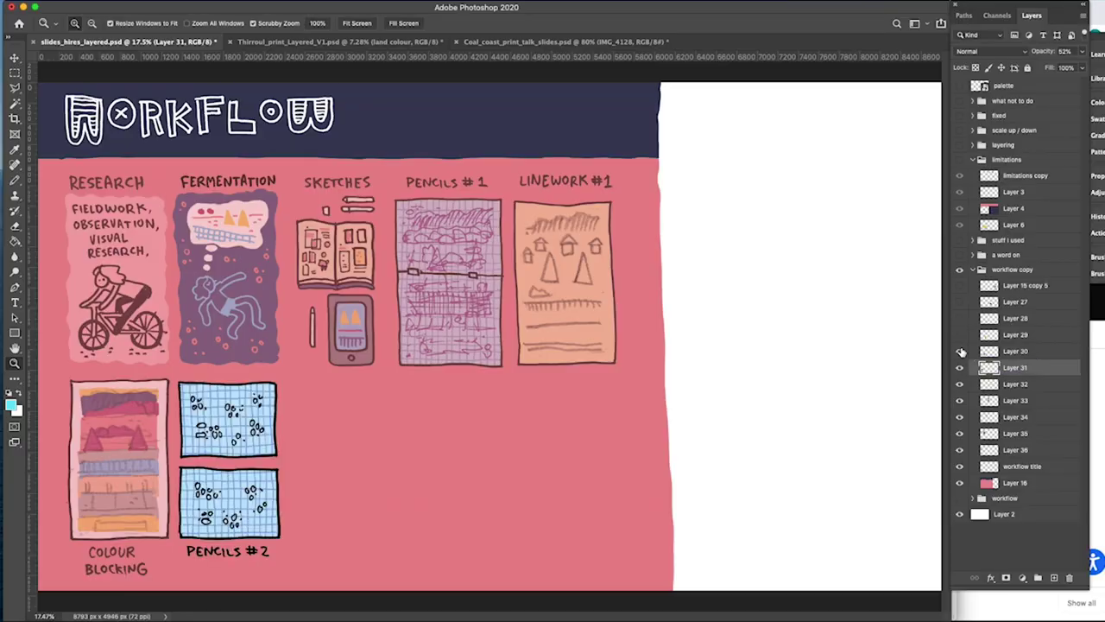
click(958, 335)
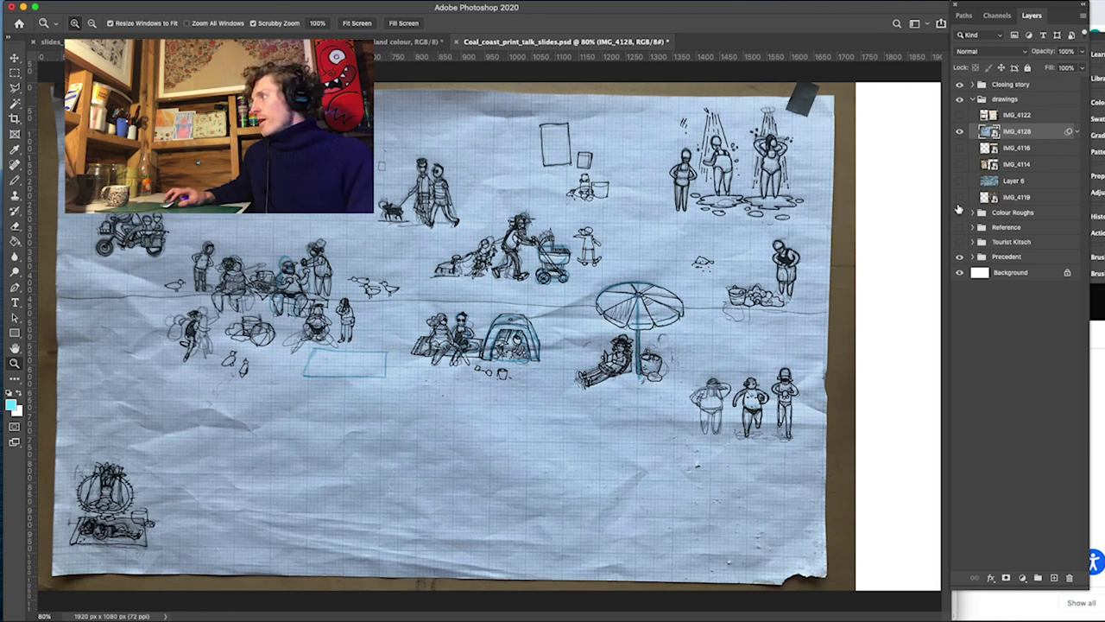
click(959, 130)
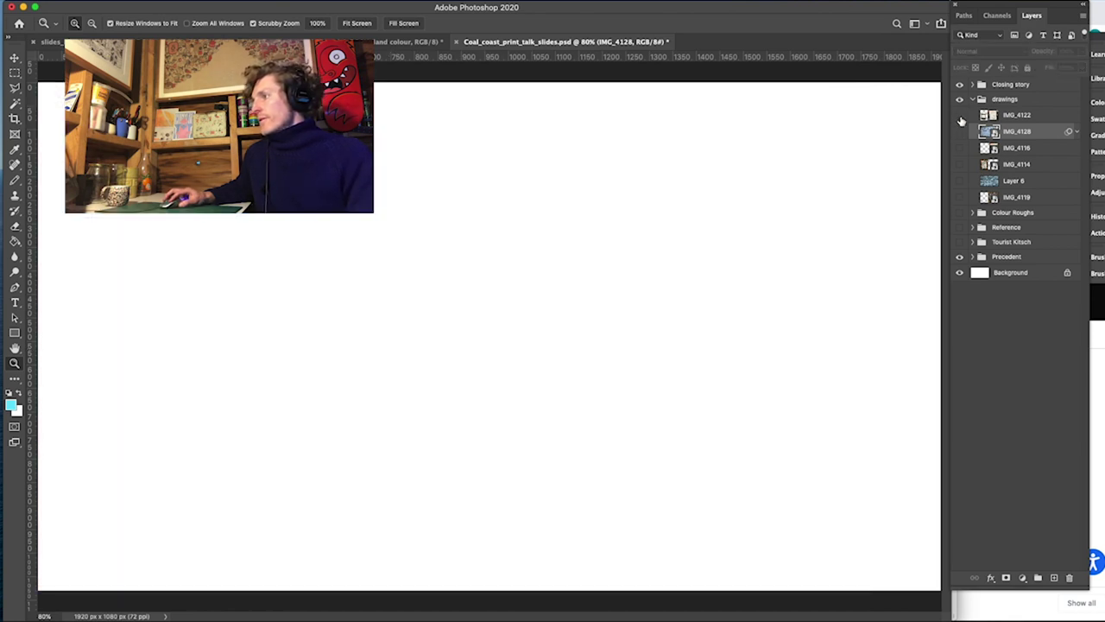
click(959, 115)
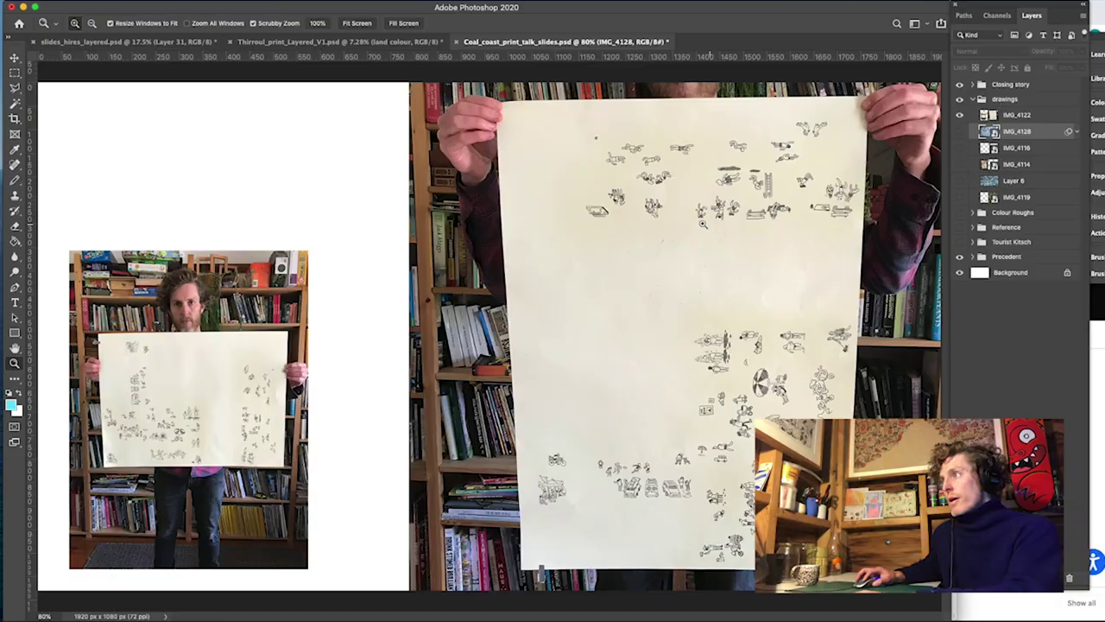
Show the humans layer in the Thirroul print and look over the figures from the park to the beach
click(373, 45)
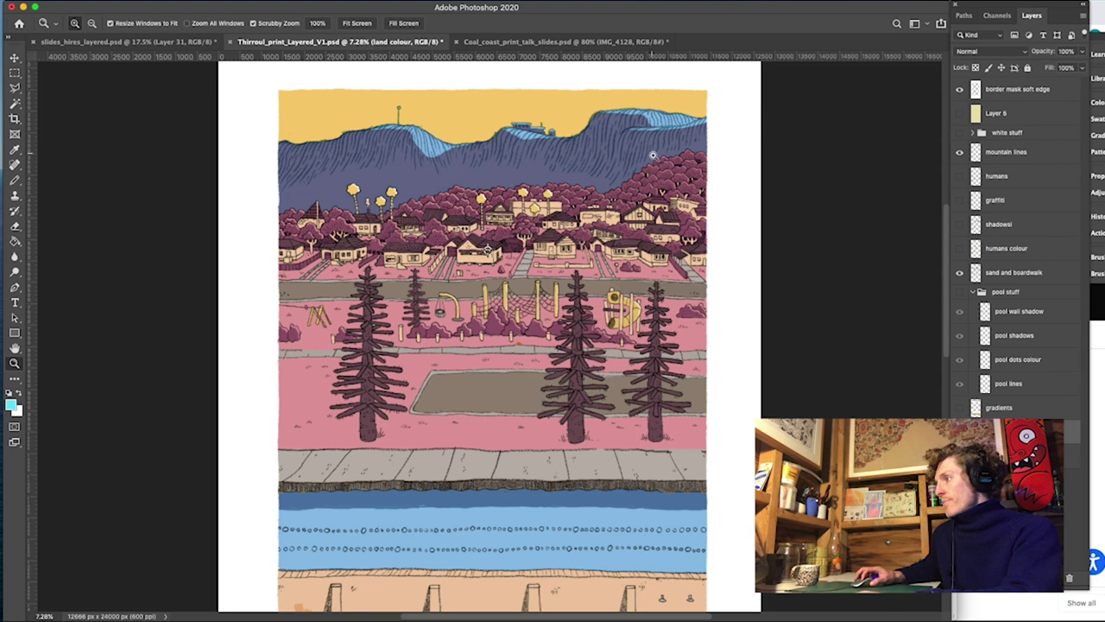
click(959, 175)
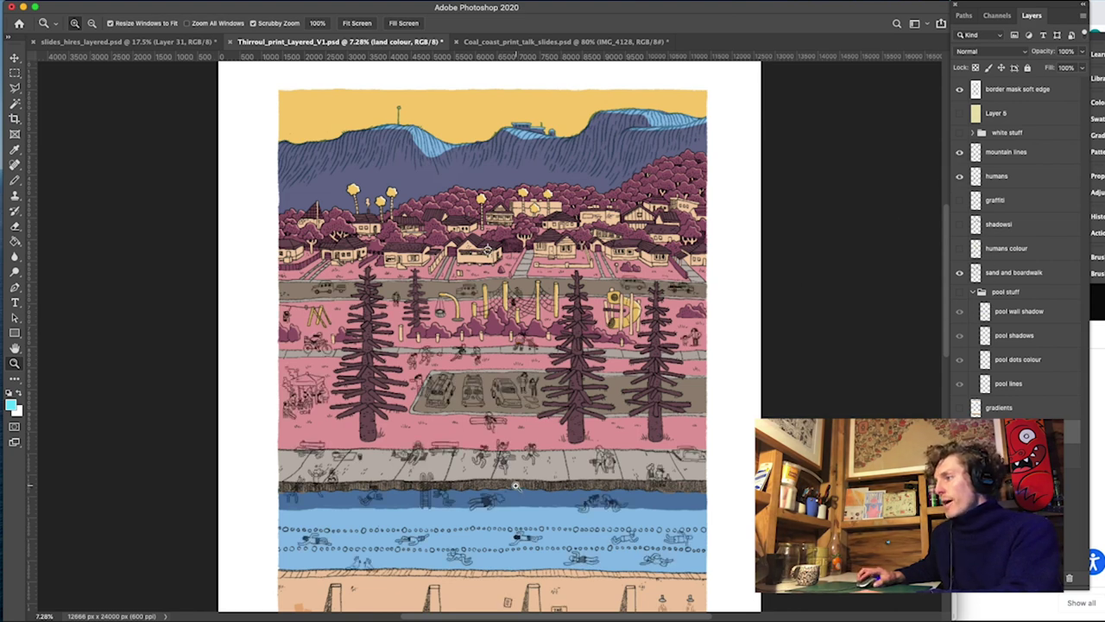
scroll(521, 480, down, 5)
scroll(522, 474, down, 5)
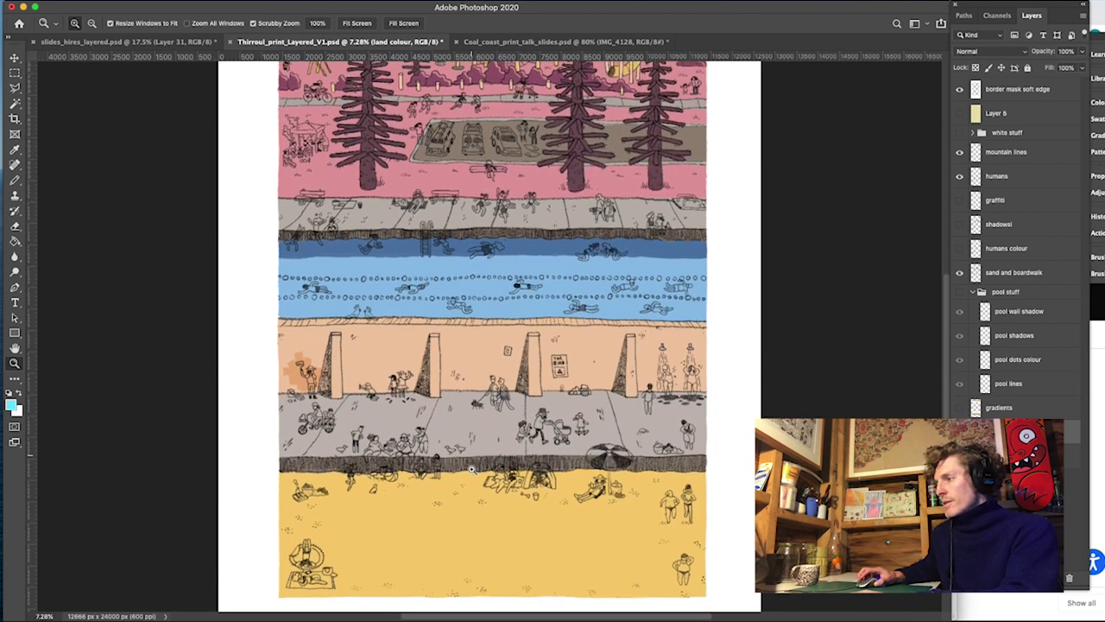
scroll(472, 468, up, 5)
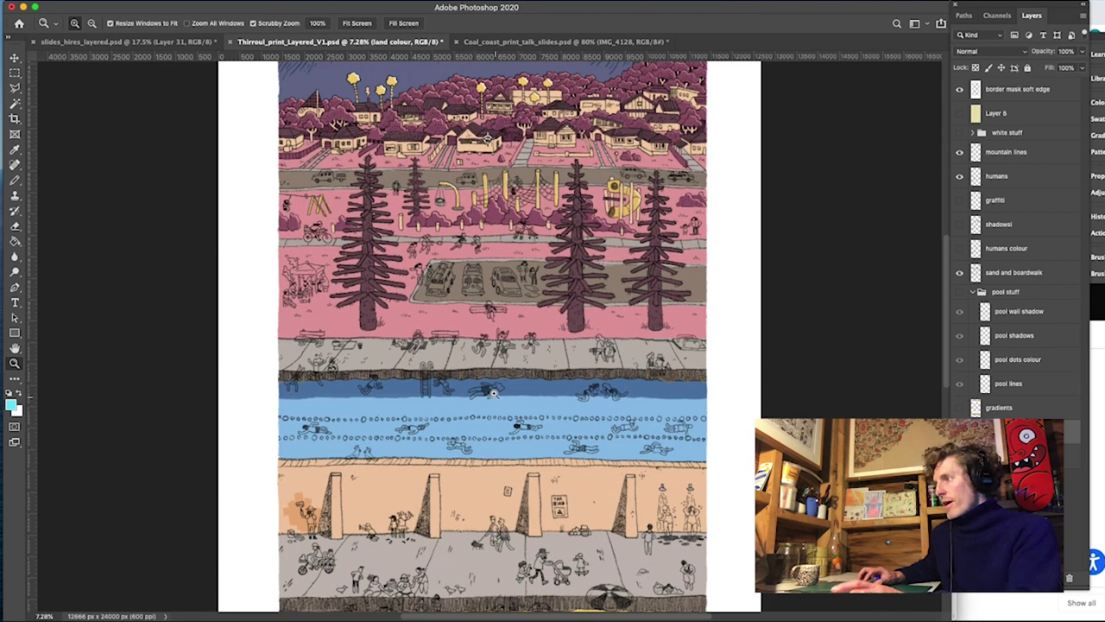
drag(443, 269, 529, 337)
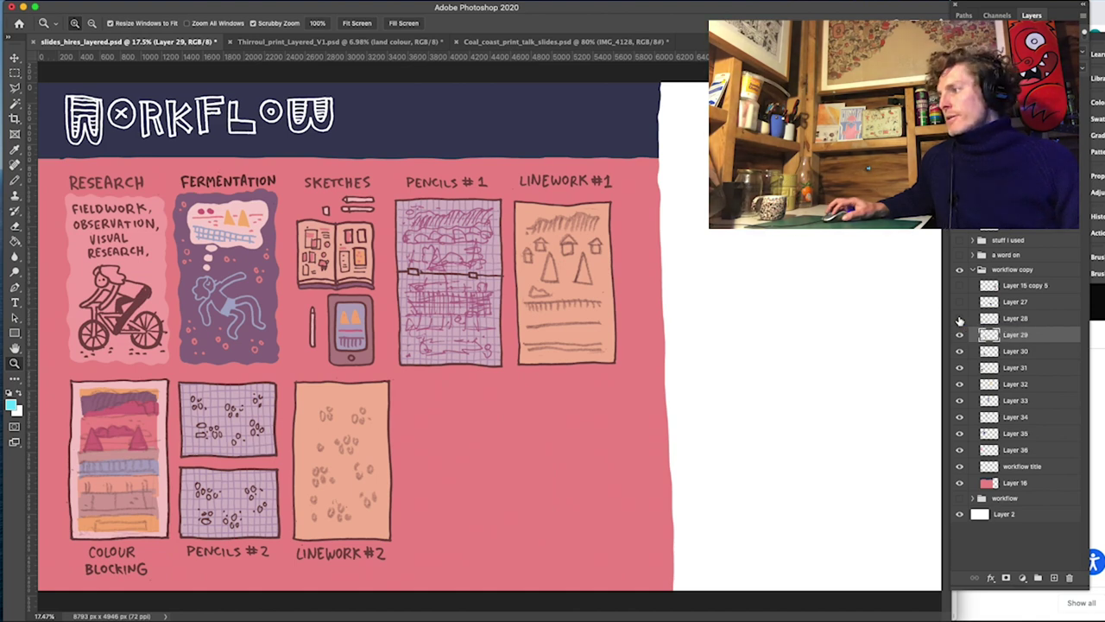
Show Layer 28 on the Workflow slide, and hide the land colour layer in the Thirroul print to review its linework
click(959, 318)
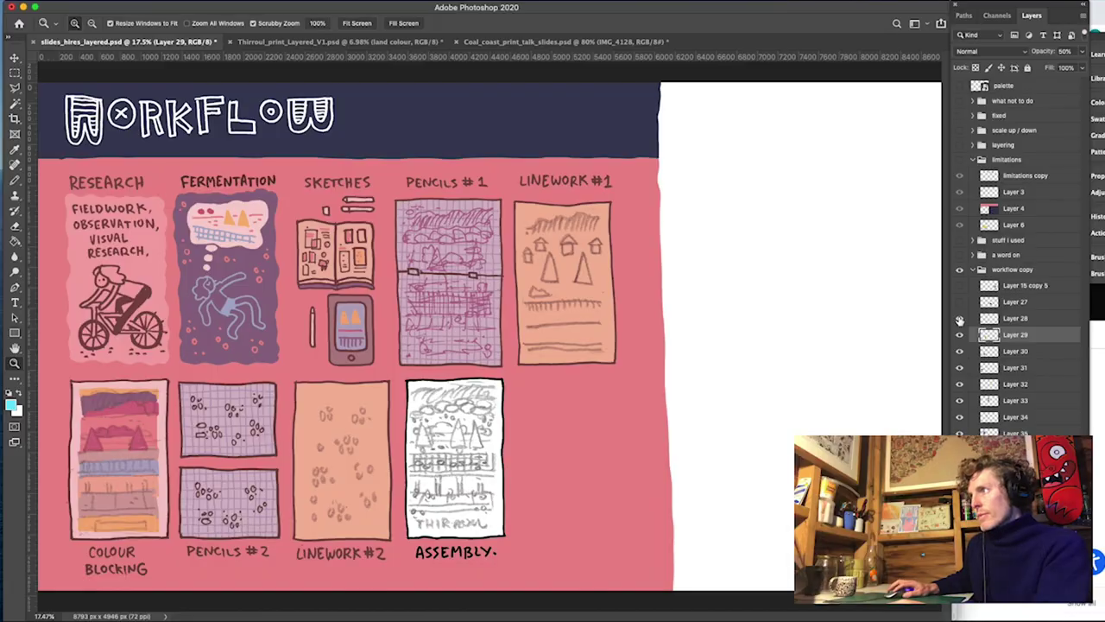
click(284, 41)
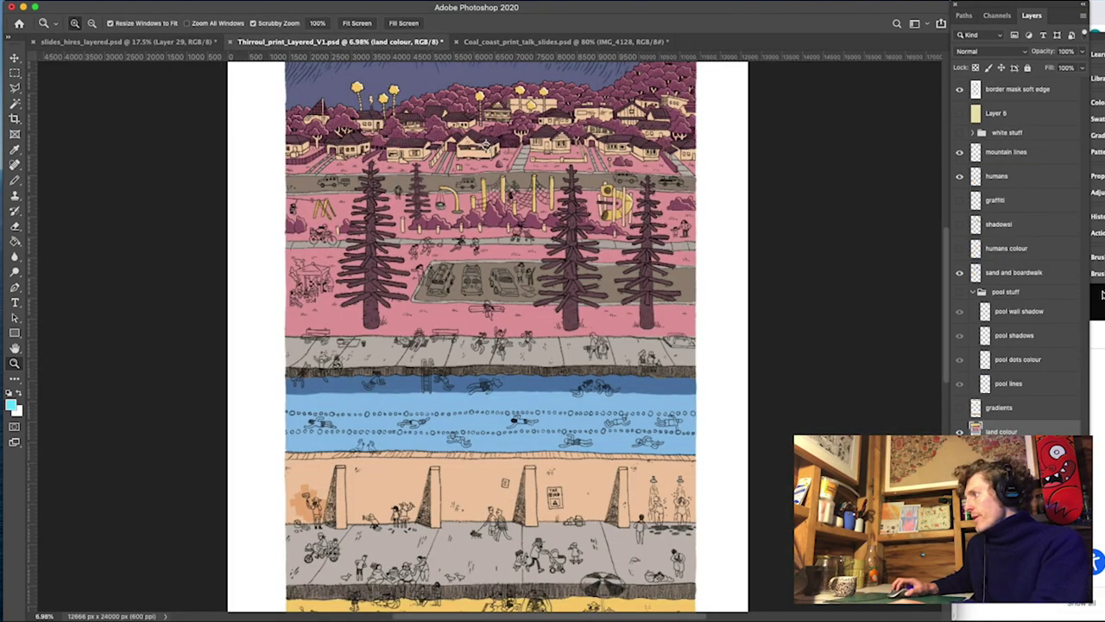
click(959, 430)
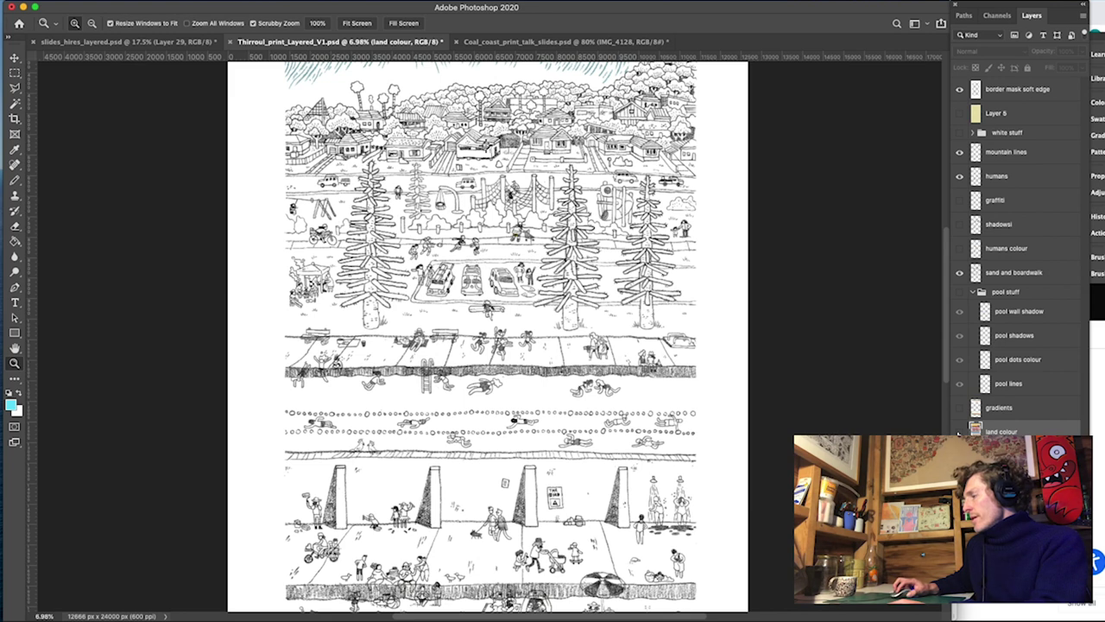
scroll(636, 339, down, 2)
scroll(636, 338, up, 3)
scroll(636, 339, down, 4)
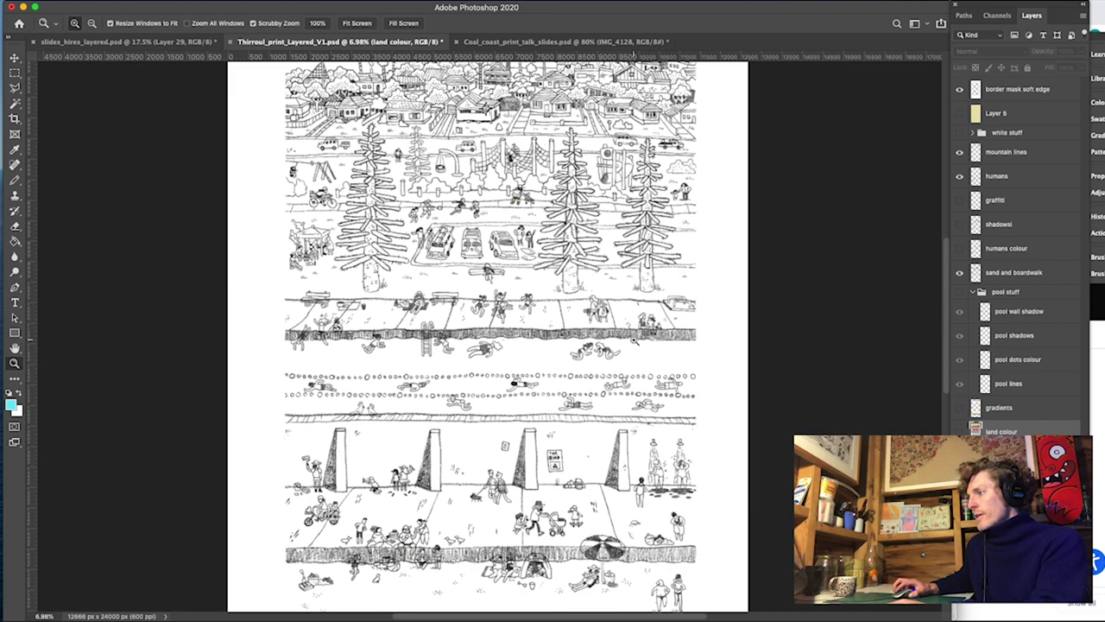
scroll(636, 336, down, 3)
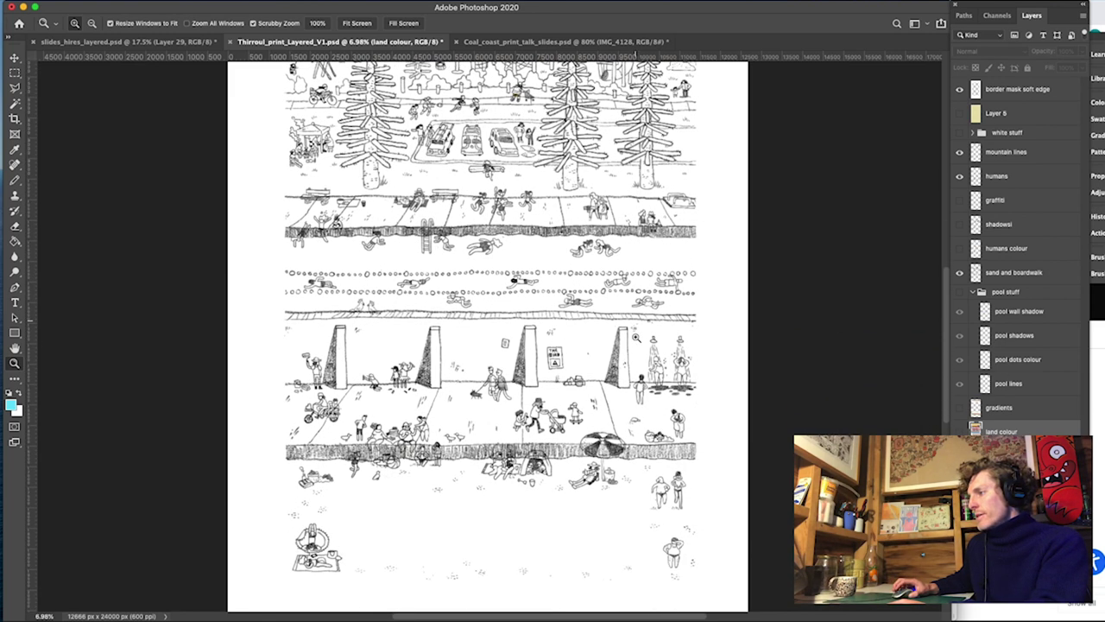
scroll(635, 337, up, 8)
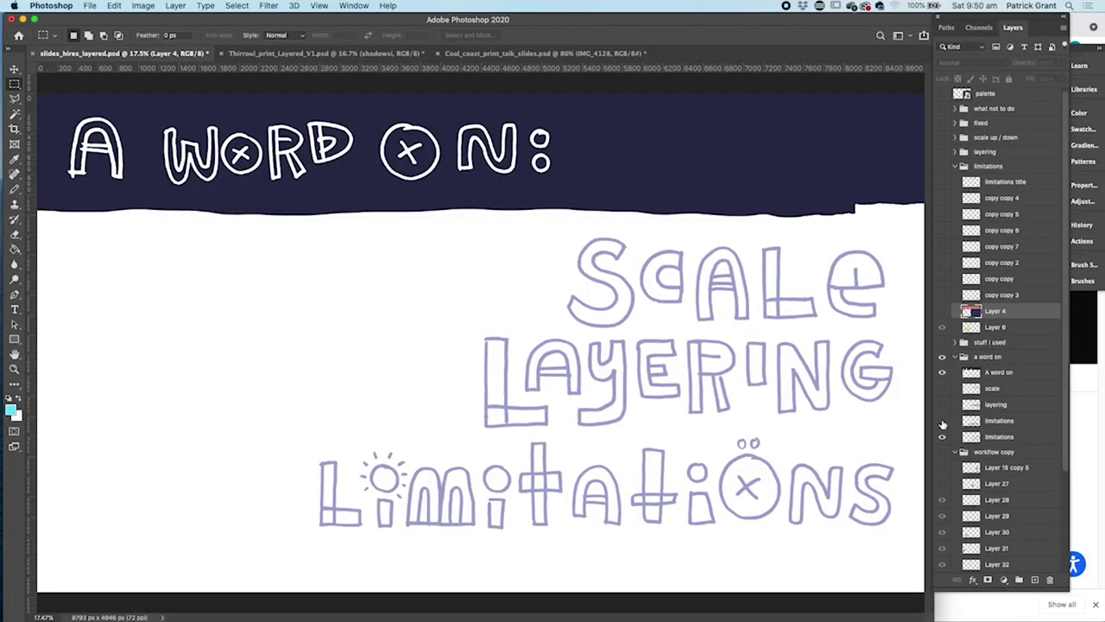
In slides_hires_layered.psd, show the upper limitations layer of the "a word on" group and make the limitations group visible
click(942, 422)
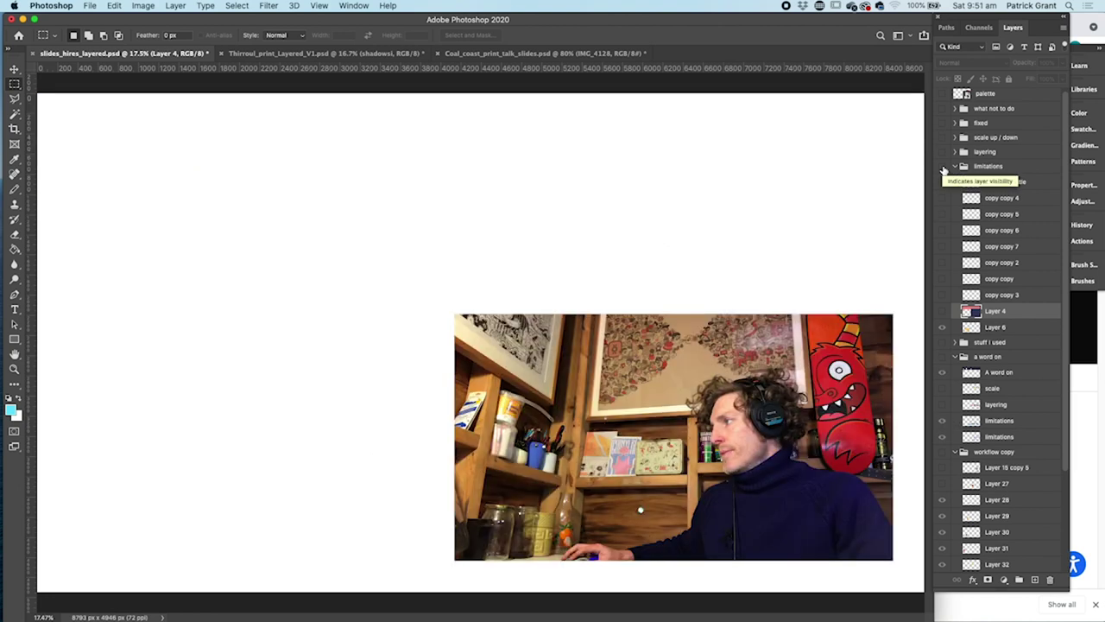
click(944, 169)
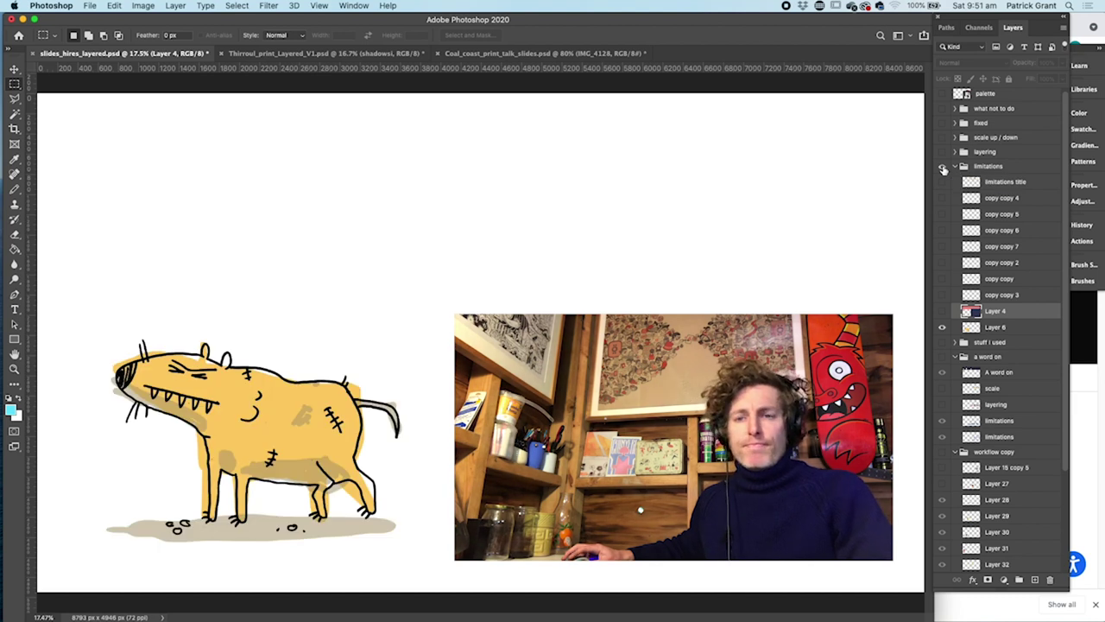
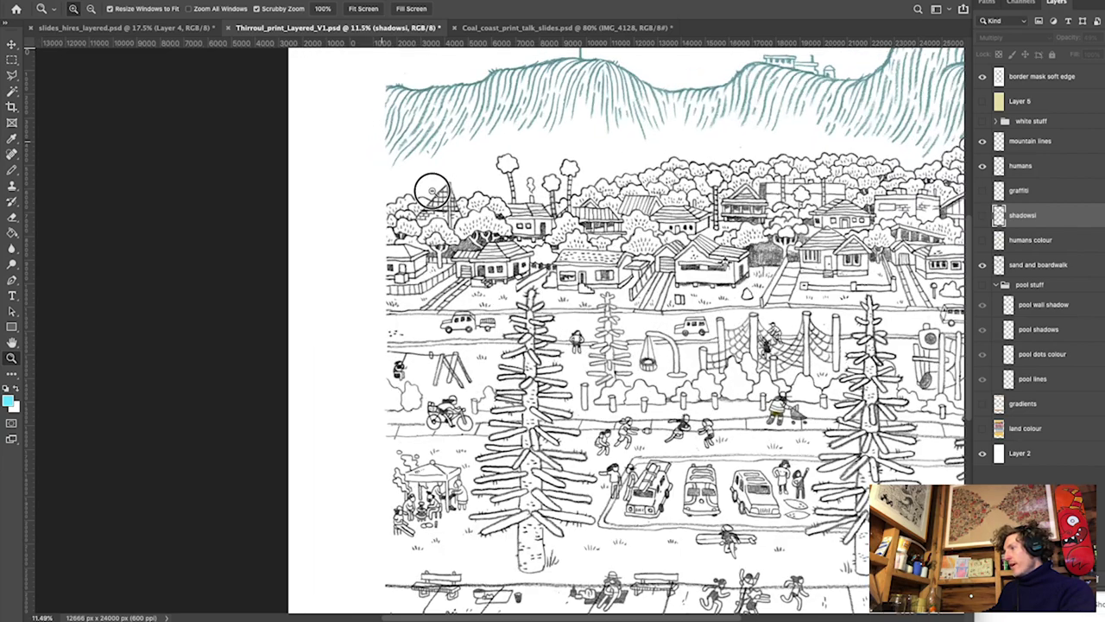
Switch the mountain lines and humans layers off and on in the Thirroul print to show what each one holds
key(m)
scroll(663, 396, down, 5)
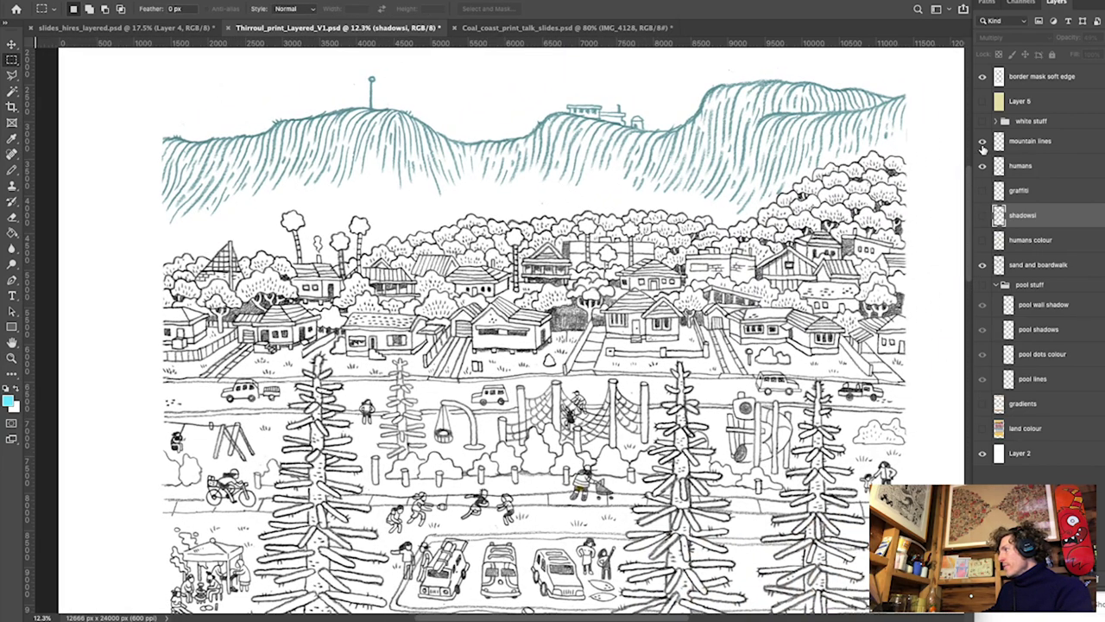
click(983, 143)
click(983, 143)
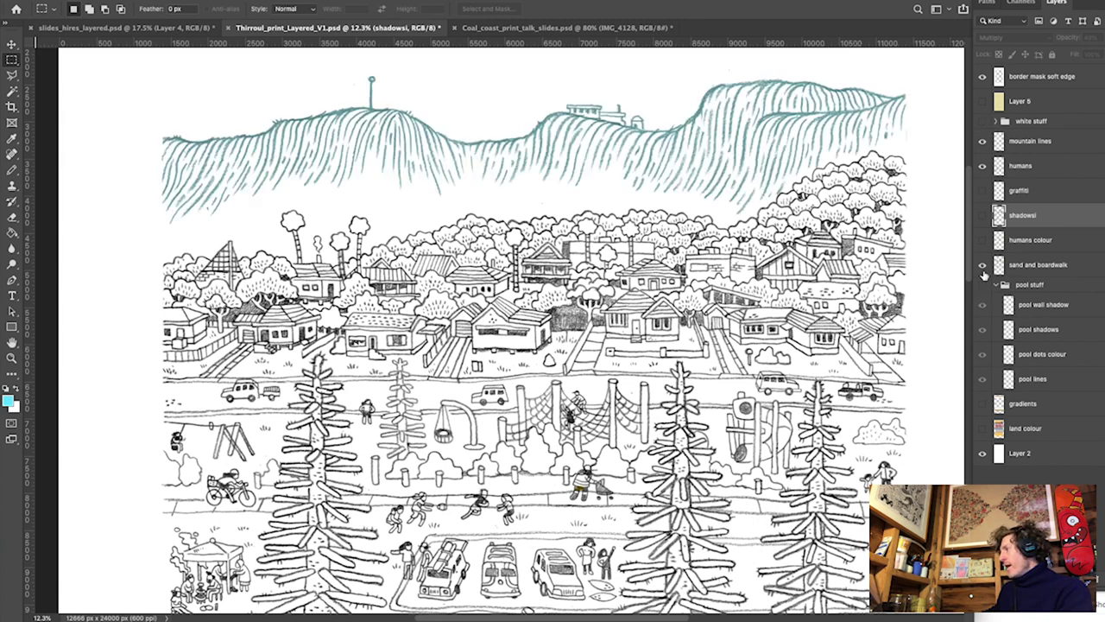
click(981, 167)
click(982, 167)
click(981, 167)
click(982, 168)
Switch the sand and boardwalk layer off and back on to isolate the figures and vehicles from the background linework
scroll(533, 328, down, 5)
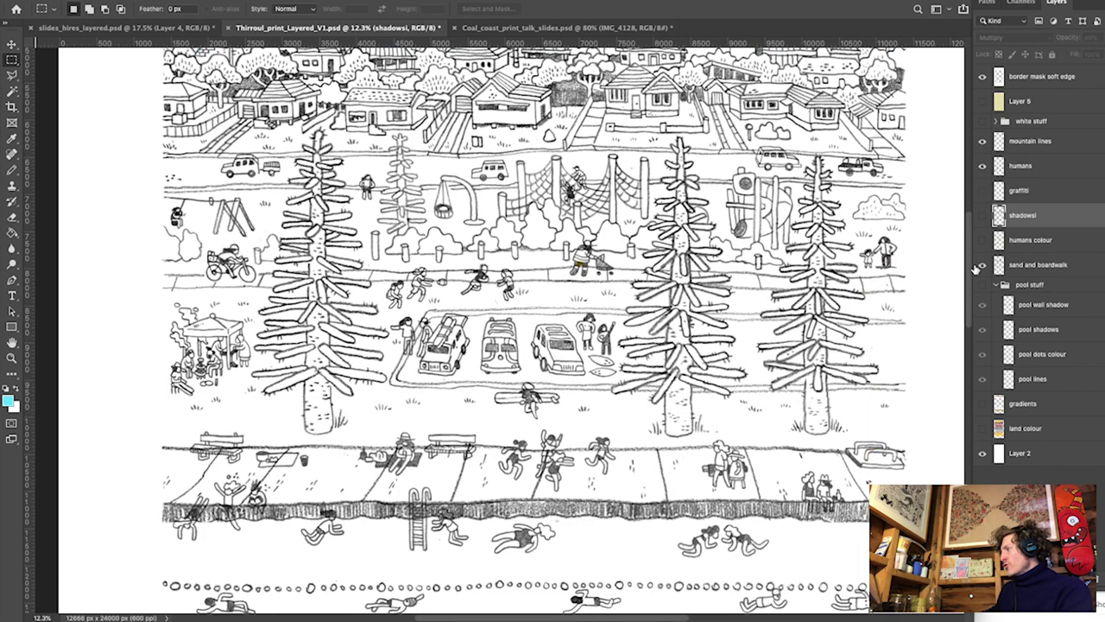
click(982, 265)
click(981, 265)
click(981, 265)
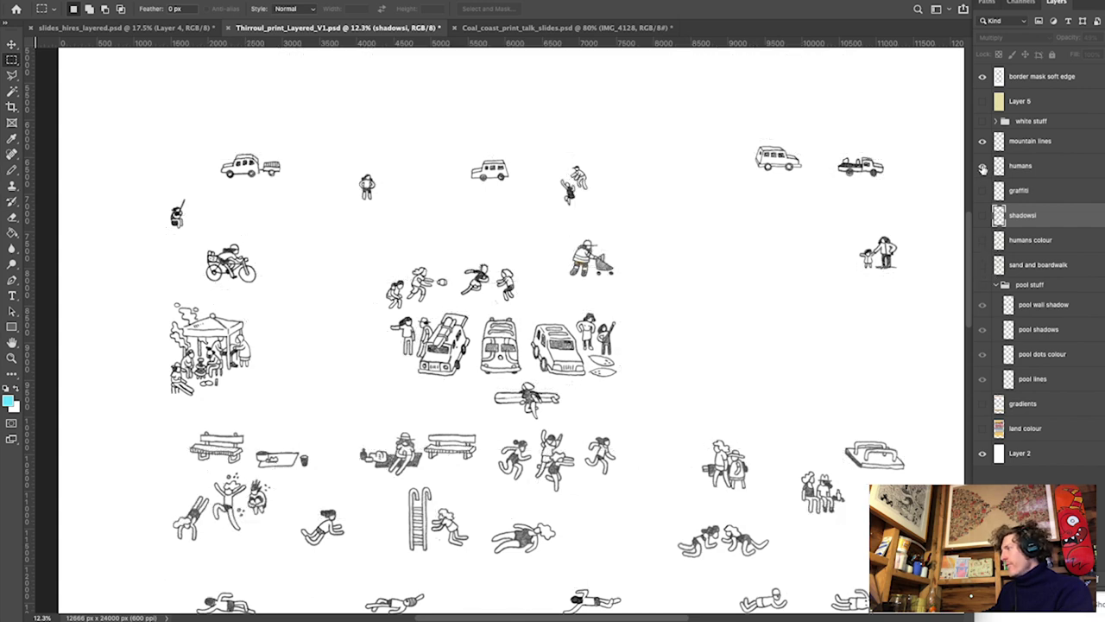
click(982, 266)
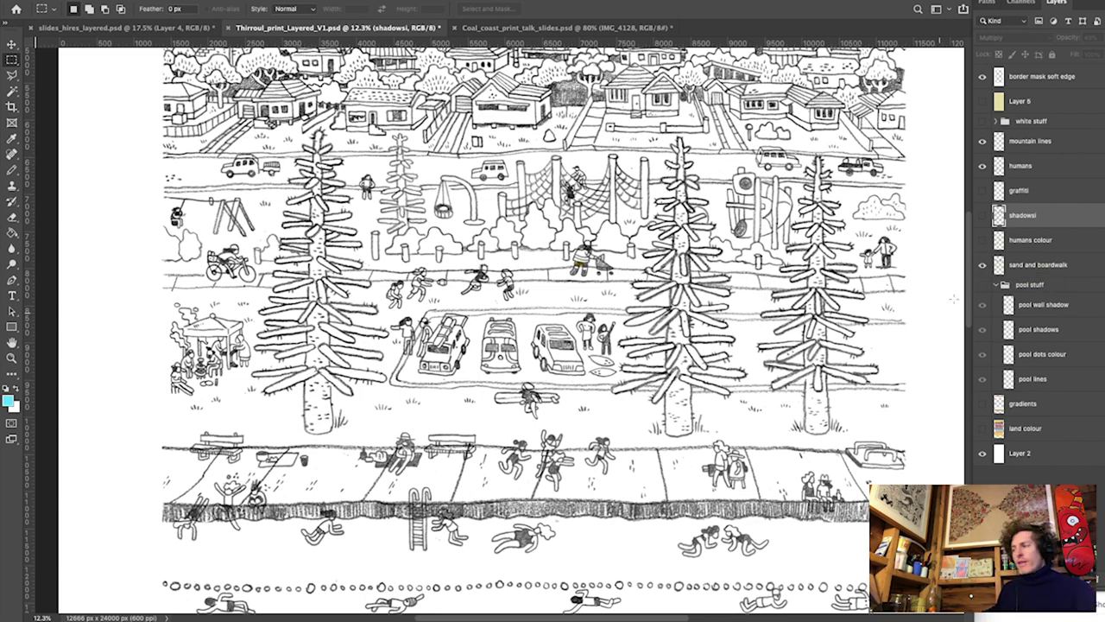
Hide the humans layer to leave the background linework, and show the land colour layer beneath it
click(981, 165)
scroll(579, 264, down, 5)
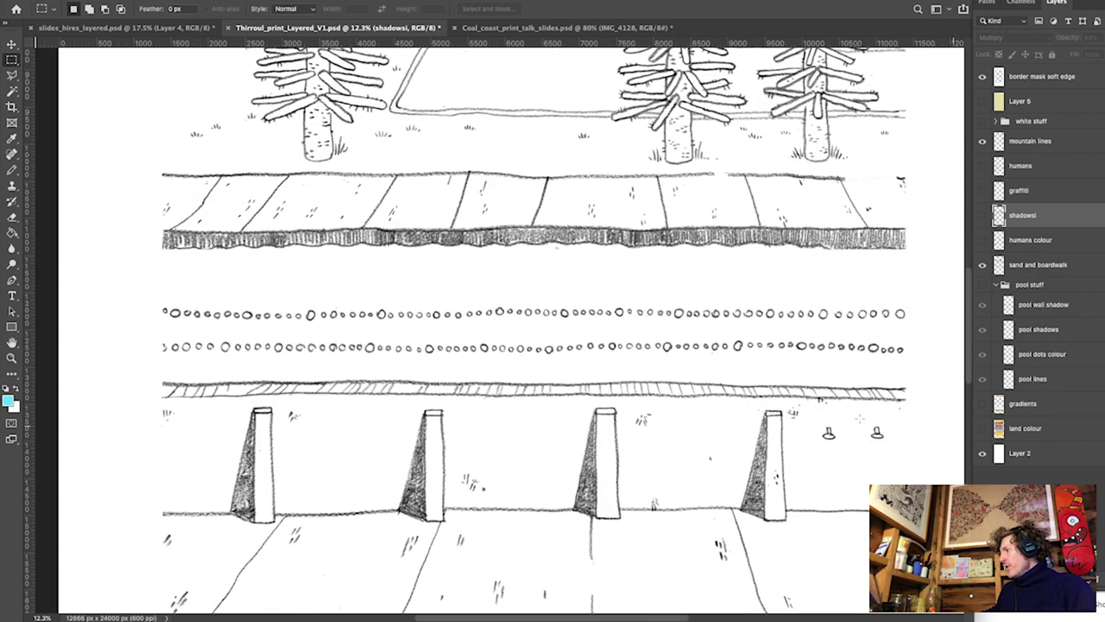
scroll(859, 418, up, 1)
scroll(836, 411, up, 1)
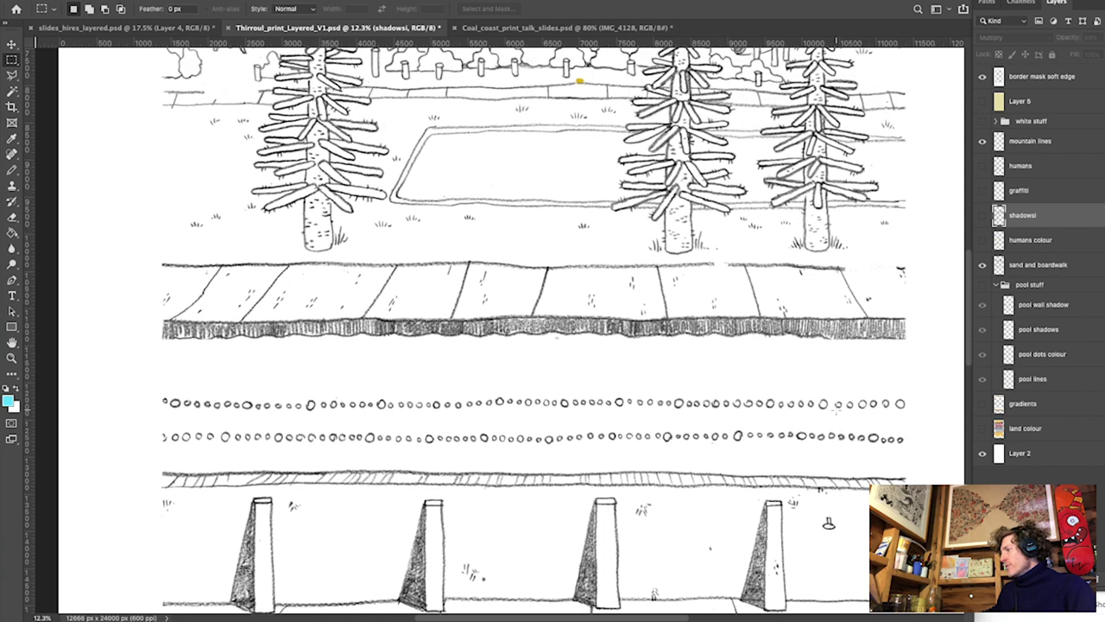
click(982, 428)
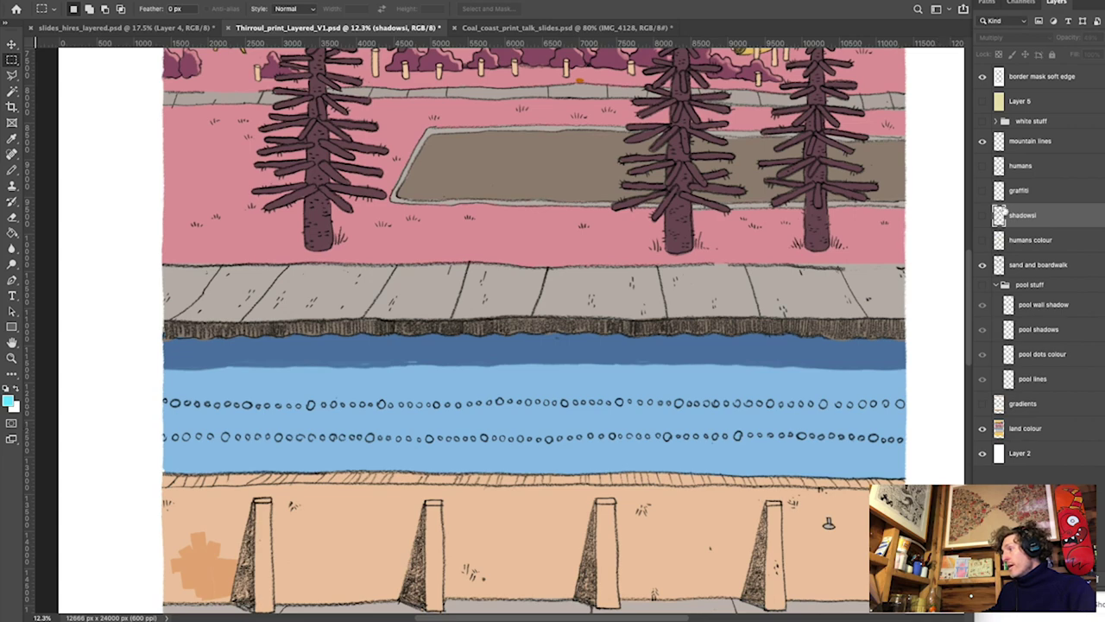
Look over the land colours across the park, pool, wall and sand, and back up to the mountains
scroll(710, 452, up, 6)
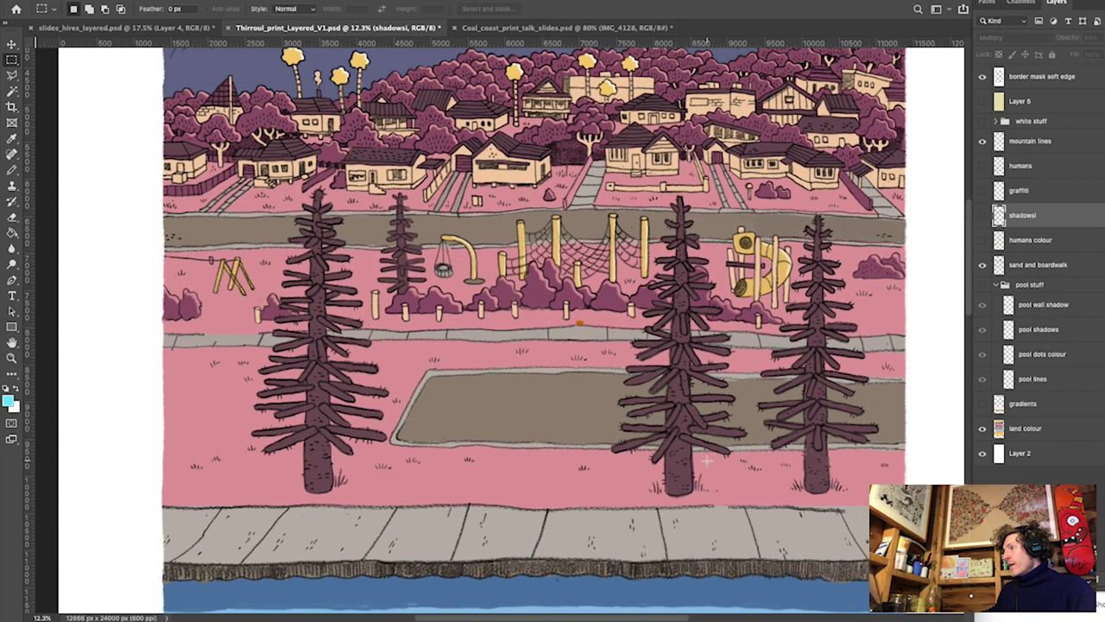
scroll(706, 462, down, 10)
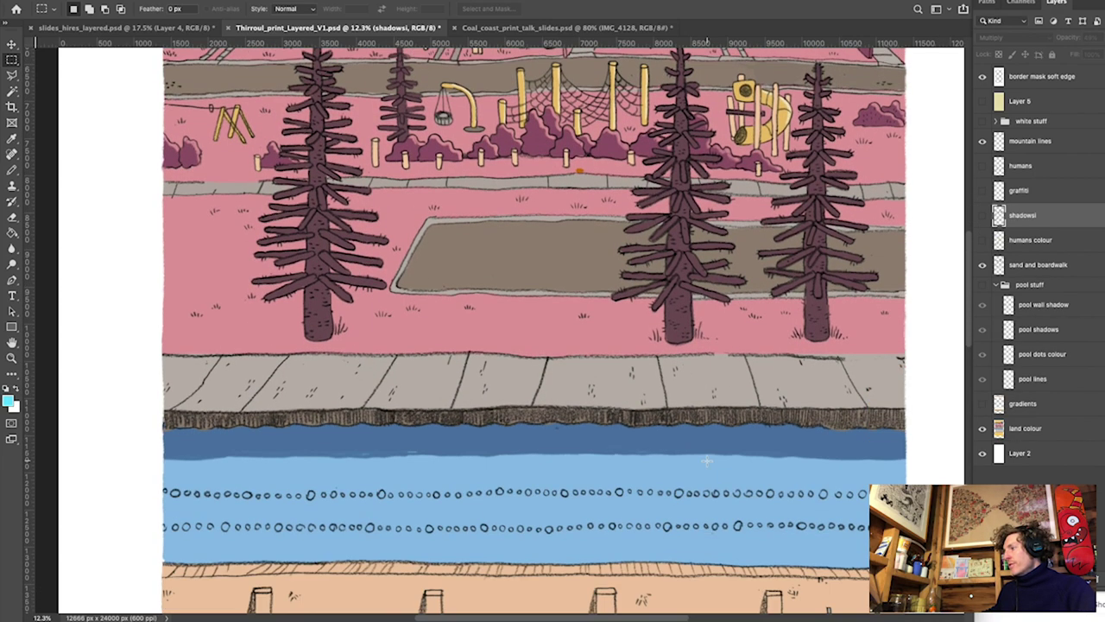
scroll(707, 461, down, 5)
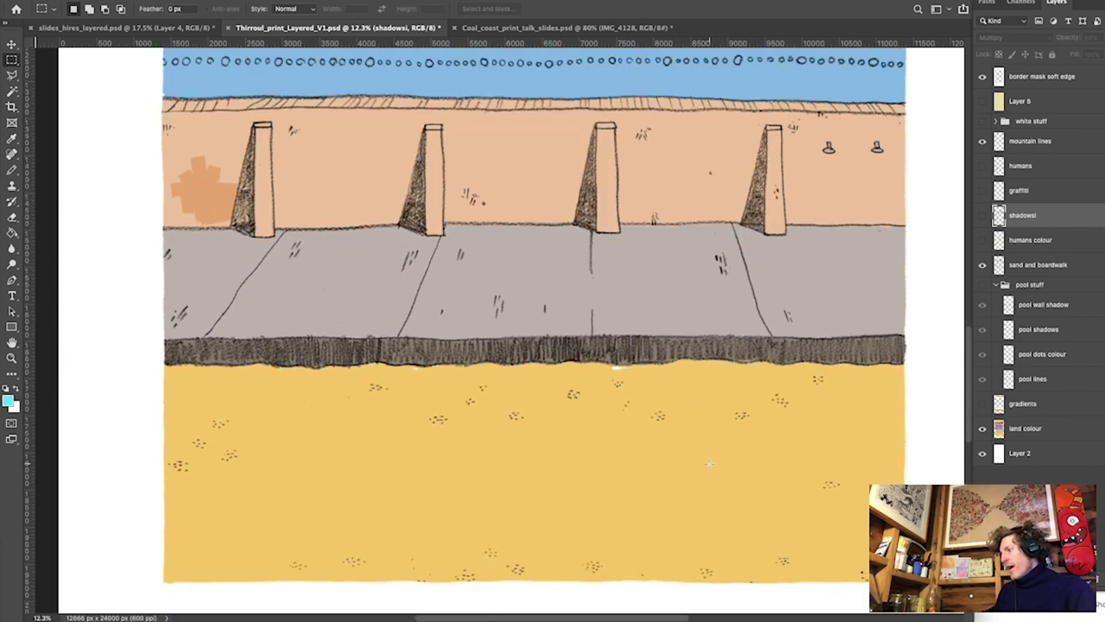
scroll(592, 347, up, 3)
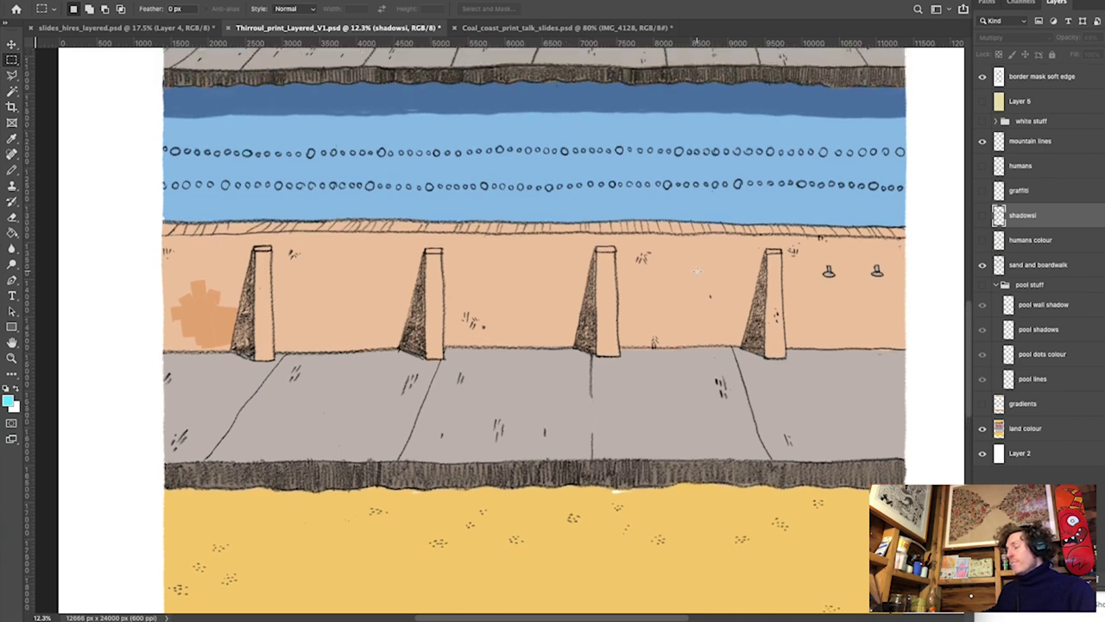
scroll(651, 345, up, 5)
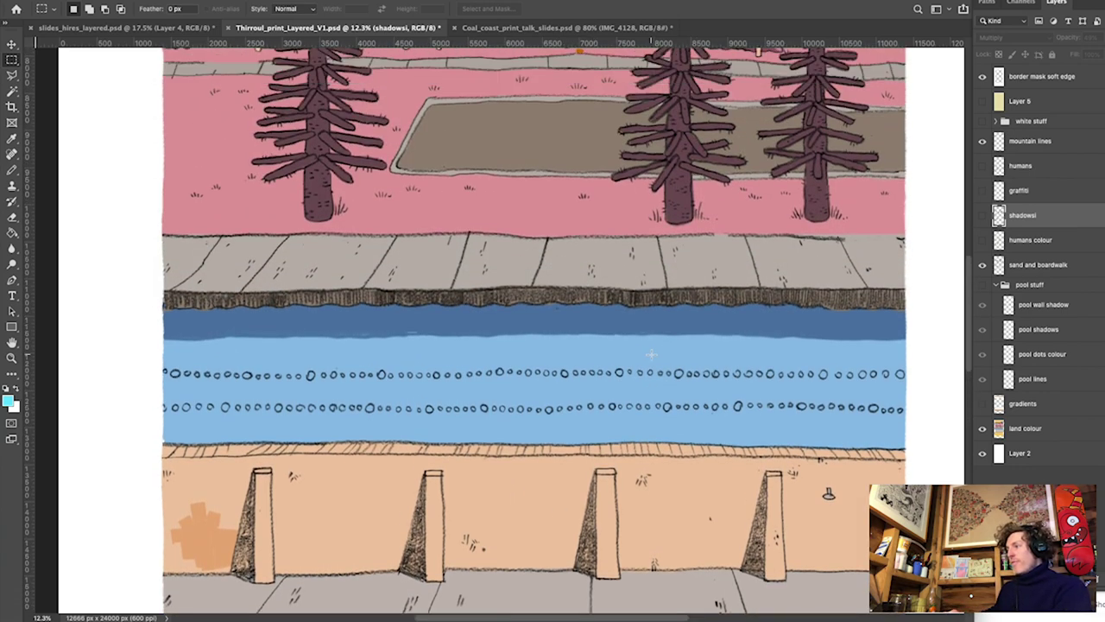
scroll(638, 477, down, 2)
scroll(638, 477, up, 4)
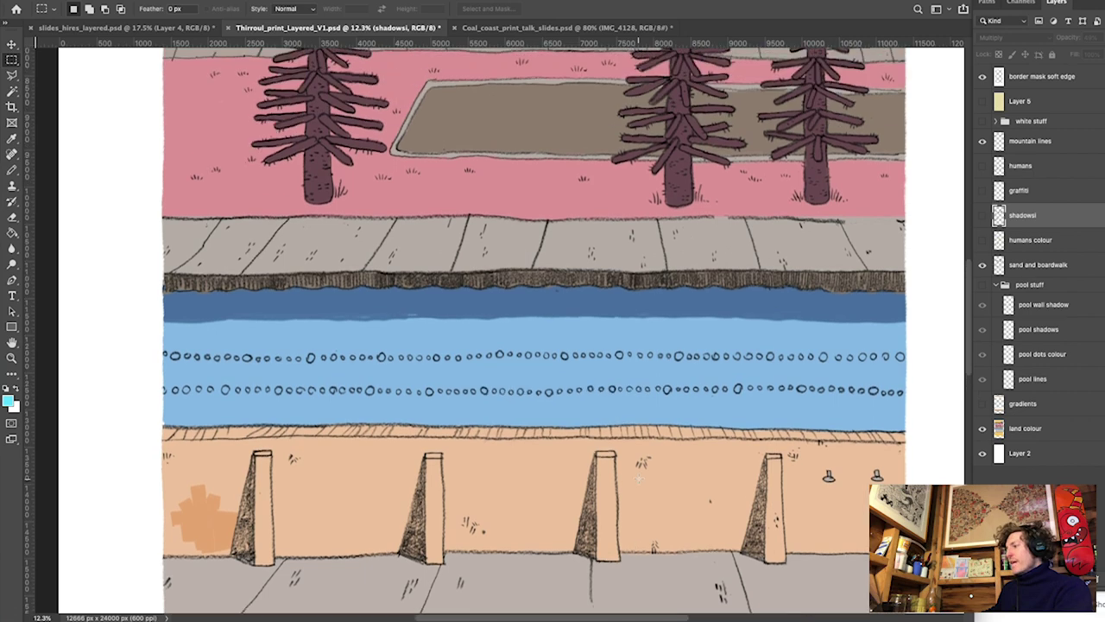
scroll(637, 478, up, 8)
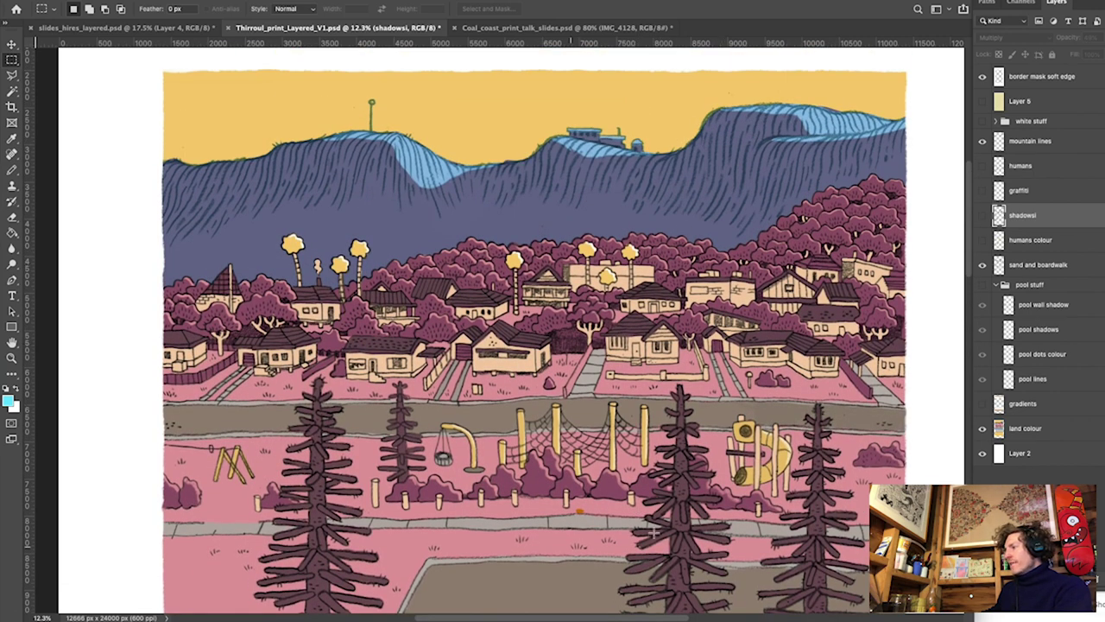
Examine the colouring of the houses, trees and palms below the mountains up close, and return to the wider view
key(z)
drag(423, 255, 470, 282)
key(m)
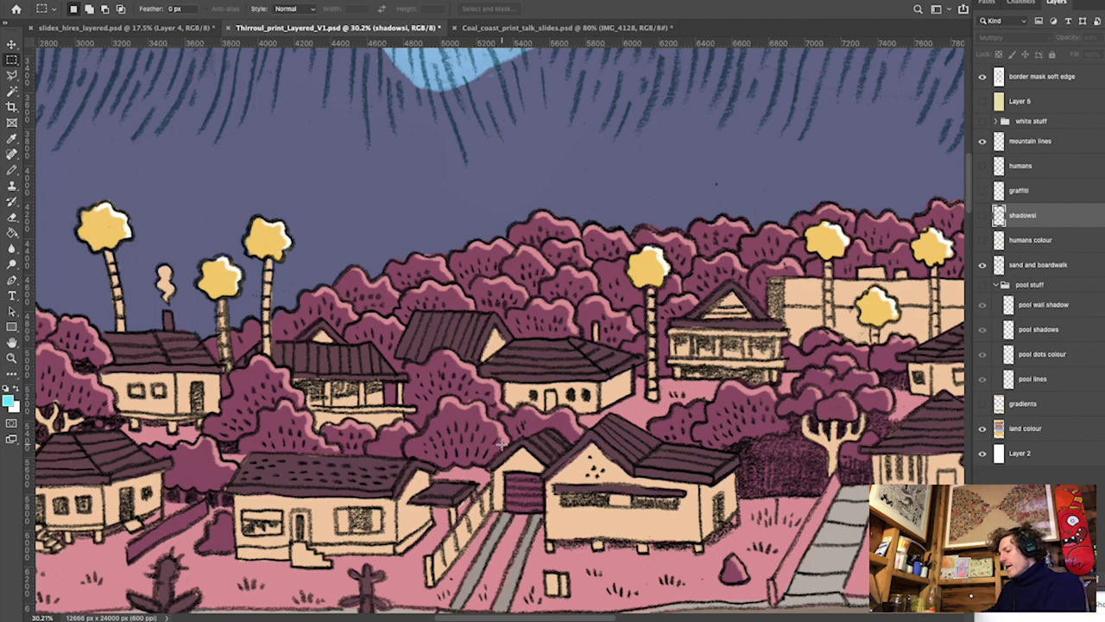
key(ctrl+minus)
key(ctrl+minus)
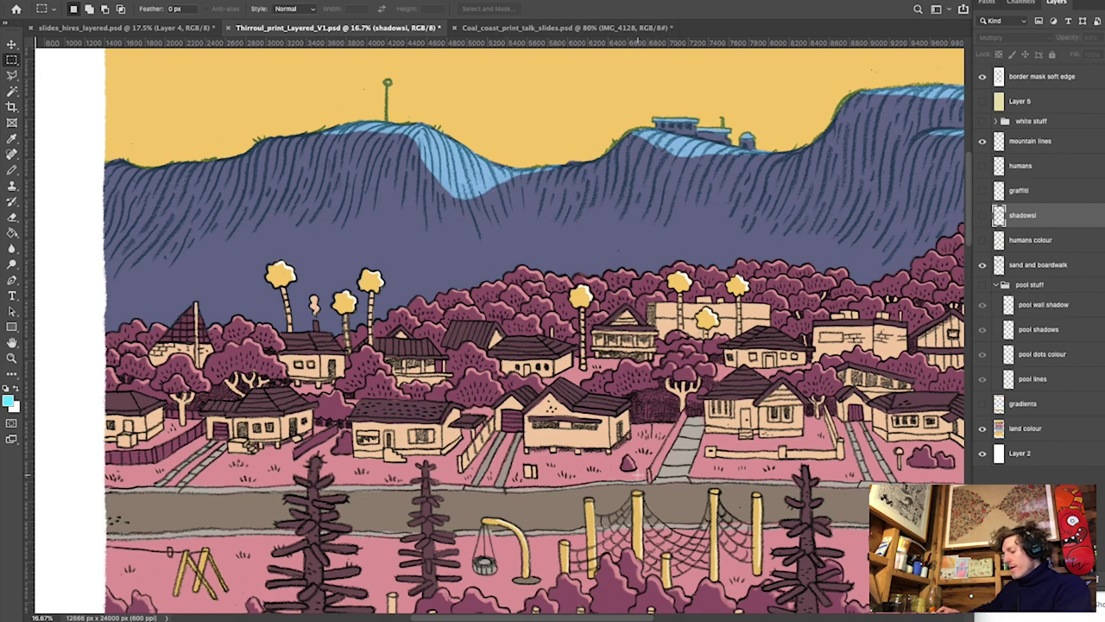
key(ctrl+minus)
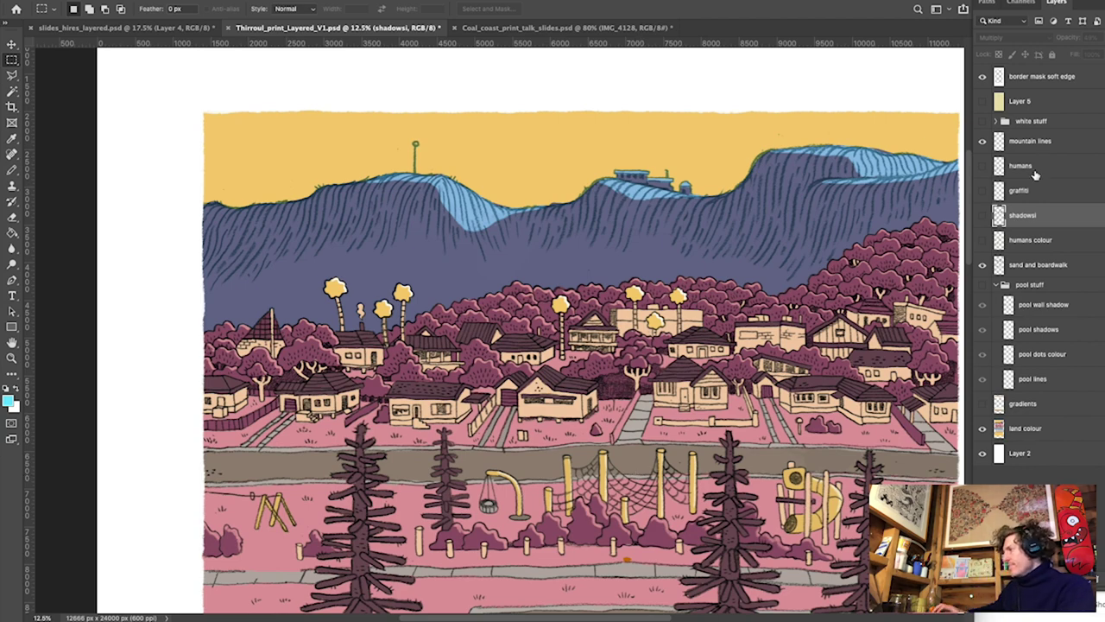
Show the humans layer over the land colours and view the uncoloured figures and vans around the car park up close
click(982, 165)
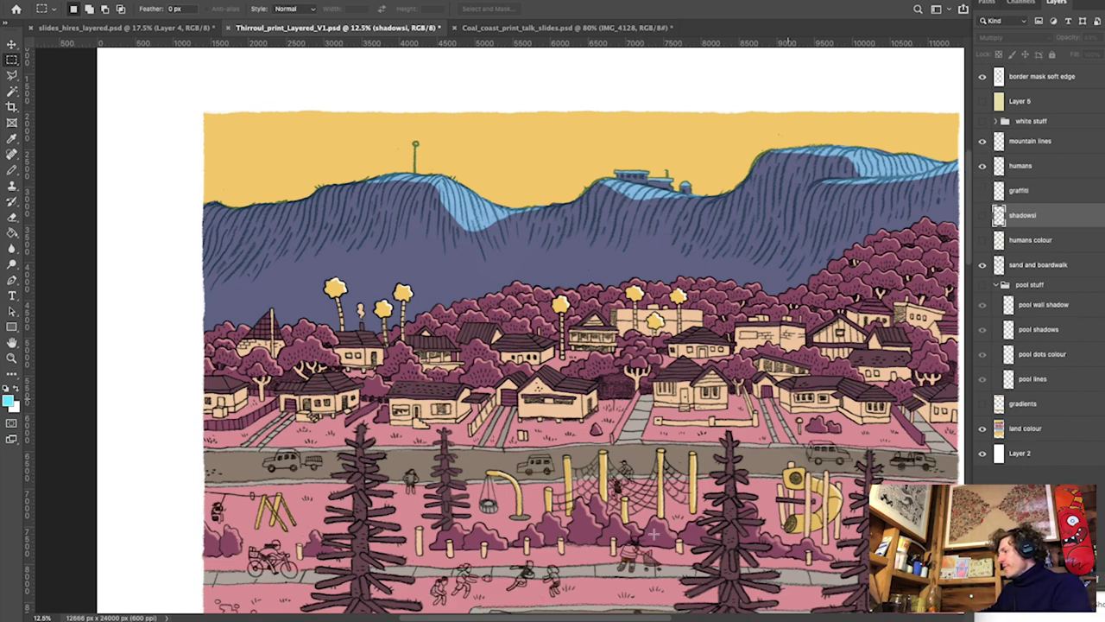
scroll(423, 355, down, 5)
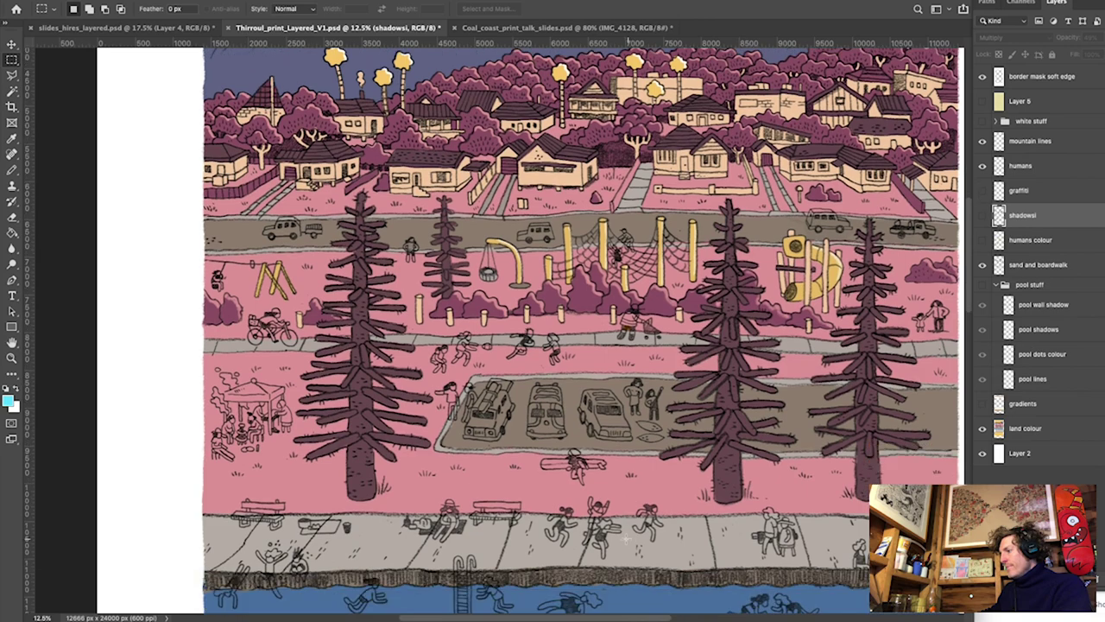
key(z)
drag(423, 355, 440, 355)
key(m)
drag(590, 506, 411, 413)
key(ctrl+r)
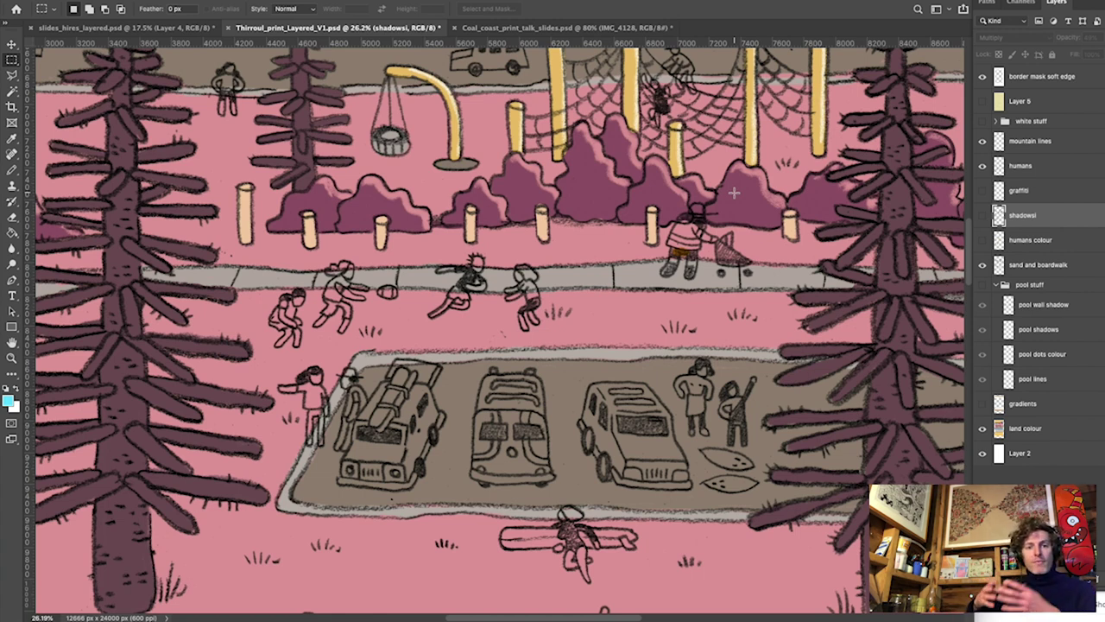
Examine the textured highlights on the playground bushes and posts up close, and return to the park view
key(z)
click(624, 190)
drag(624, 190, 641, 216)
key(m)
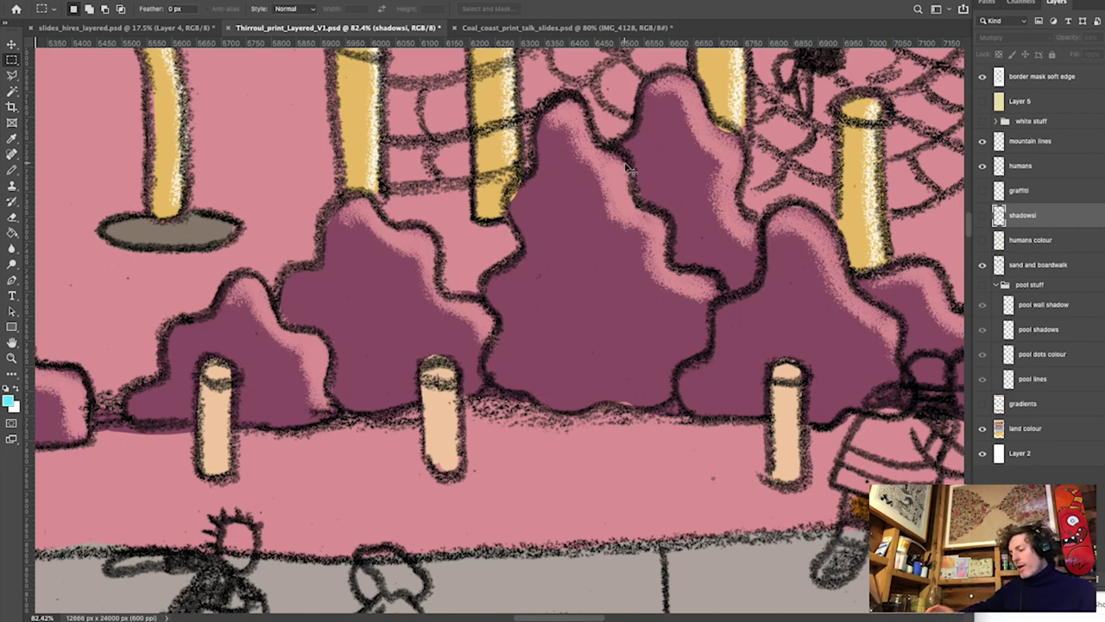
scroll(626, 162, down, 3)
scroll(626, 165, down, 2)
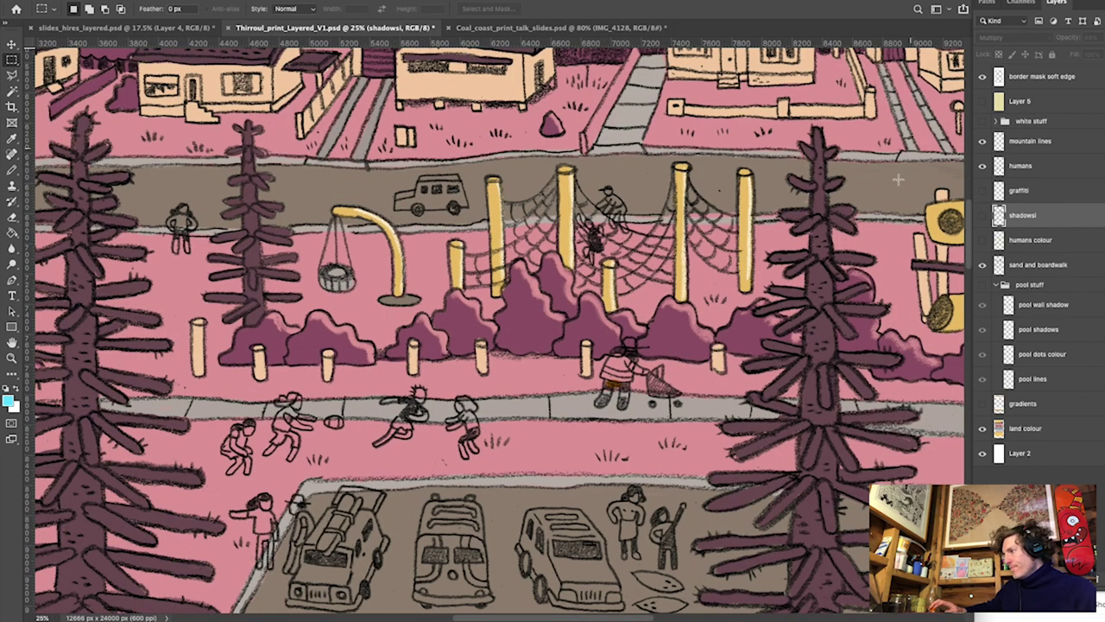
Show the humans colour layer and review the coloured figures and vehicles around the playground and car park
click(983, 240)
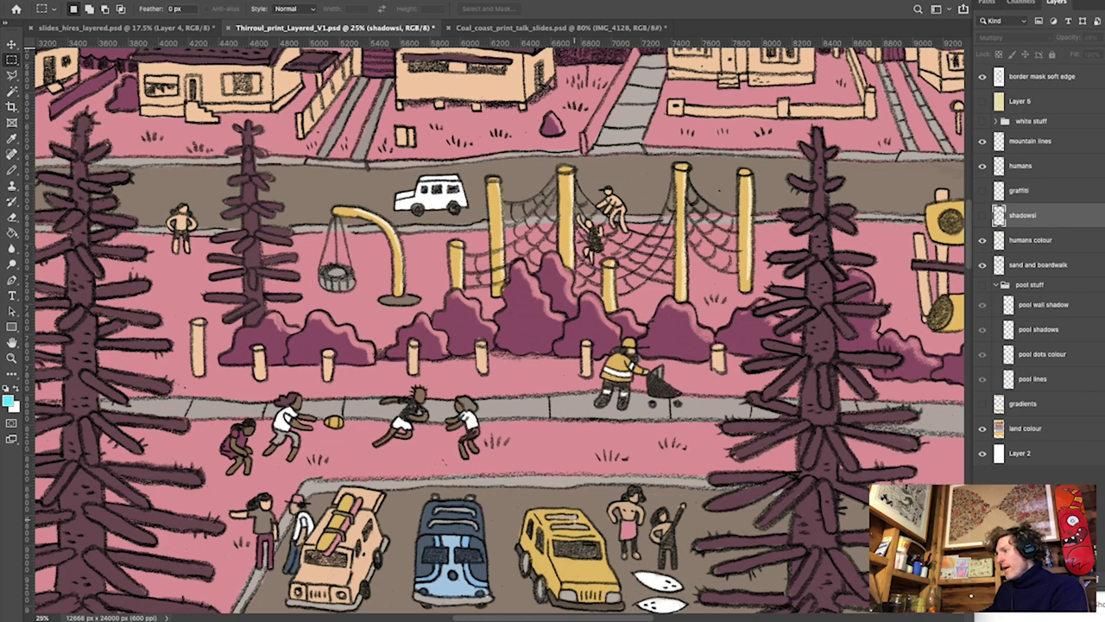
scroll(499, 329, down, 5)
scroll(575, 518, up, 2)
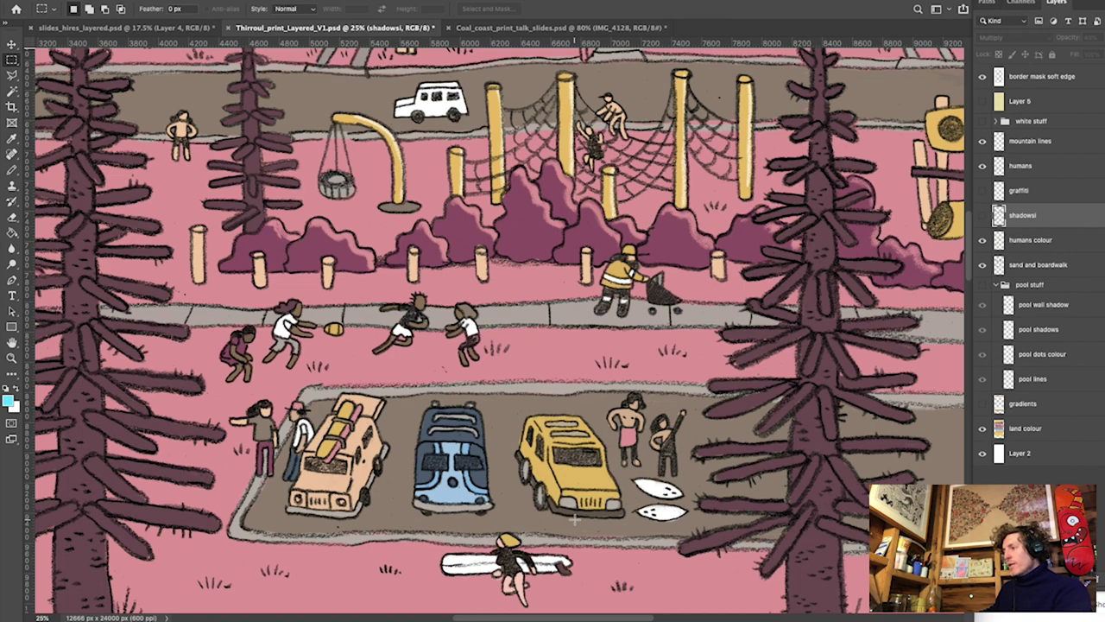
scroll(574, 519, down, 10)
scroll(574, 519, up, 8)
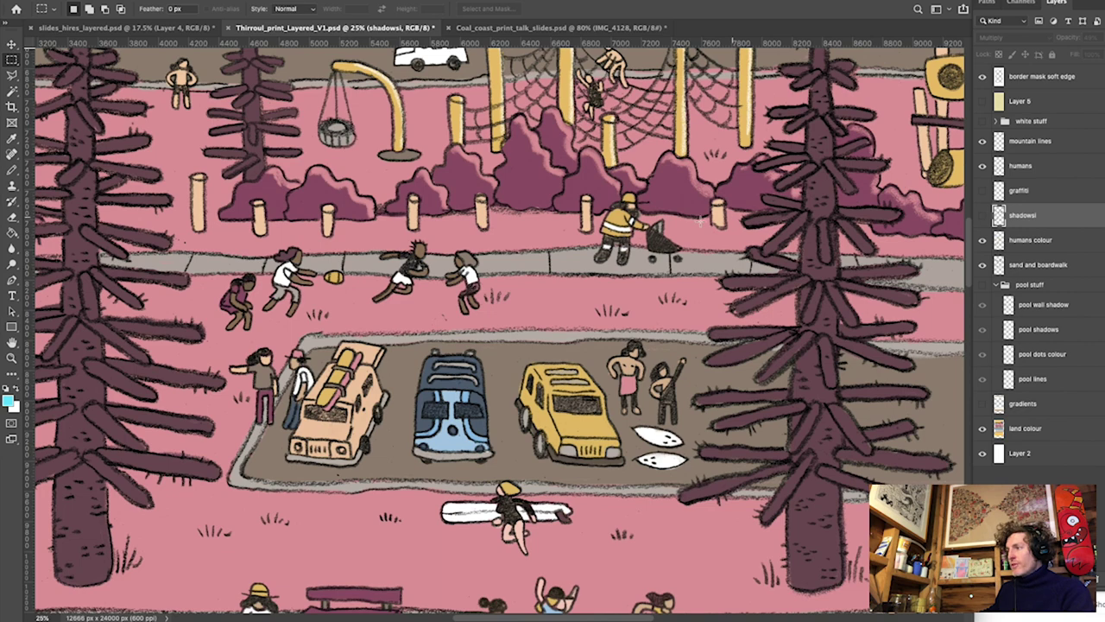
Look over the coloured figures from the car park through the pool to the beach, and return to a wide view of the park
scroll(540, 606, down, 5)
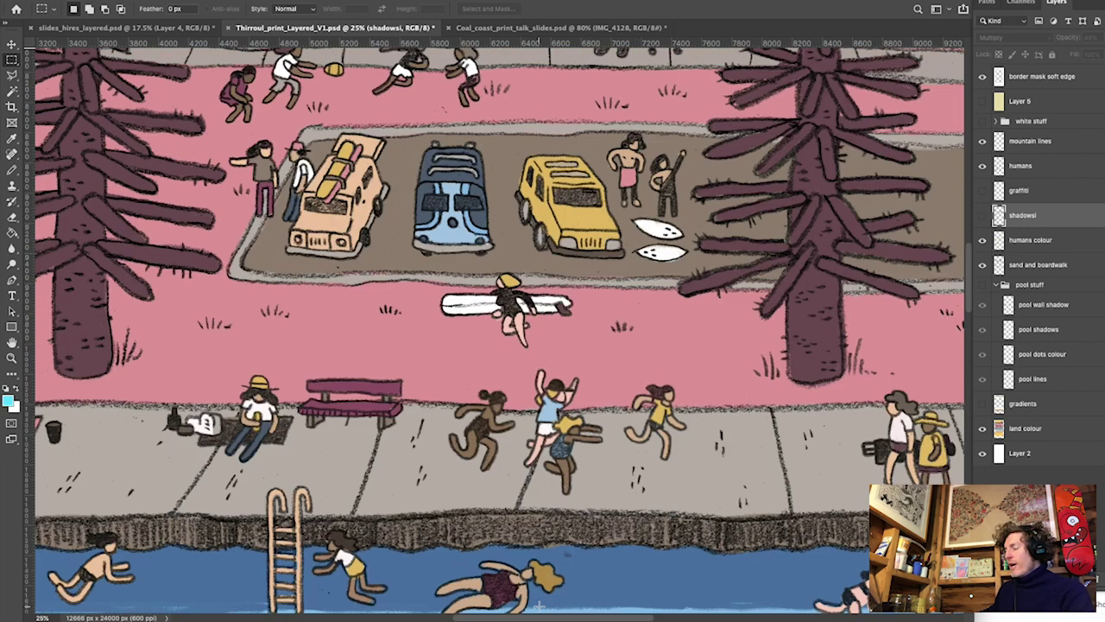
scroll(540, 606, down, 3)
scroll(879, 368, down, 11)
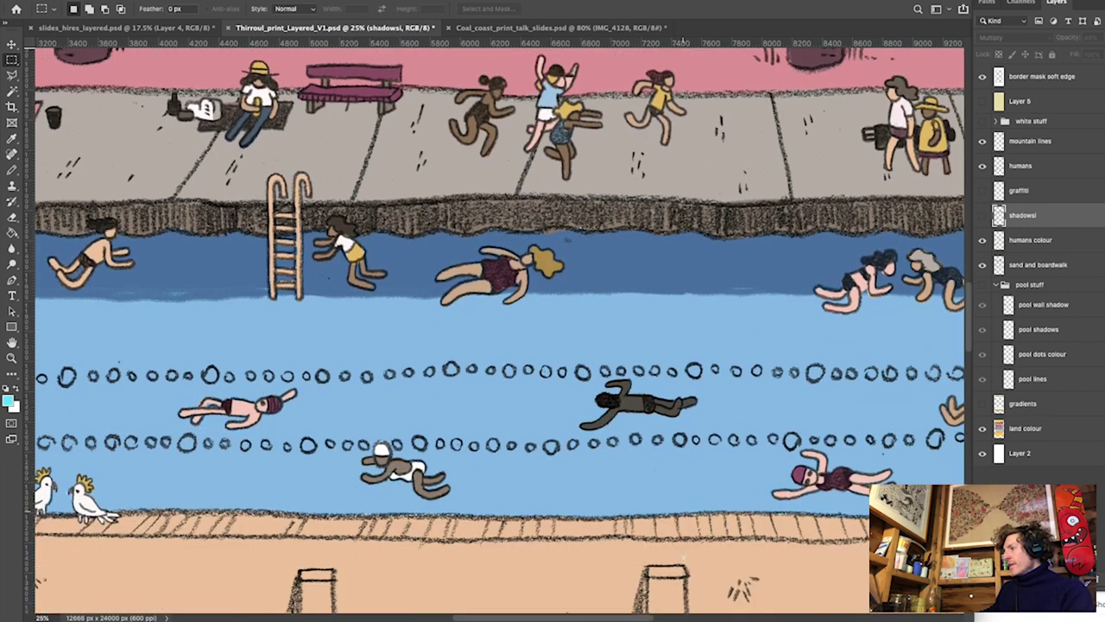
scroll(879, 368, down, 9)
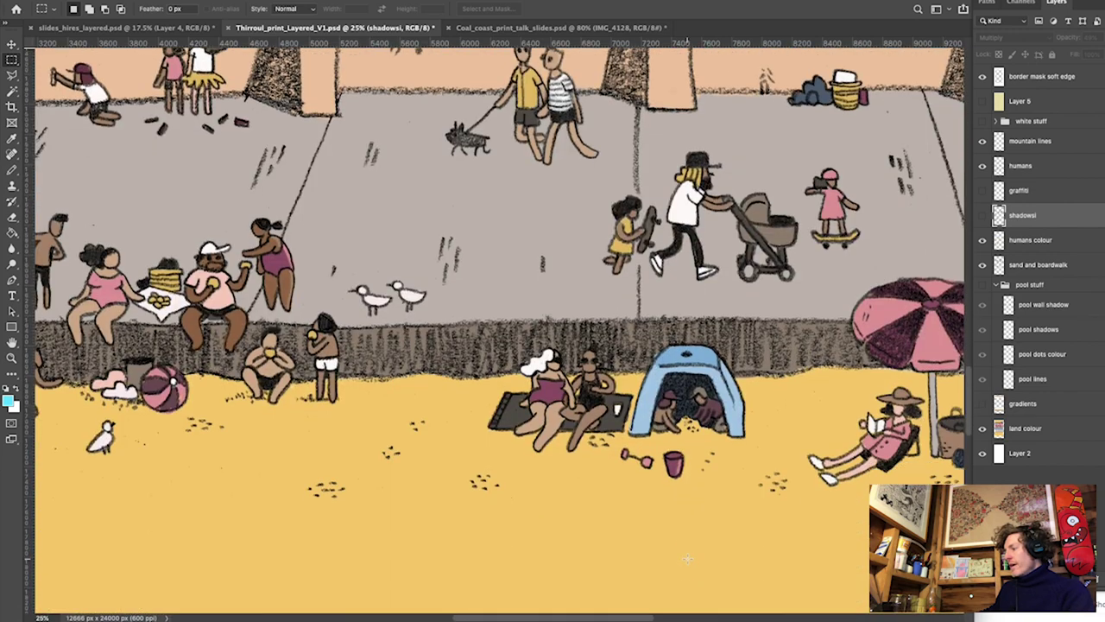
scroll(879, 183, up, 5)
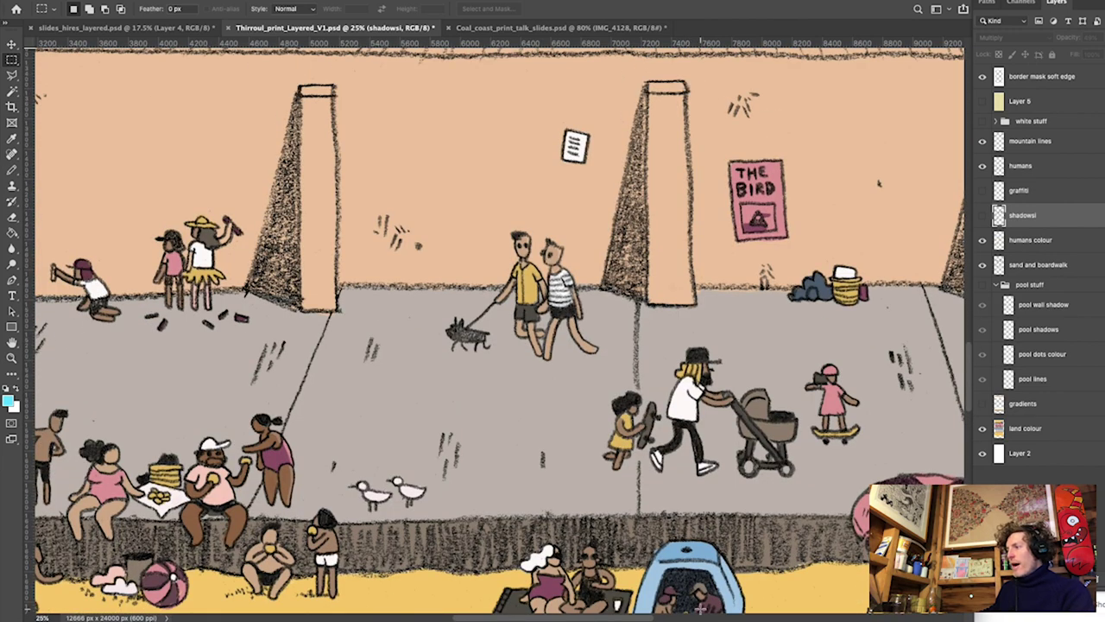
scroll(686, 521, up, 6)
scroll(688, 497, up, 10)
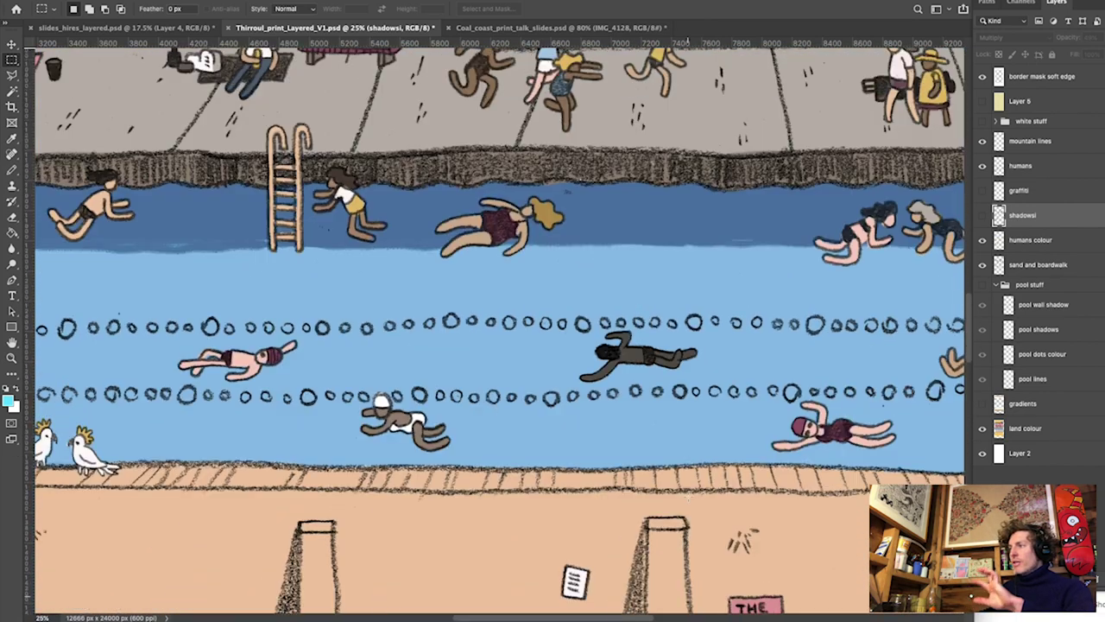
scroll(688, 497, up, 7)
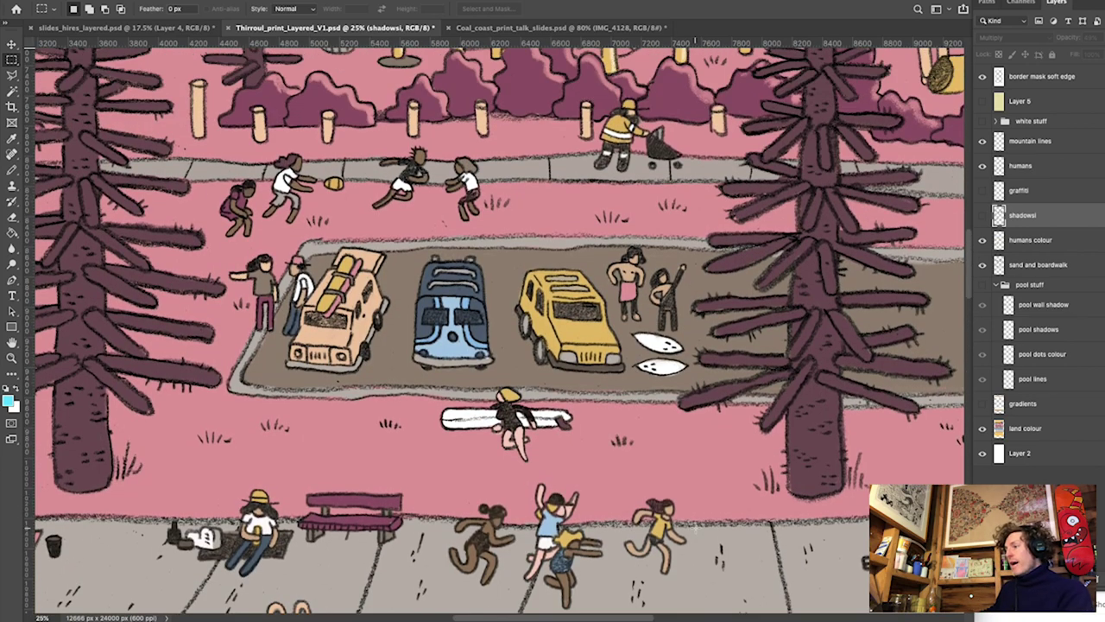
scroll(670, 463, up, 3)
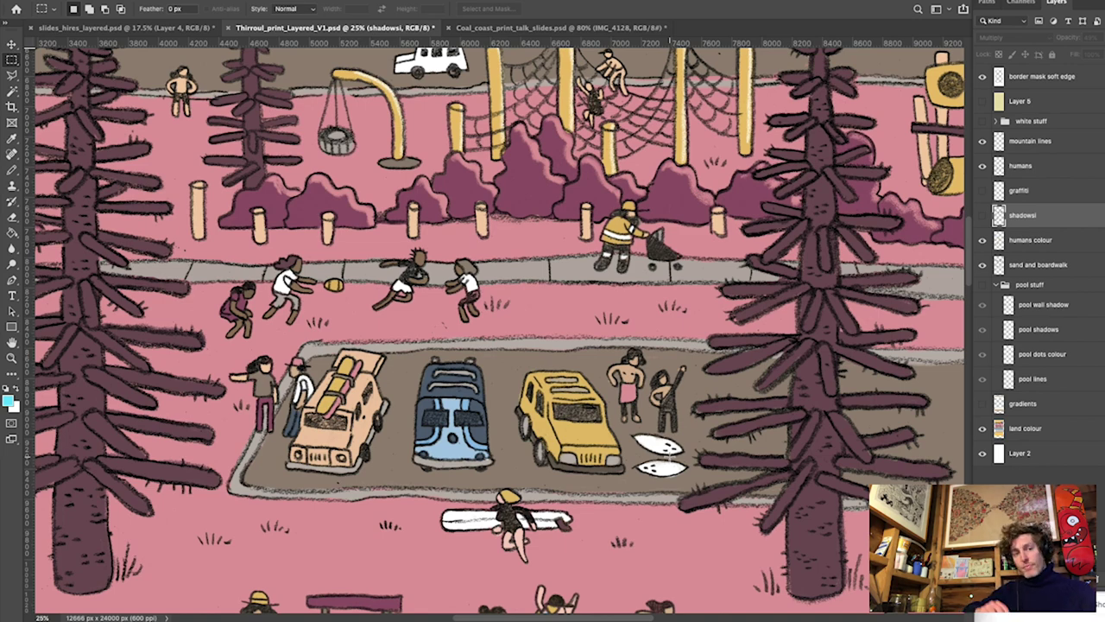
key(ctrl+minus)
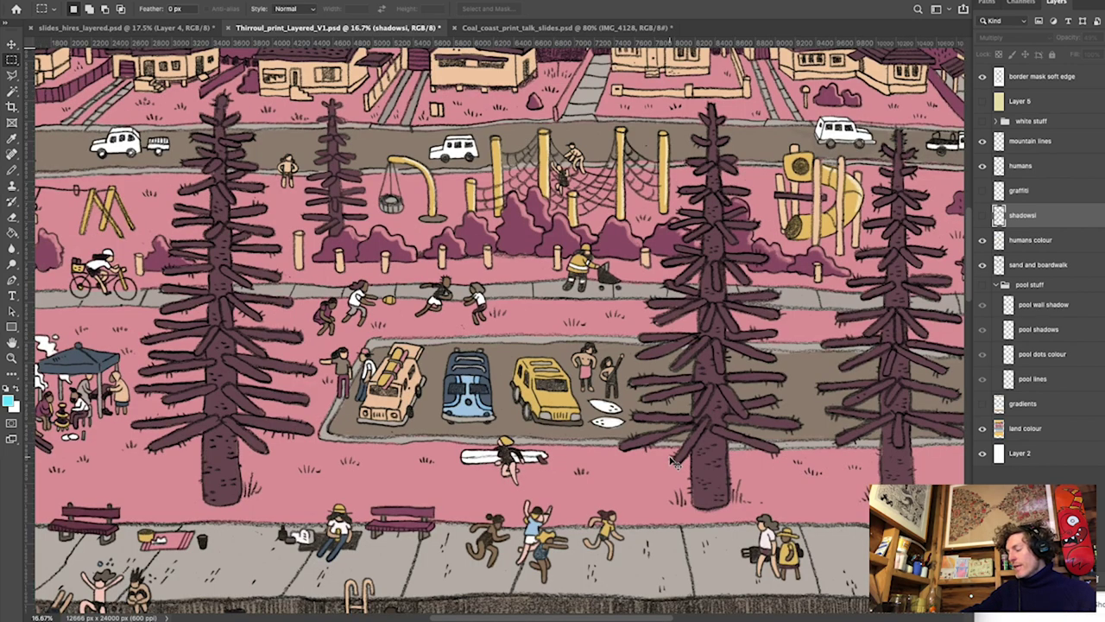
key(ctrl+minus)
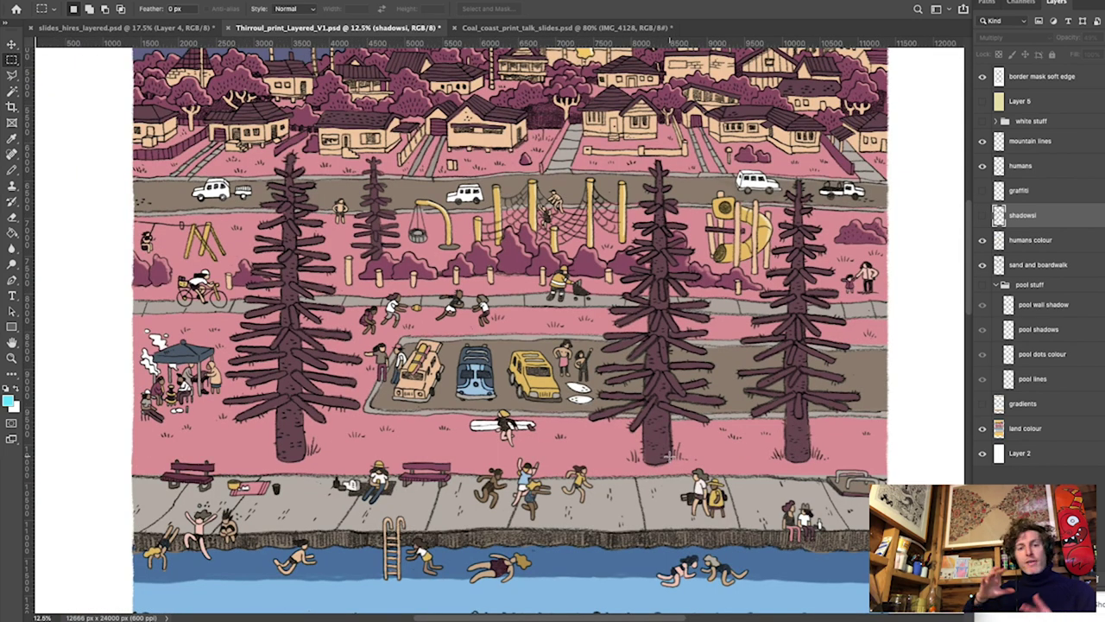
Look over the print at a wide view, from the mountains through the park and pool to the beach
key(ctrl+minus)
key(ctrl+minus)
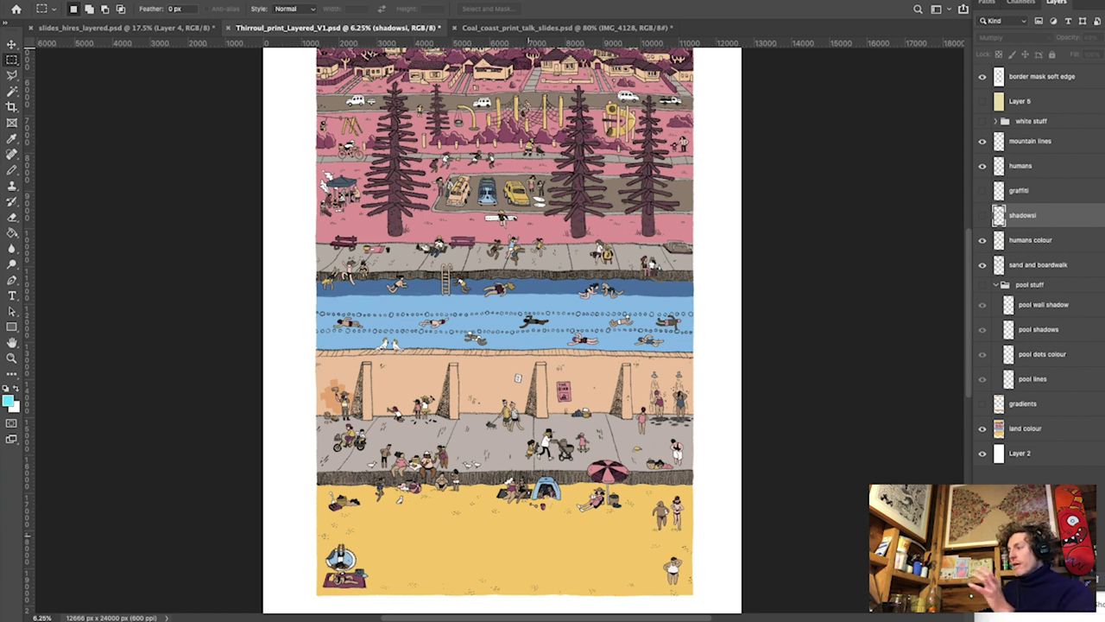
scroll(504, 330, up, 4)
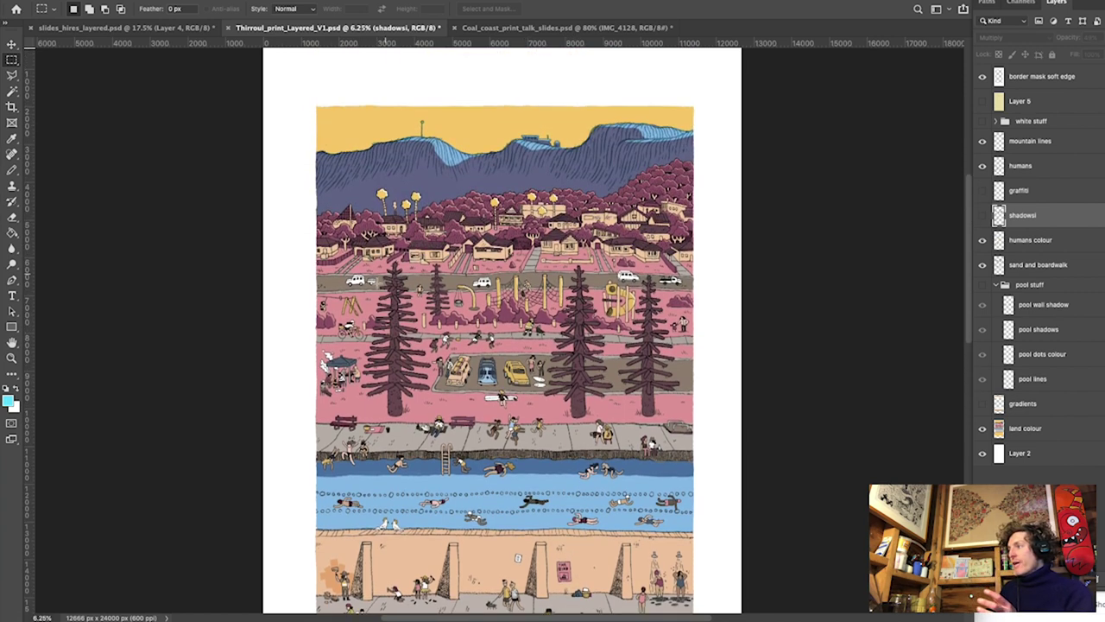
scroll(587, 384, down, 5)
scroll(549, 373, down, 3)
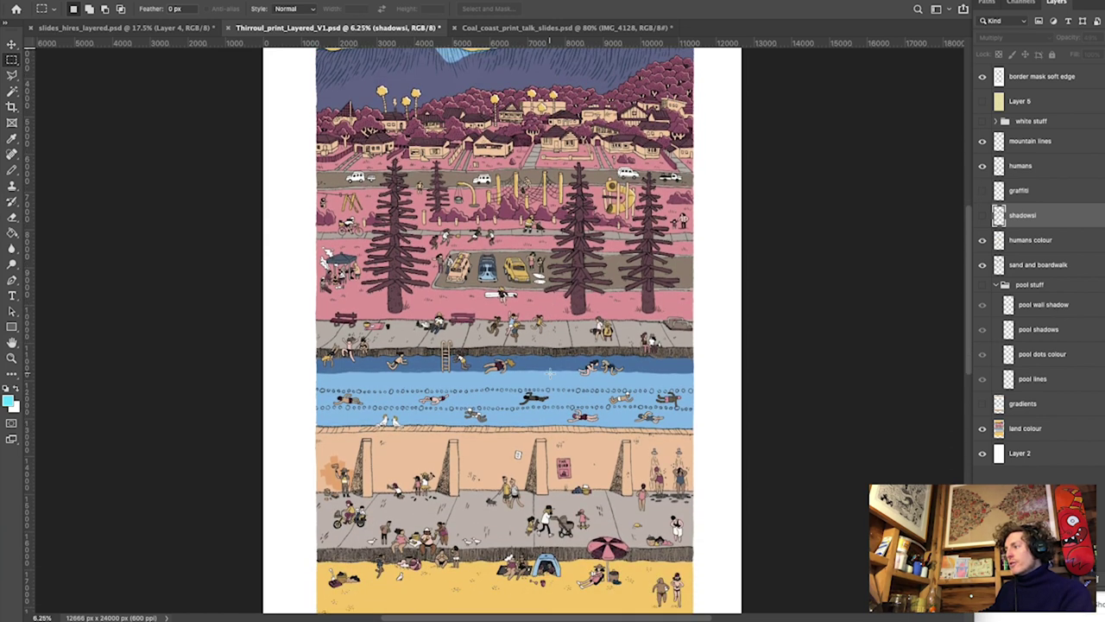
scroll(549, 373, down, 1)
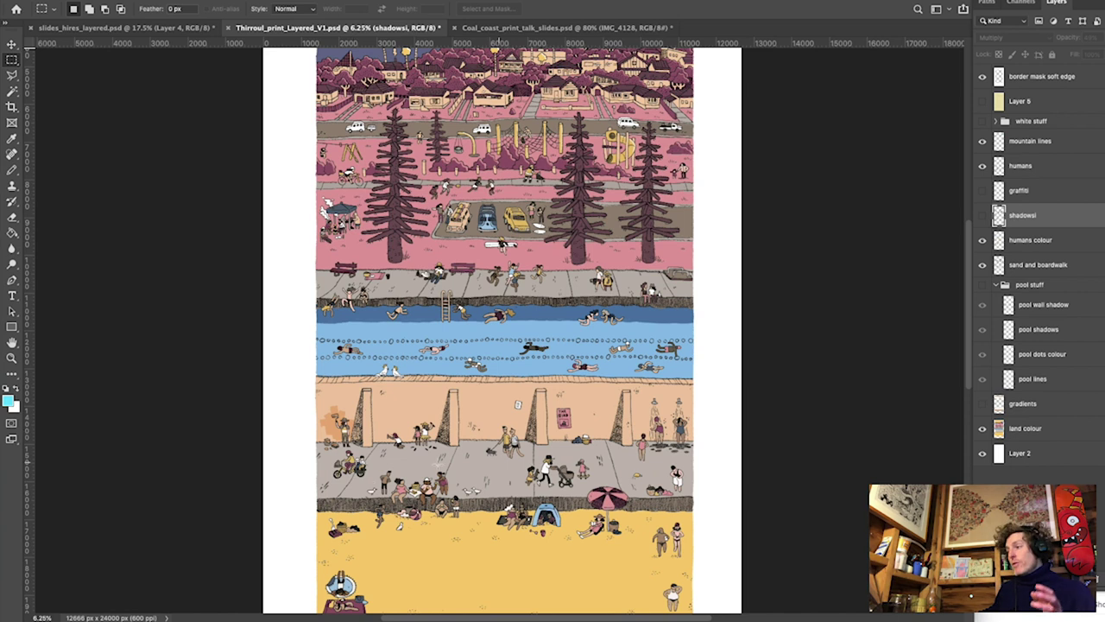
click(8, 402)
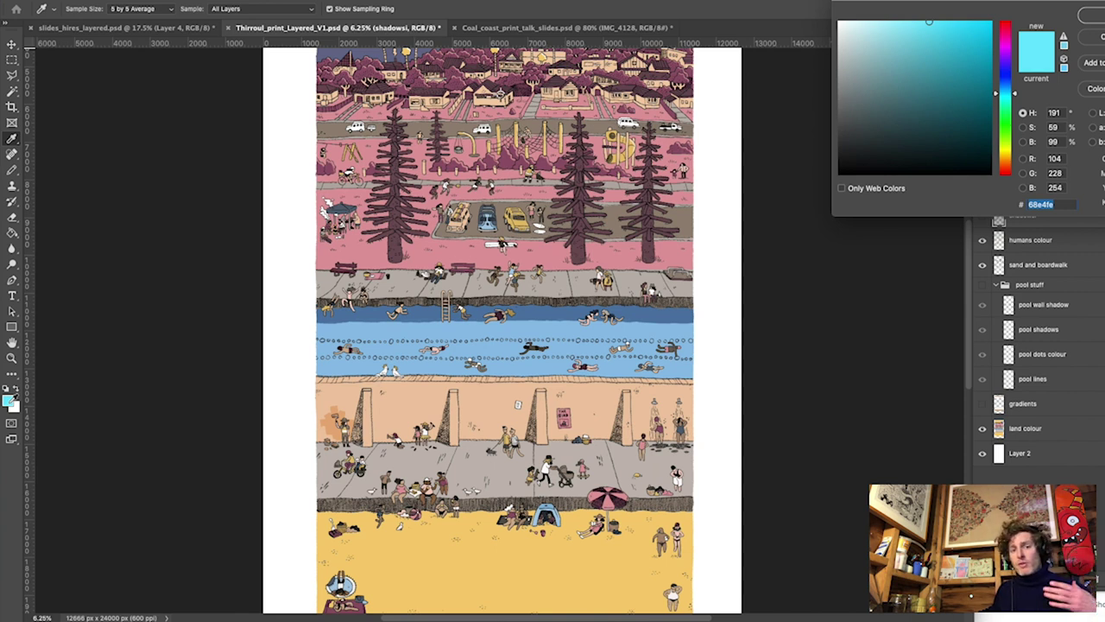
click(1092, 36)
key(m)
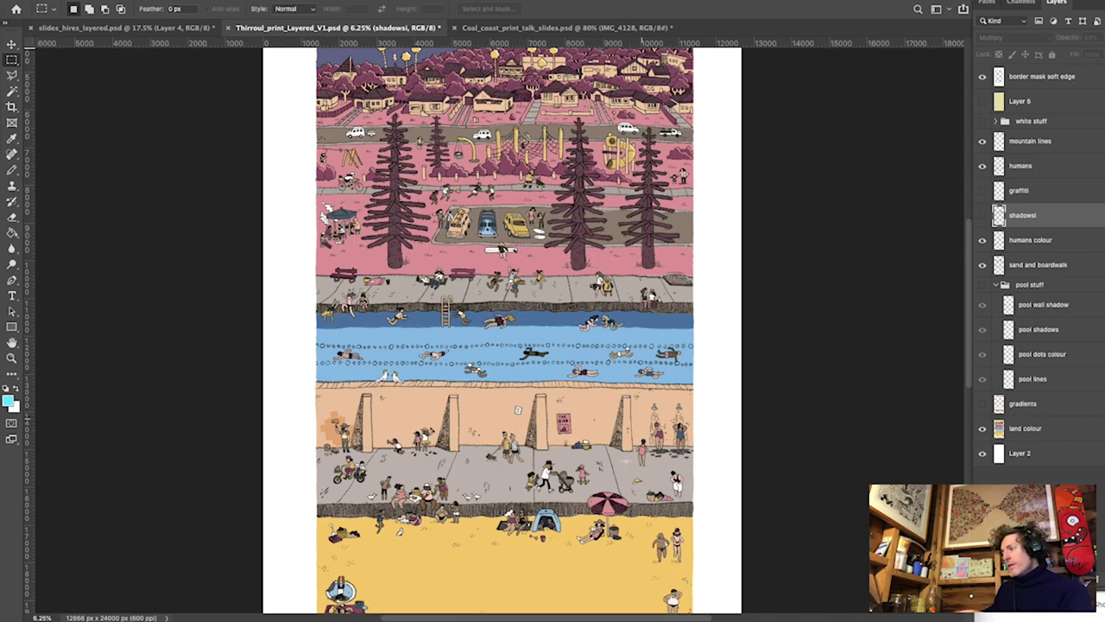
Examine the coloured figures around the car park, pool and promenade up close, and frame the pool area
key(z)
drag(449, 263, 448, 298)
scroll(526, 328, up, 3)
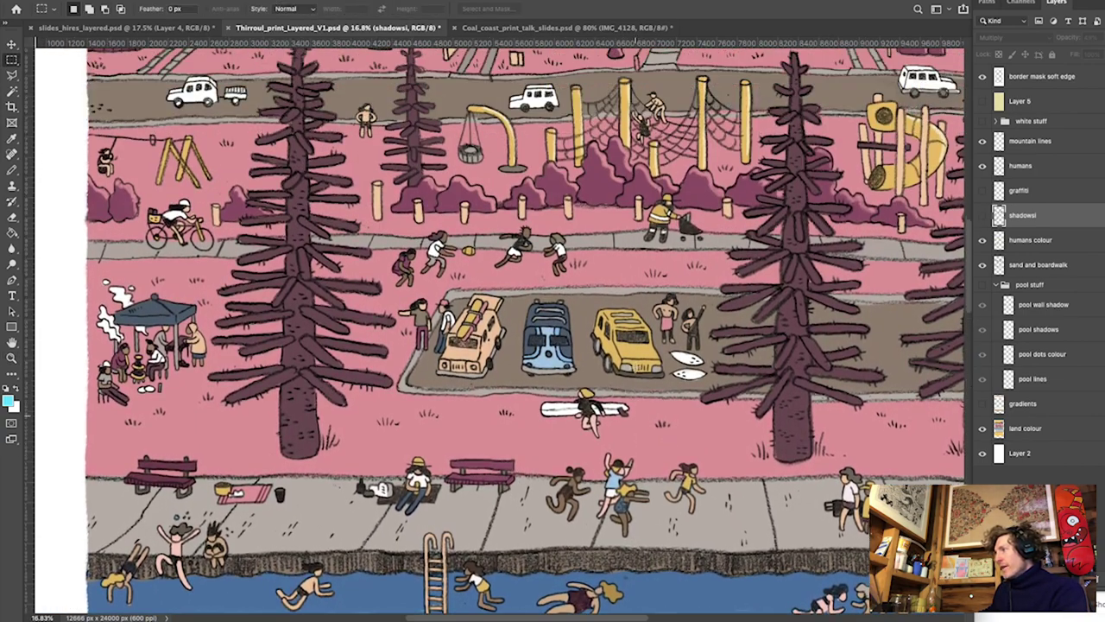
scroll(527, 328, down, 8)
scroll(527, 328, down, 8)
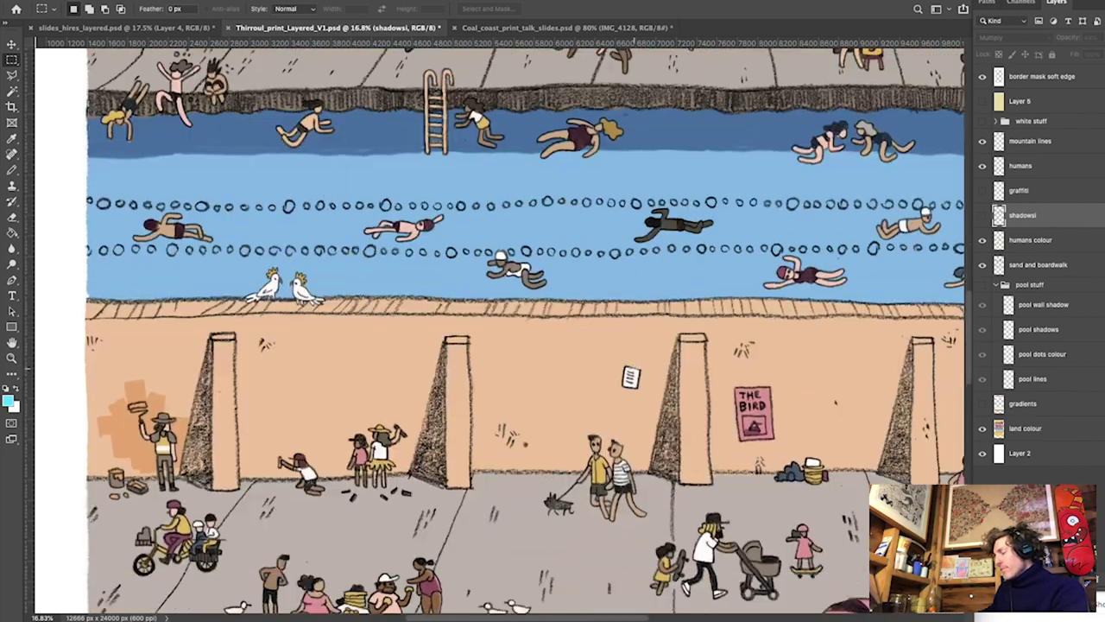
scroll(527, 328, up, 7)
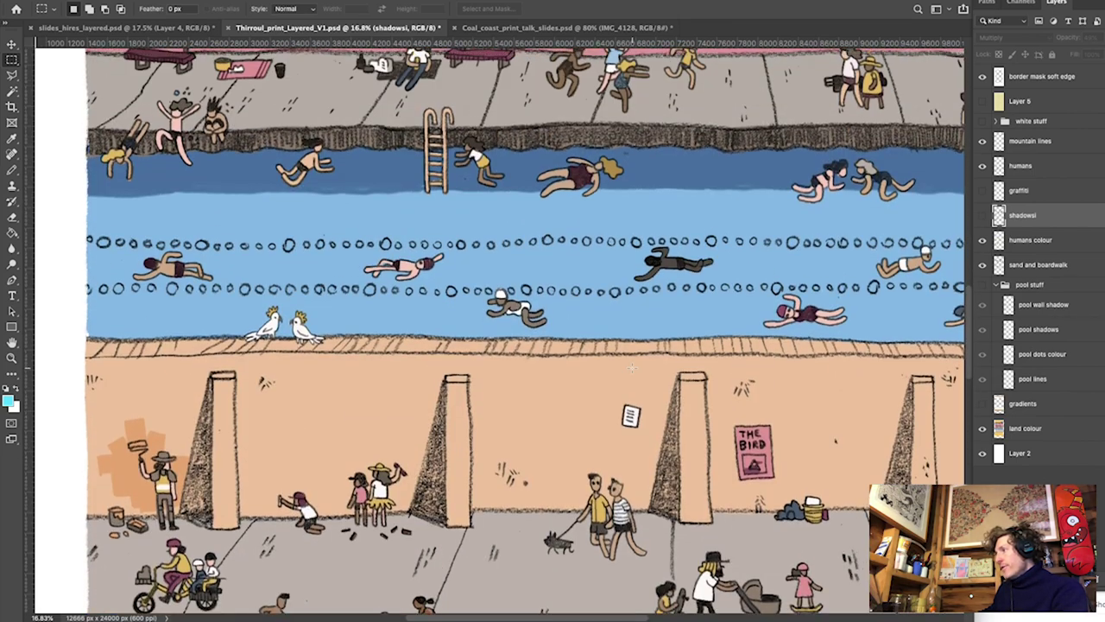
scroll(630, 369, up, 2)
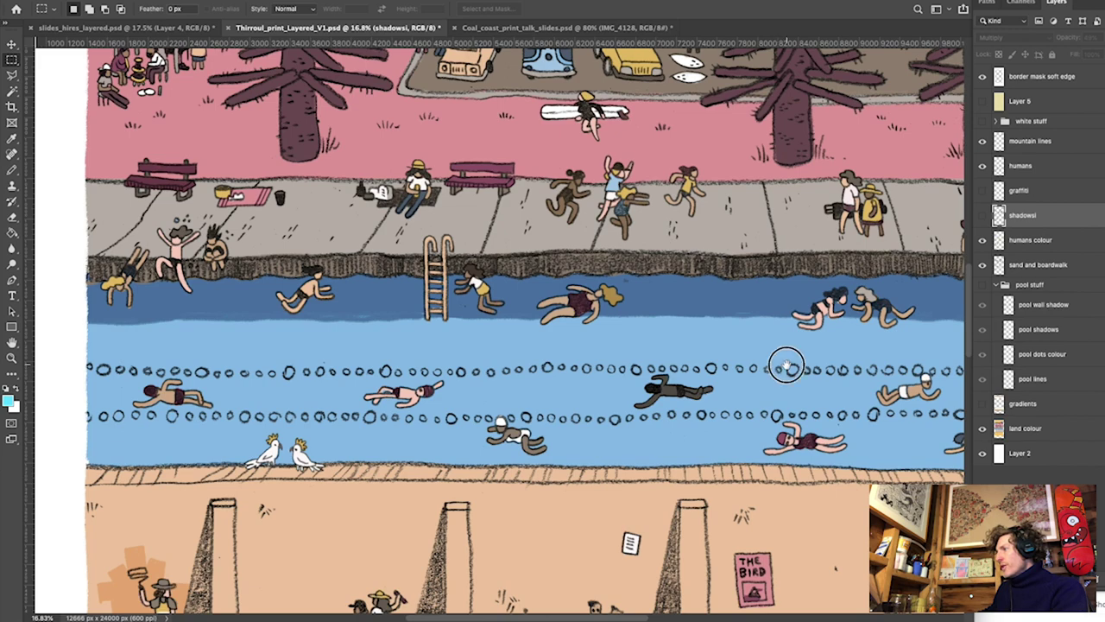
scroll(629, 369, right, 4)
key(super+r)
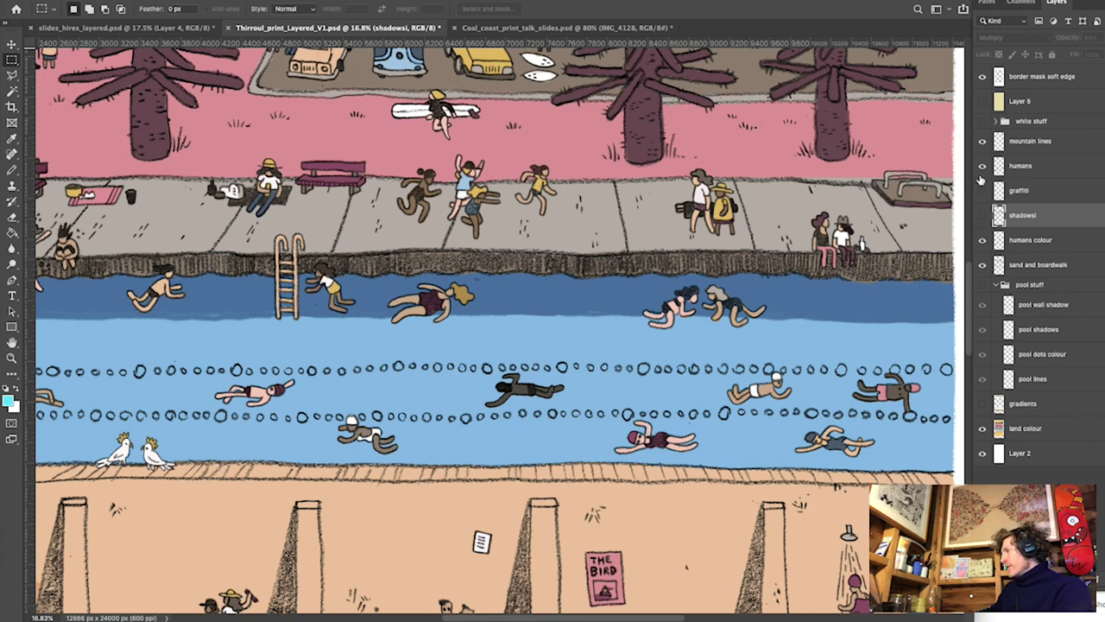
Hide the humans and humans colour layers and compare the pool linework with and without the land colour layer
click(982, 166)
click(982, 241)
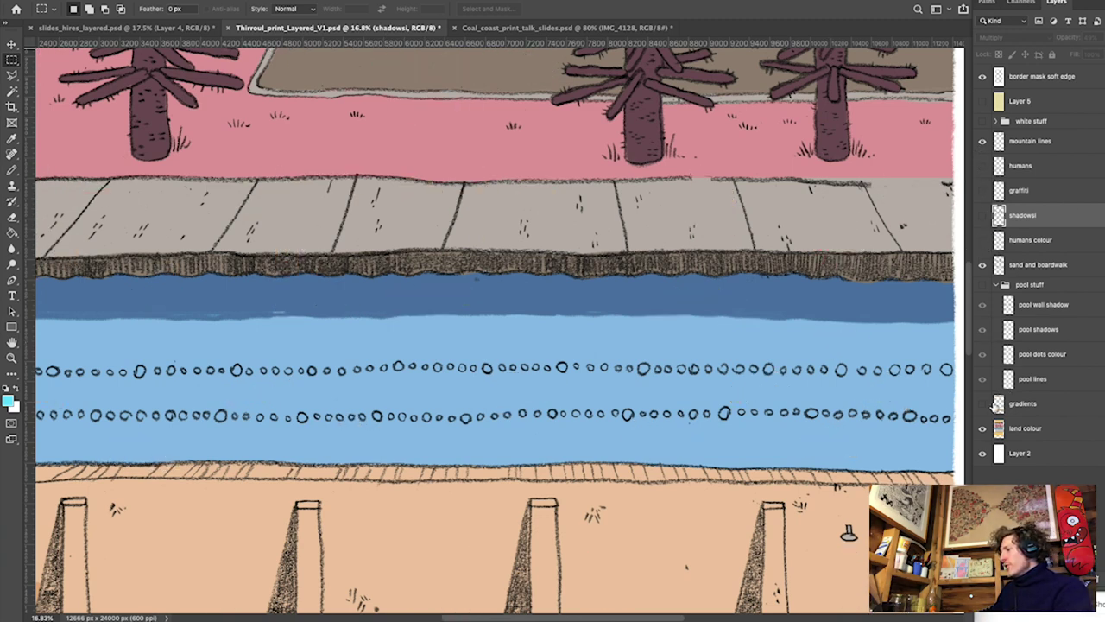
click(982, 430)
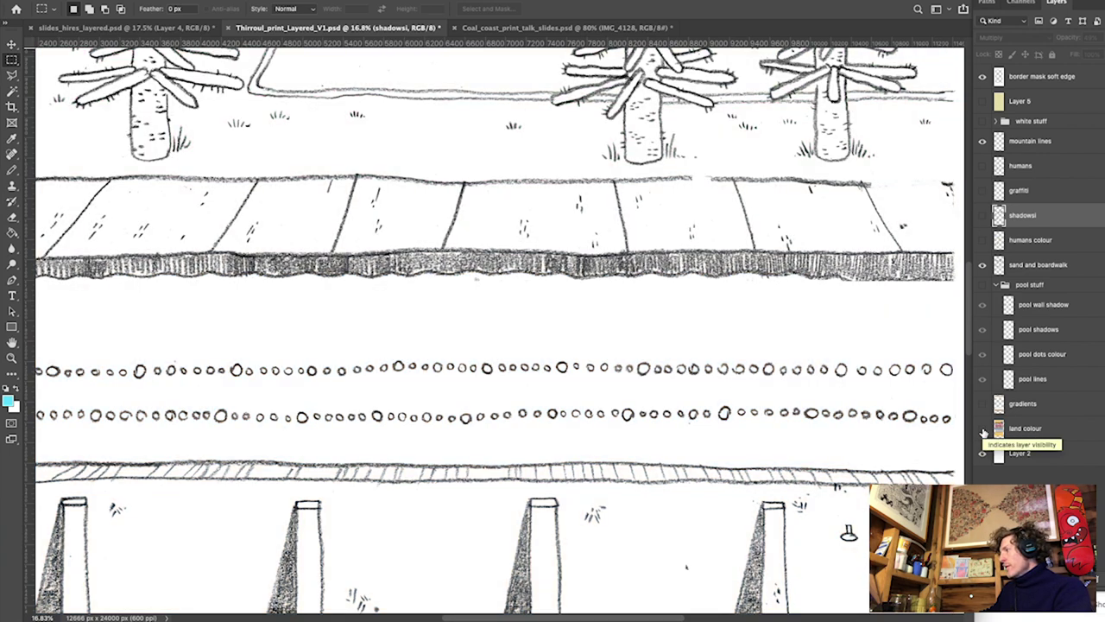
click(981, 428)
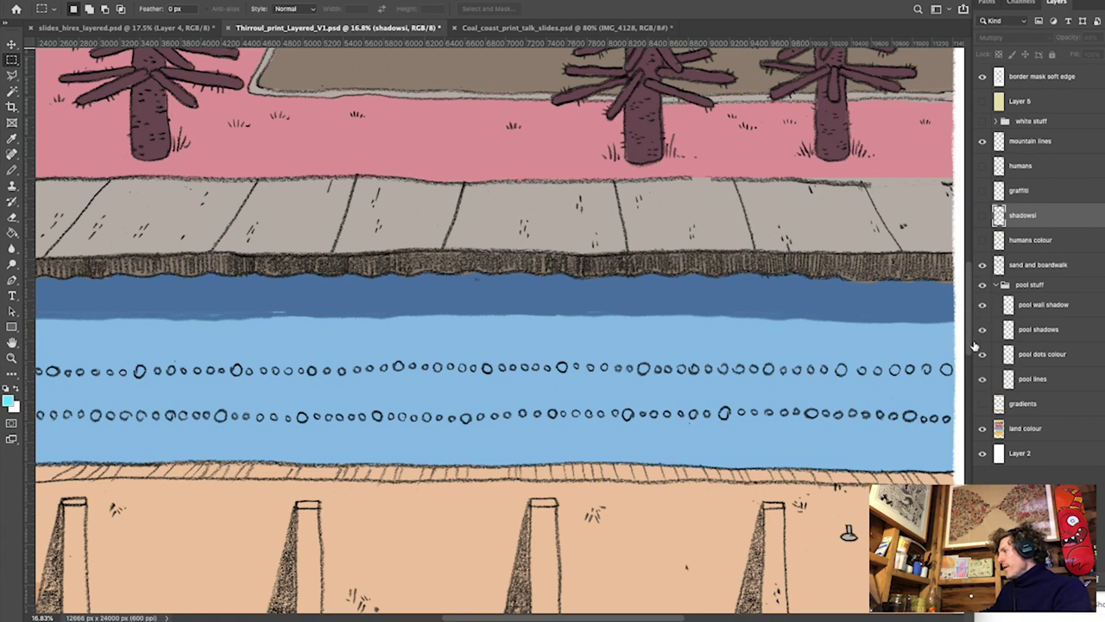
Hide the layers inside the pool stuff group and reveal pool lines, pool wall shadow, pool shadows and pool dots colour one by one
click(981, 331)
drag(982, 331, 983, 382)
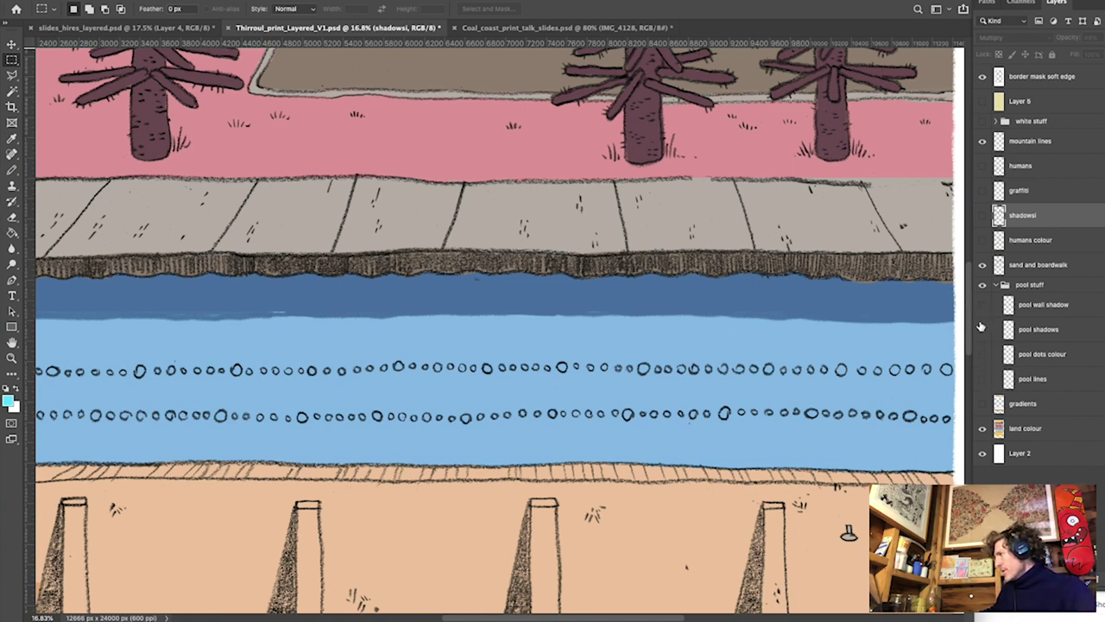
click(984, 380)
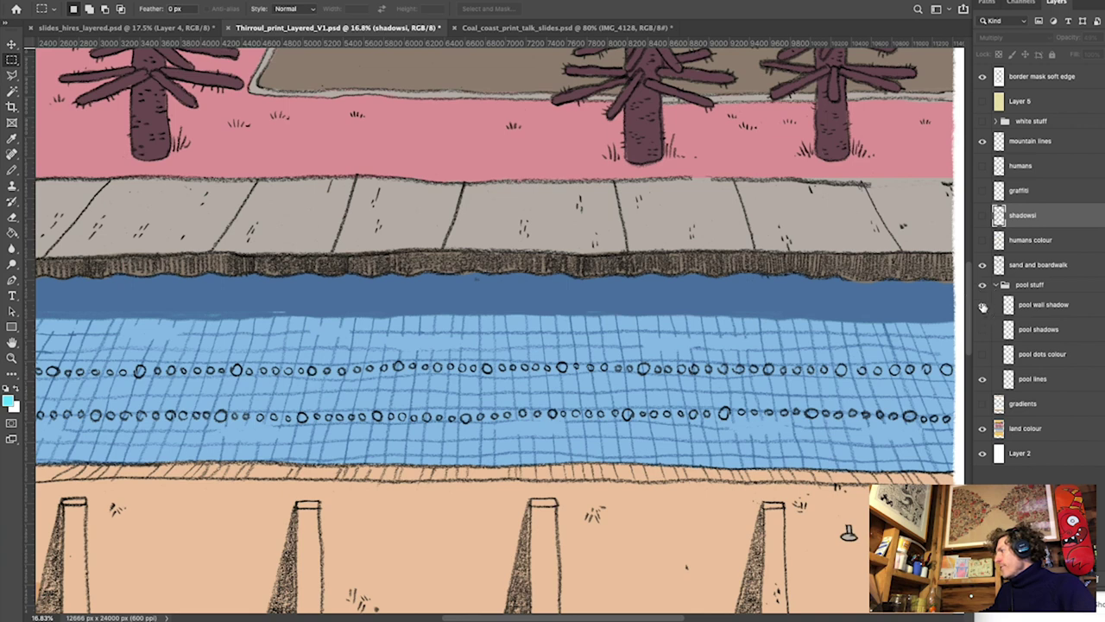
click(982, 305)
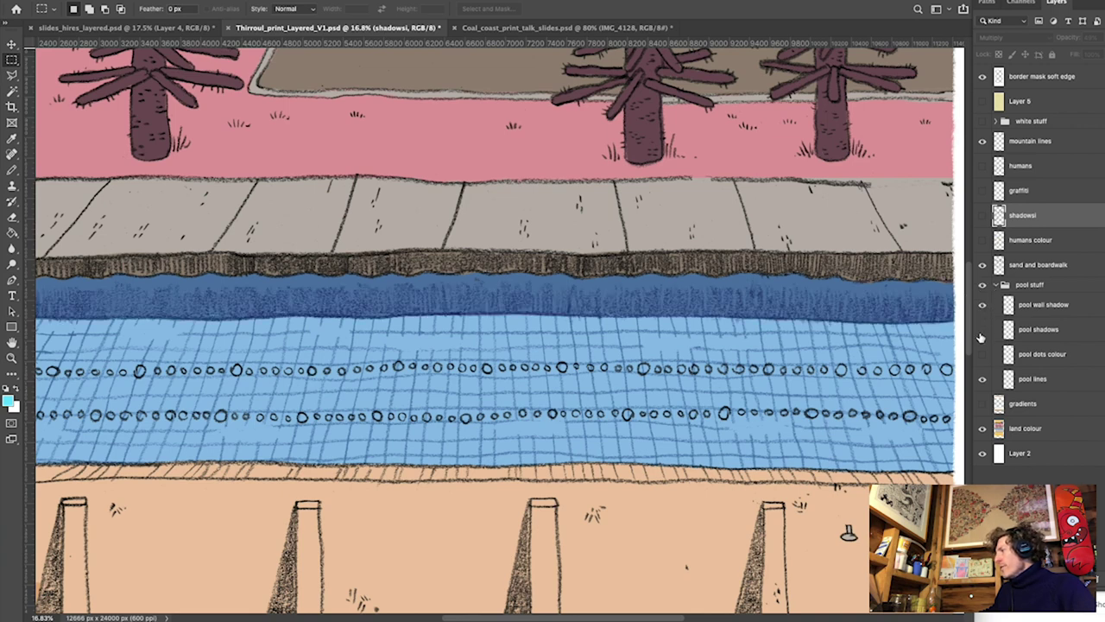
click(982, 330)
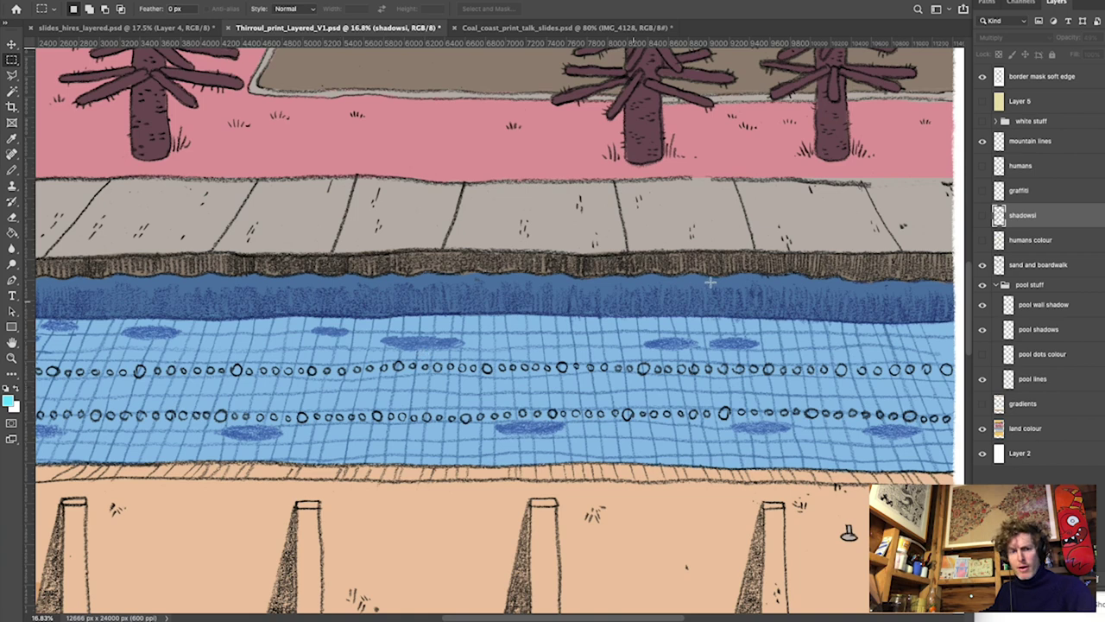
click(982, 355)
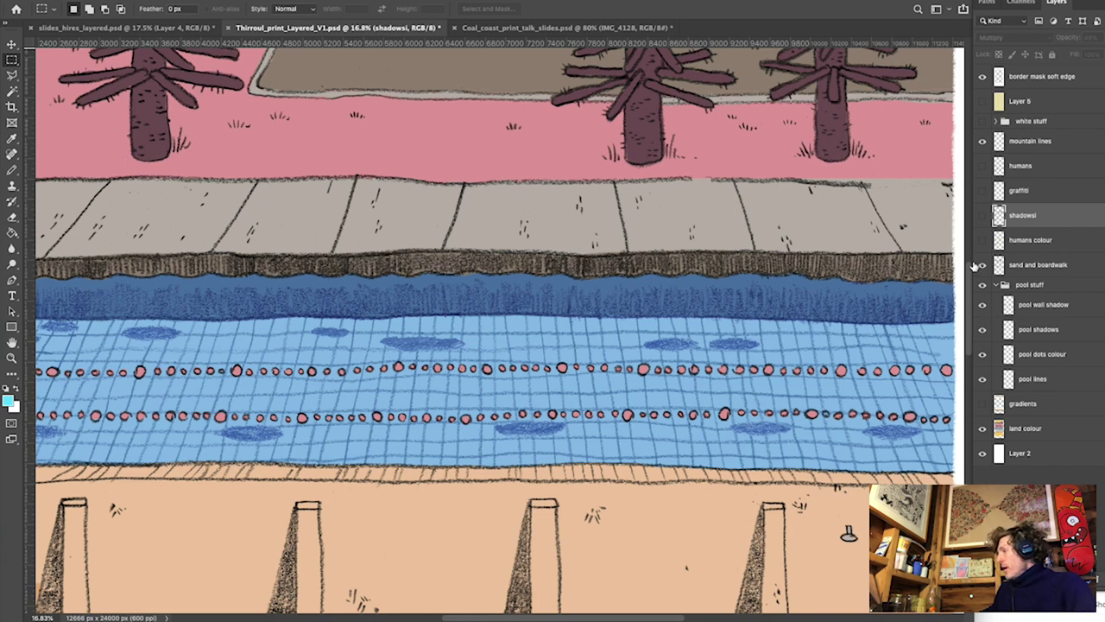
Show the humans and humans colour layers again and review the finished pool together with the wall, promenade and beach
click(982, 166)
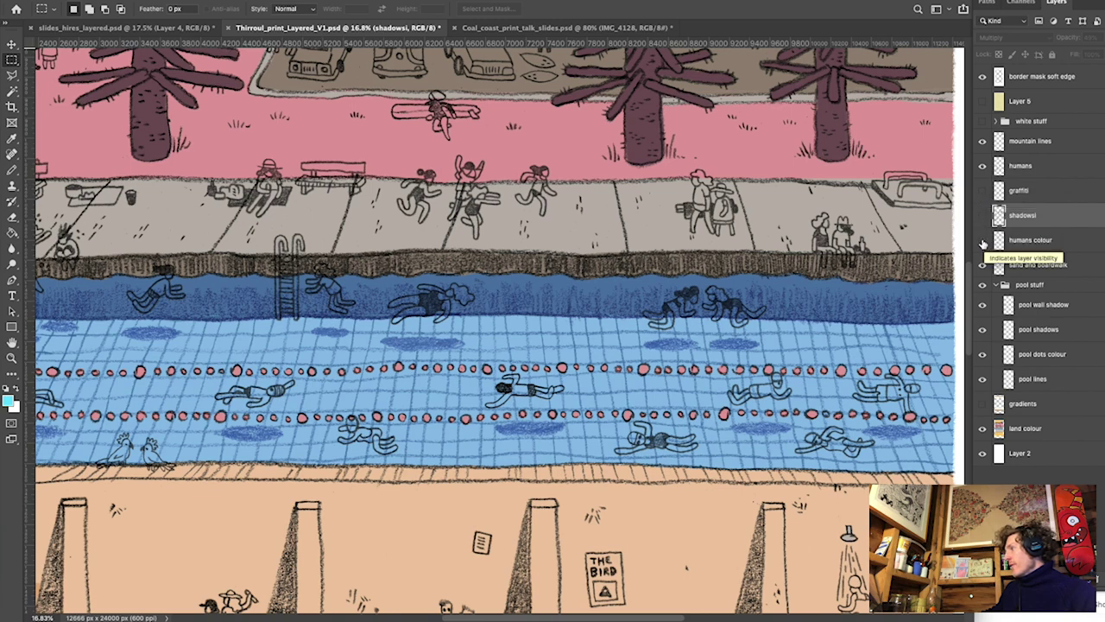
click(982, 240)
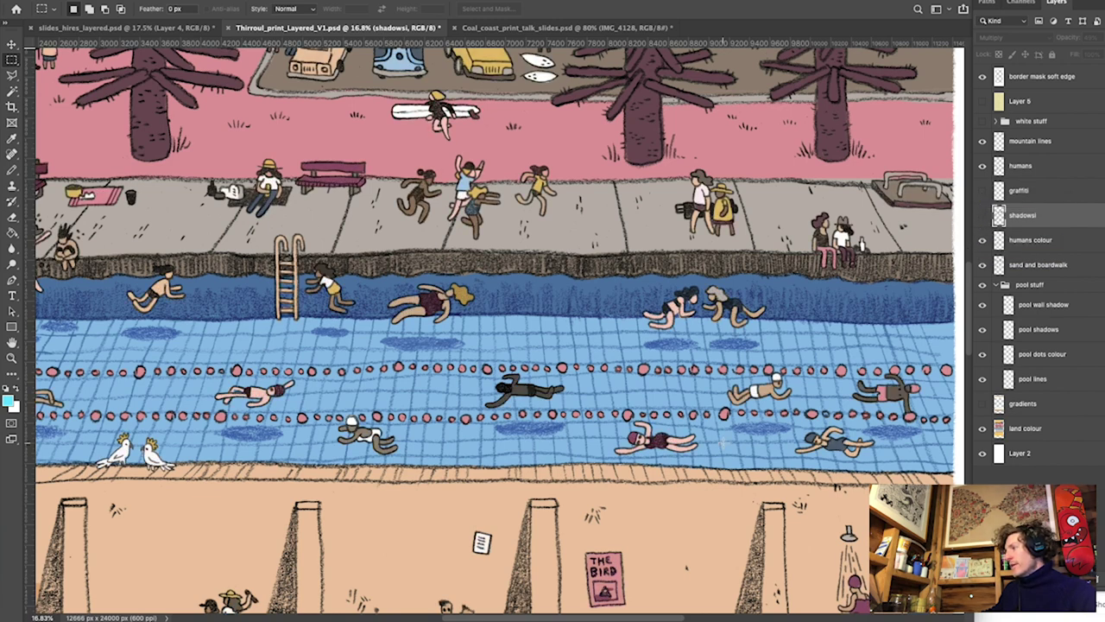
scroll(722, 41, down, 2)
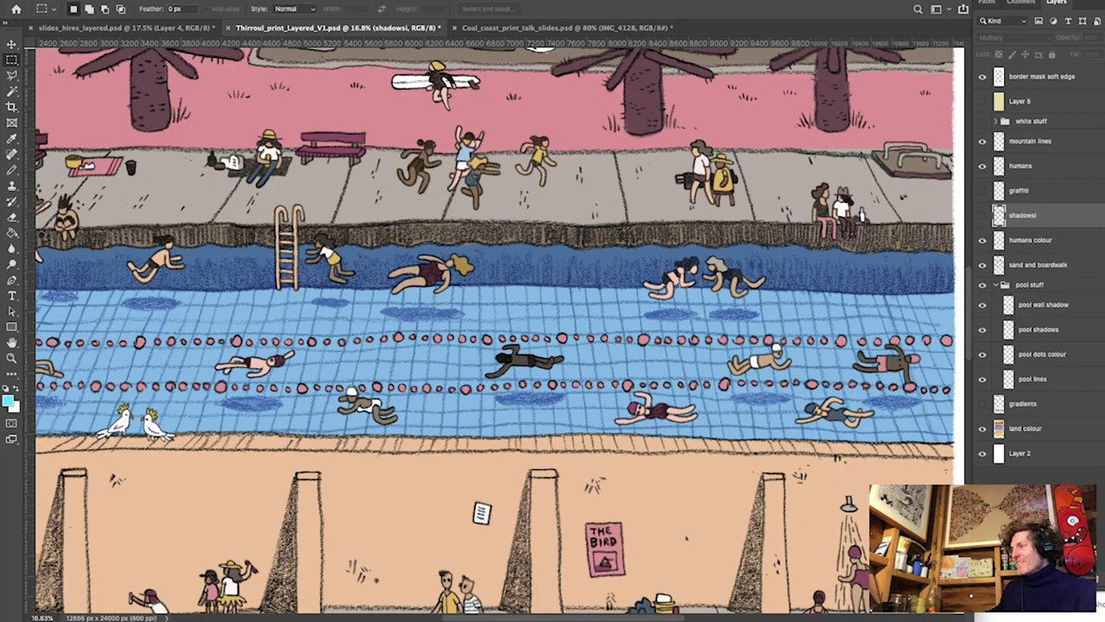
scroll(754, 520, down, 5)
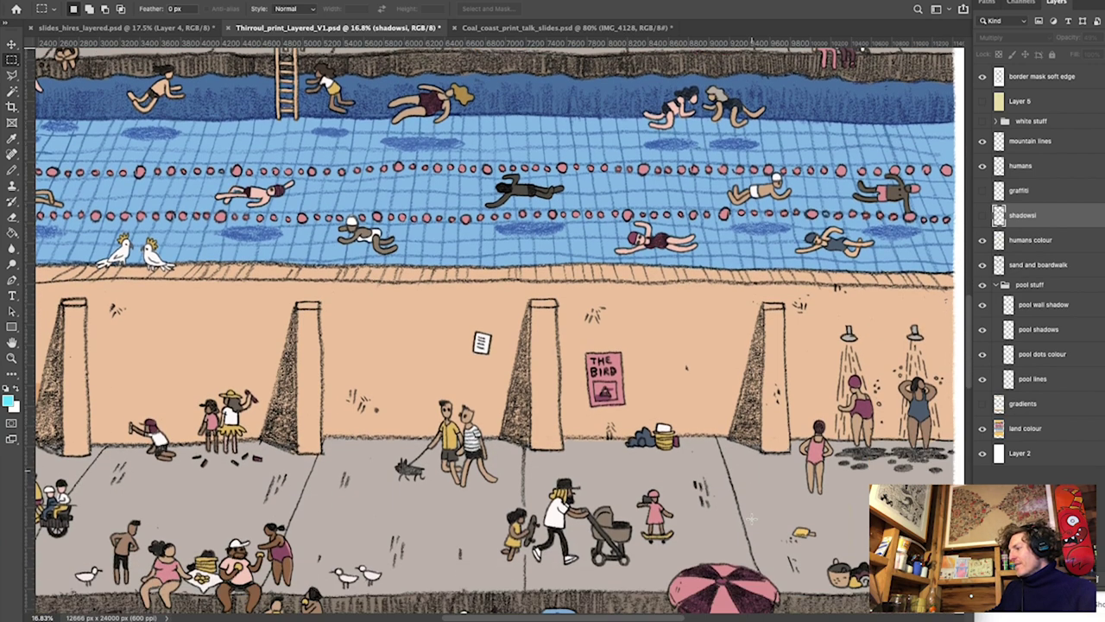
scroll(753, 518, down, 5)
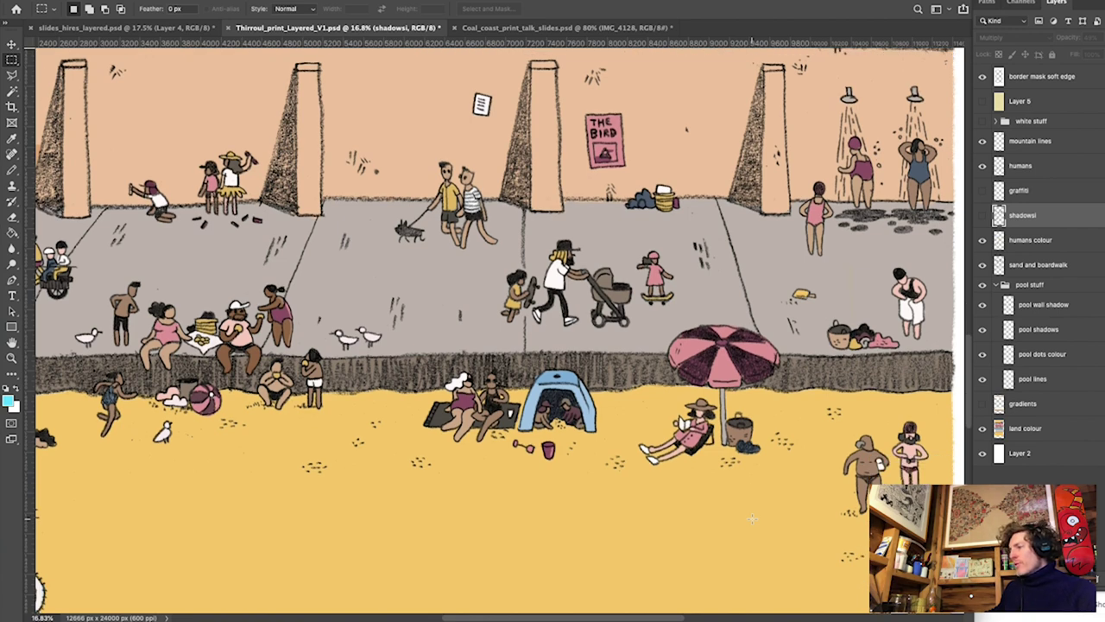
scroll(752, 518, up, 2)
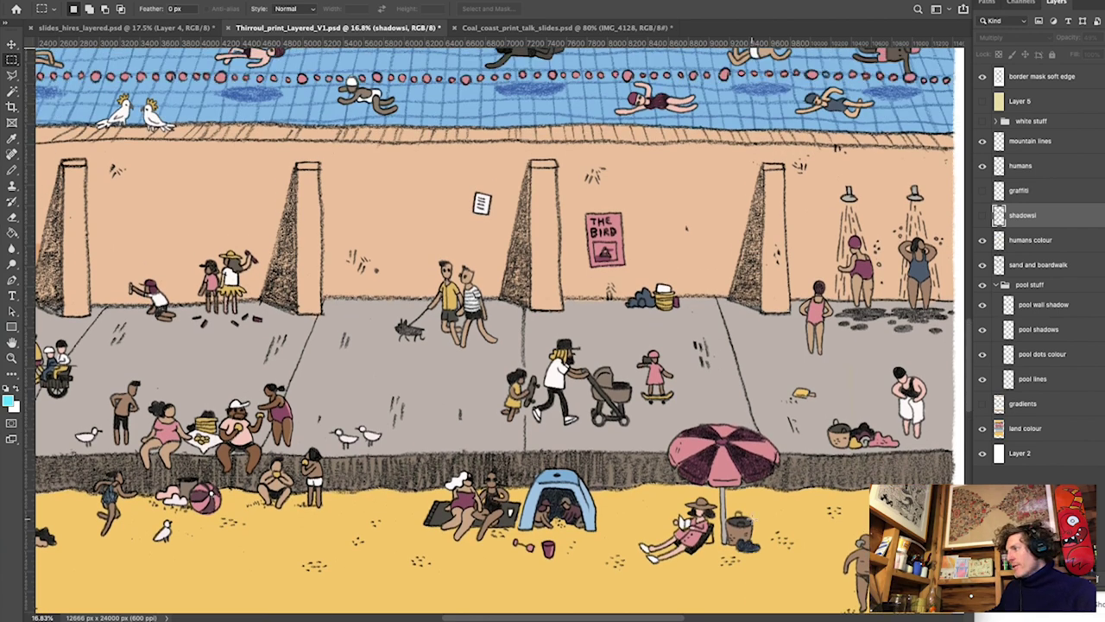
scroll(752, 519, up, 2)
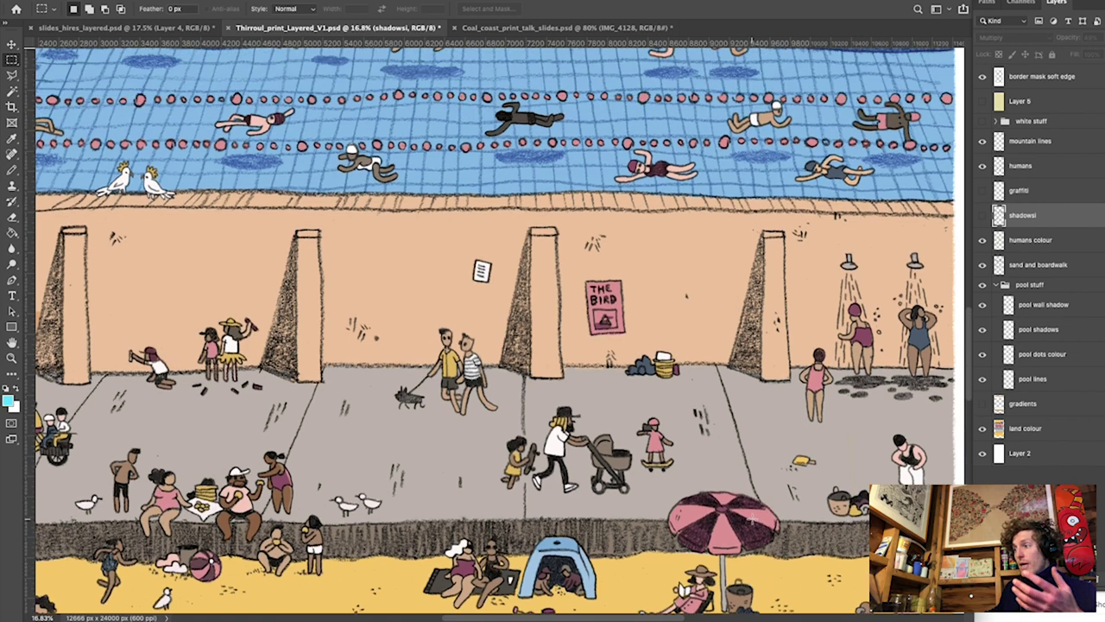
scroll(752, 519, up, 1)
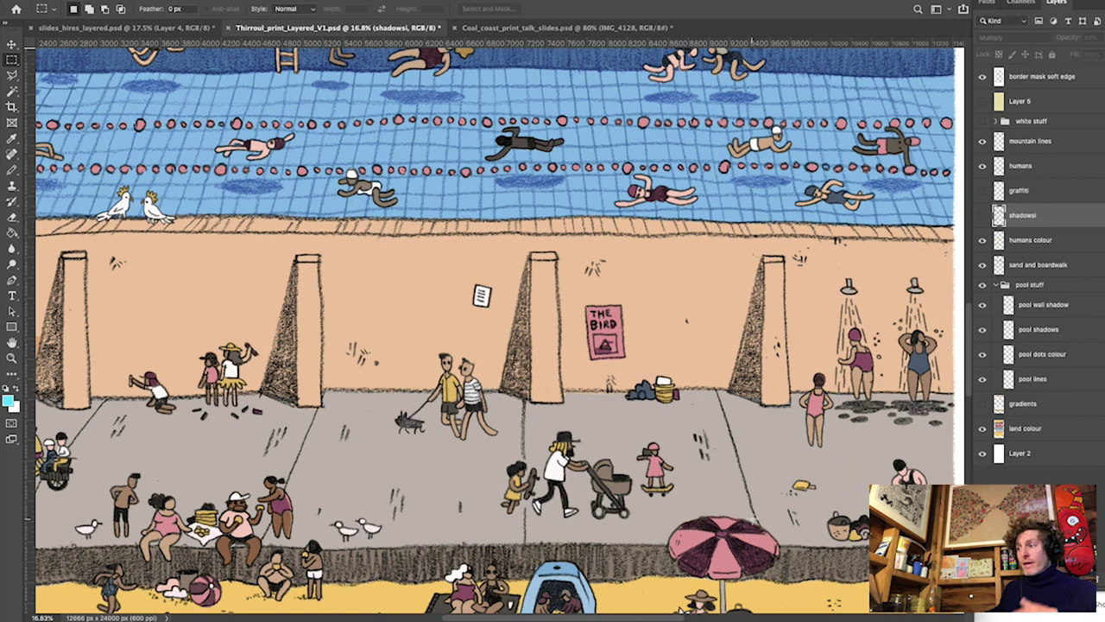
scroll(601, 471, up, 8)
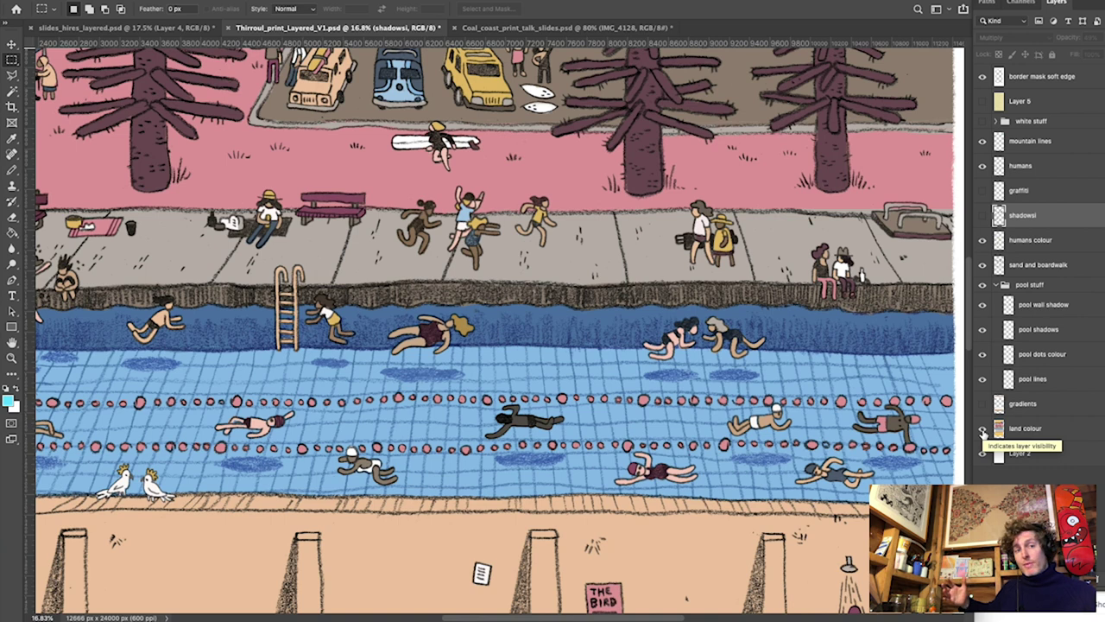
Show the shadows layer with the humans and humans colour layers hidden, and view the shadows around the car park and playground
click(983, 216)
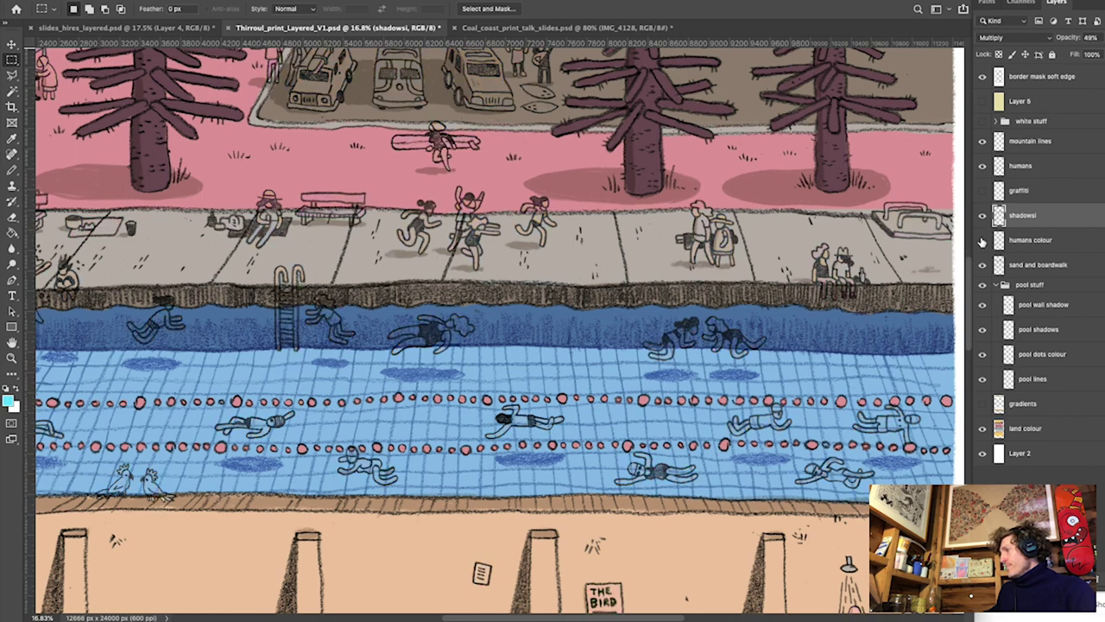
click(982, 166)
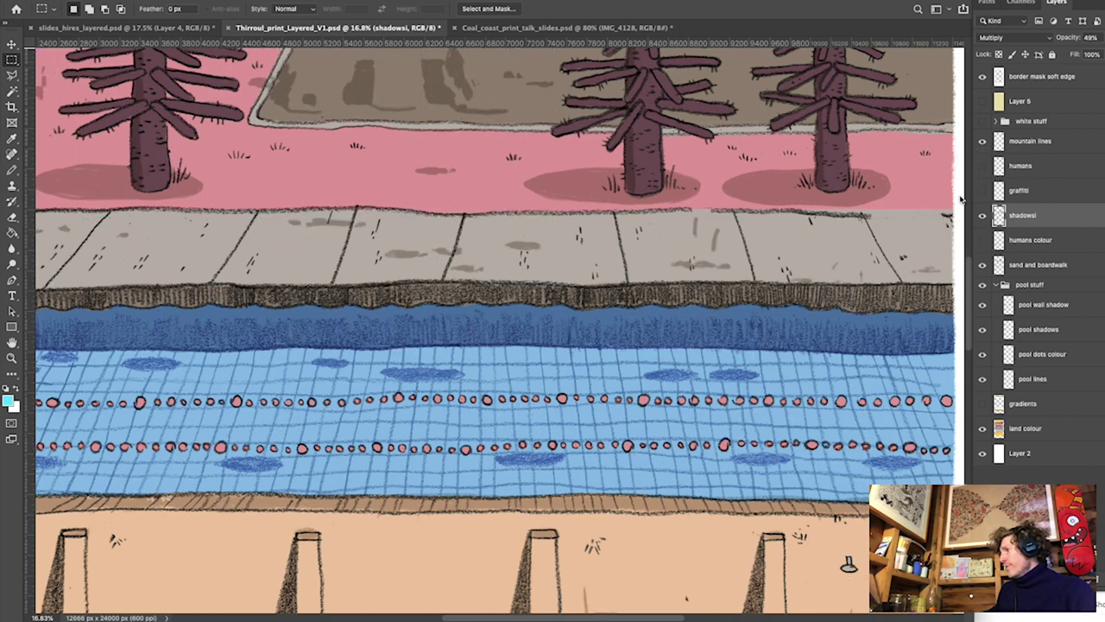
scroll(698, 382, up, 10)
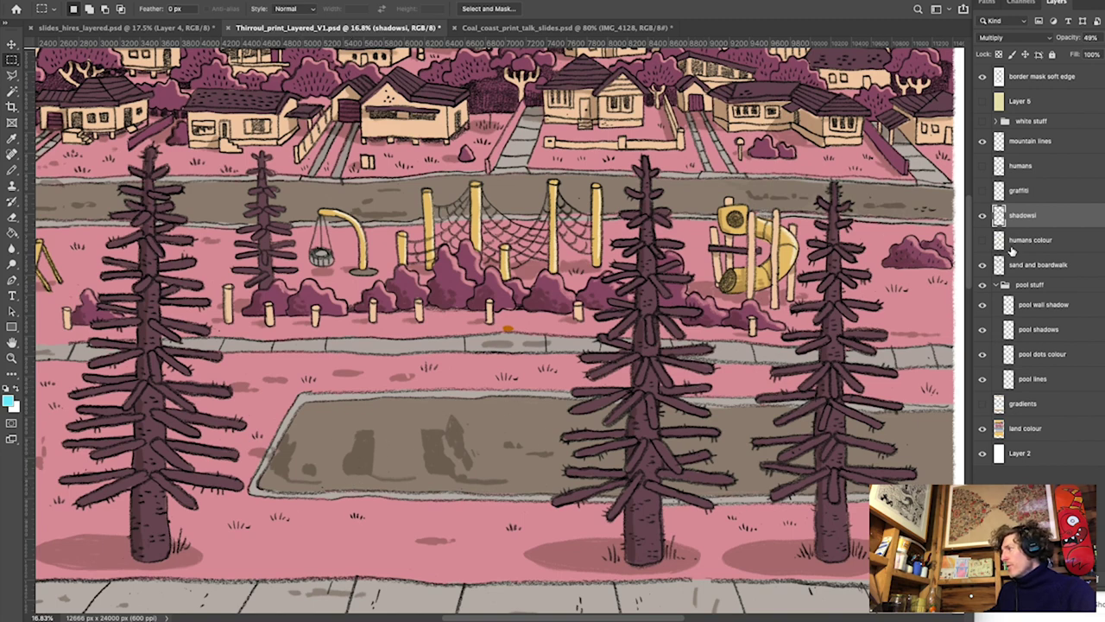
Hide the land colour layer and compare the playground and house linework up close with and without the shadows layer
click(982, 428)
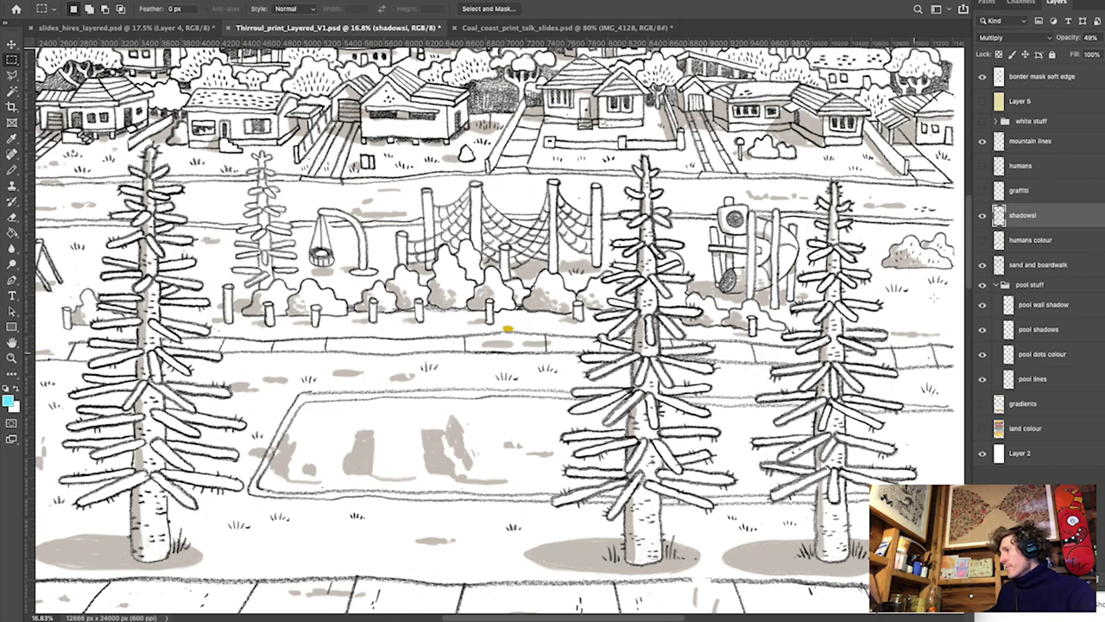
key(super+equal)
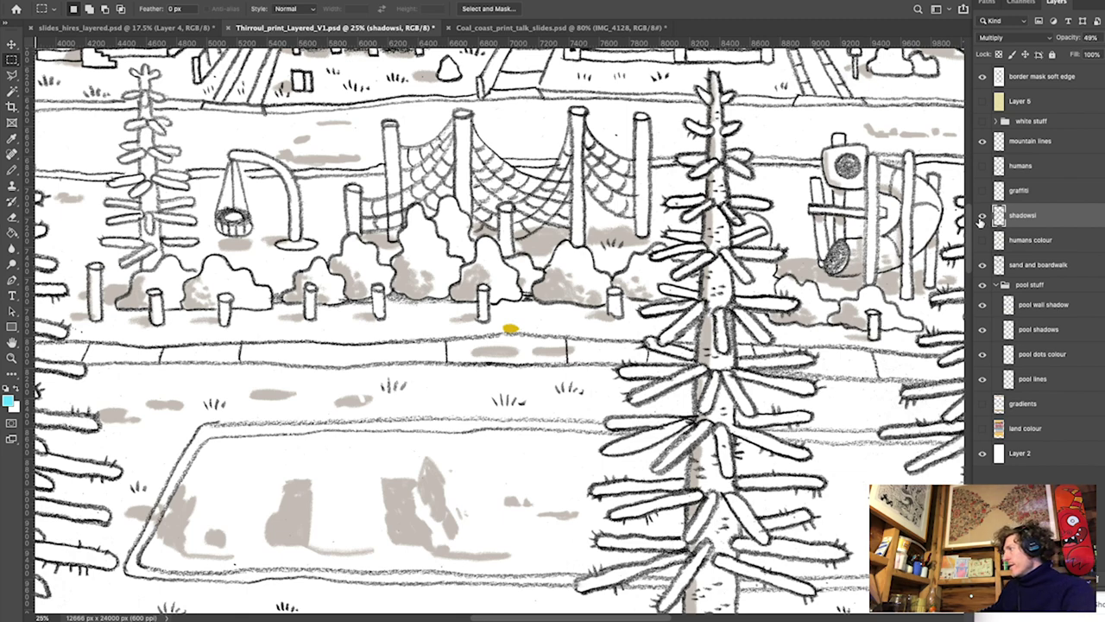
click(983, 216)
click(983, 216)
click(982, 216)
click(982, 216)
click(982, 216)
click(982, 216)
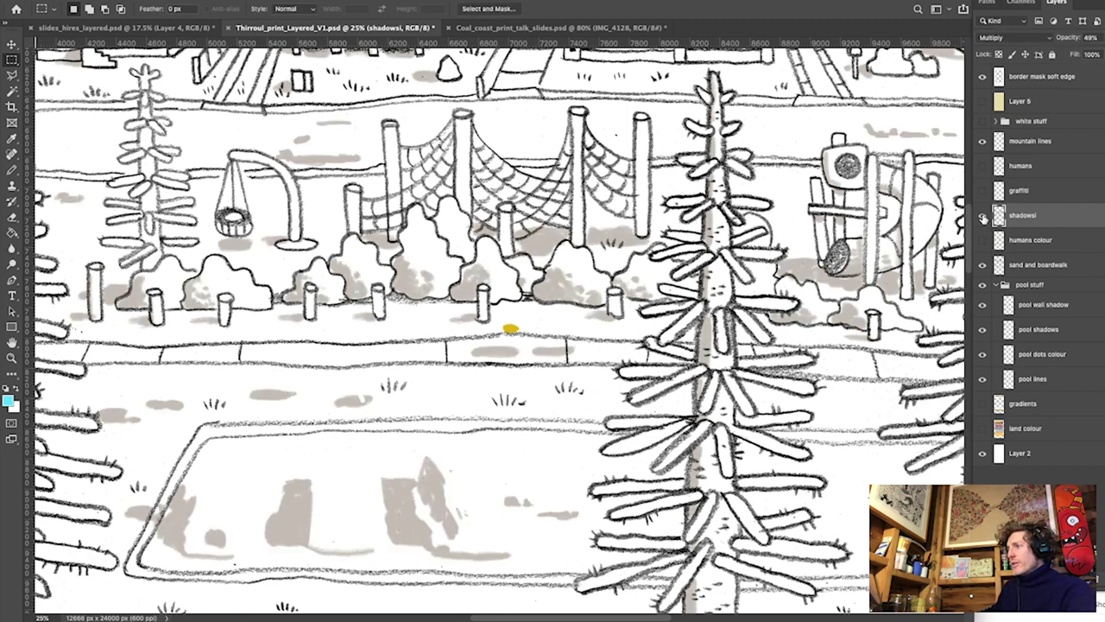
scroll(467, 395, up, 10)
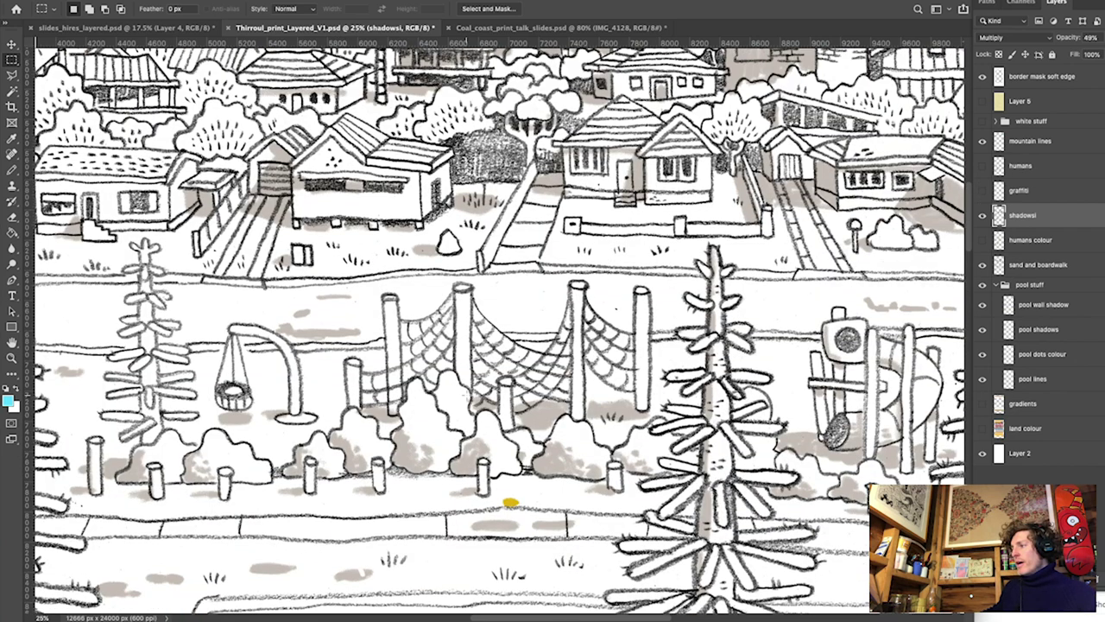
Raise the shadows layer's opacity to 100% and view the darker shadows around the houses and playground
click(983, 216)
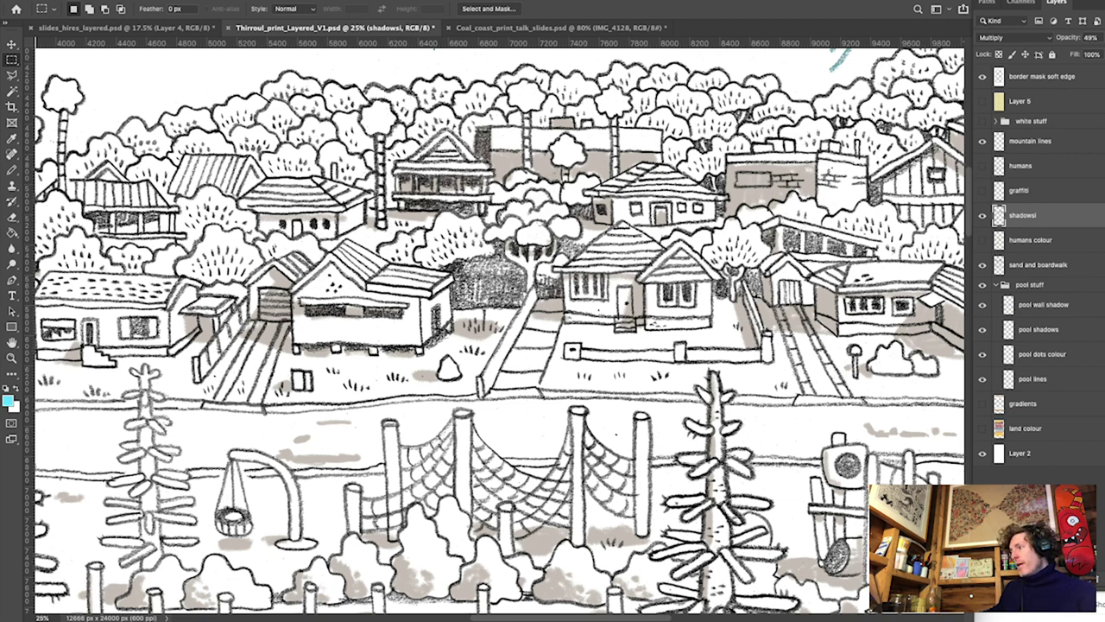
click(1099, 38)
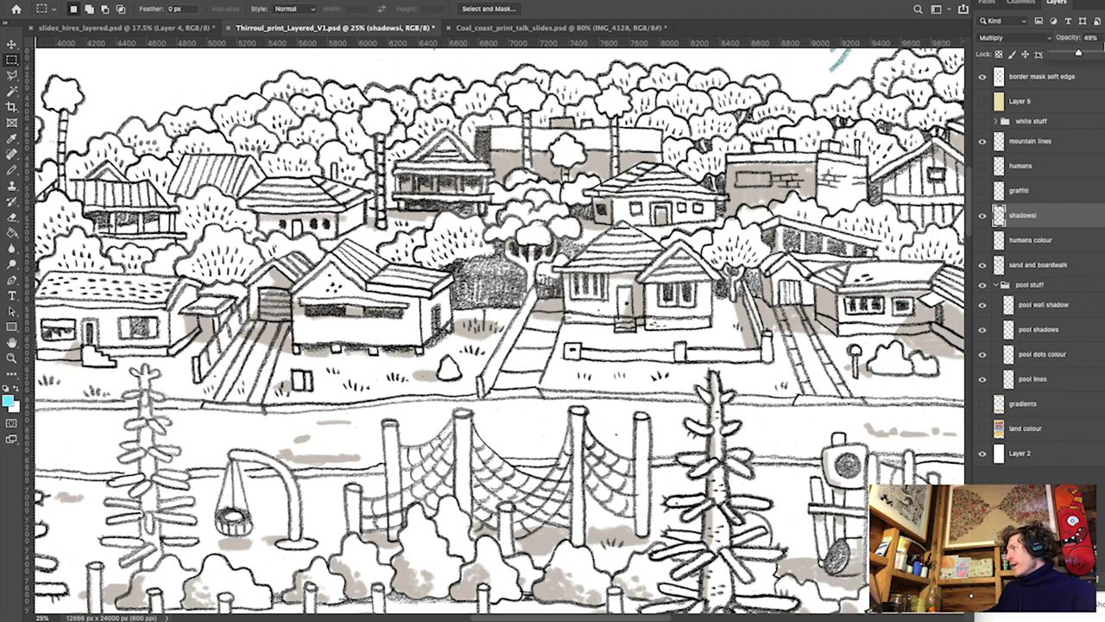
drag(1077, 55, 1102, 50)
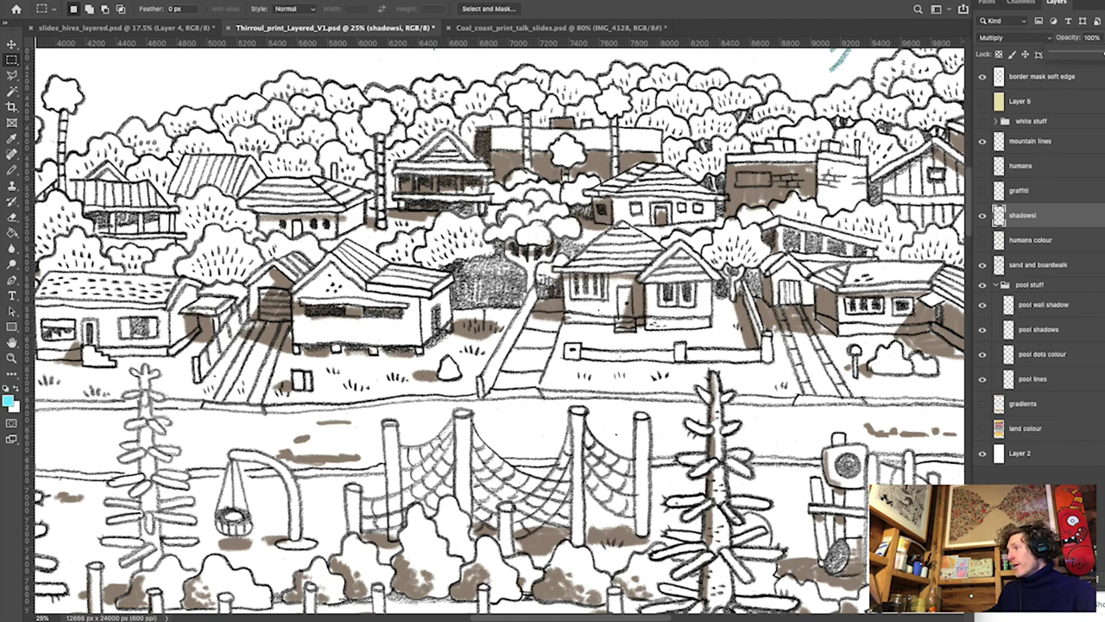
scroll(510, 523, down, 3)
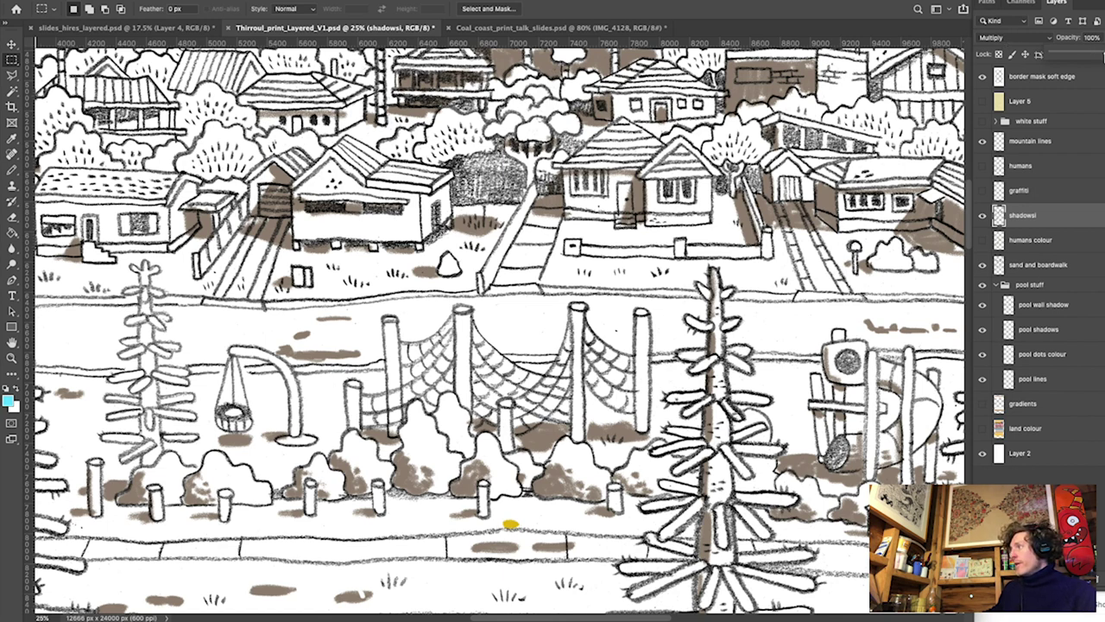
drag(1071, 50, 1098, 47)
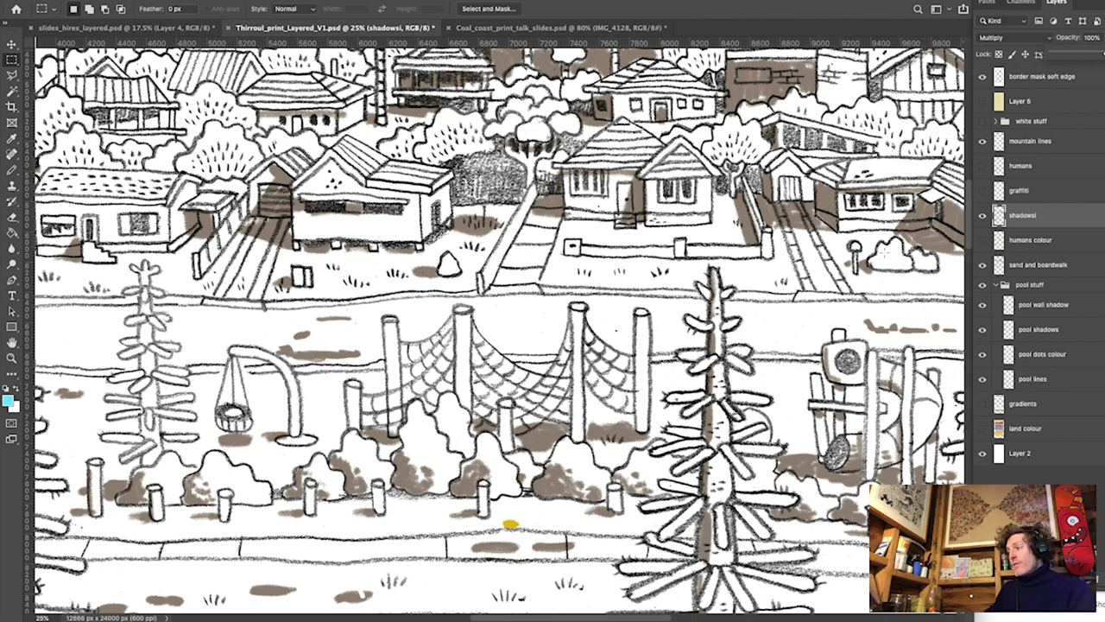
click(981, 239)
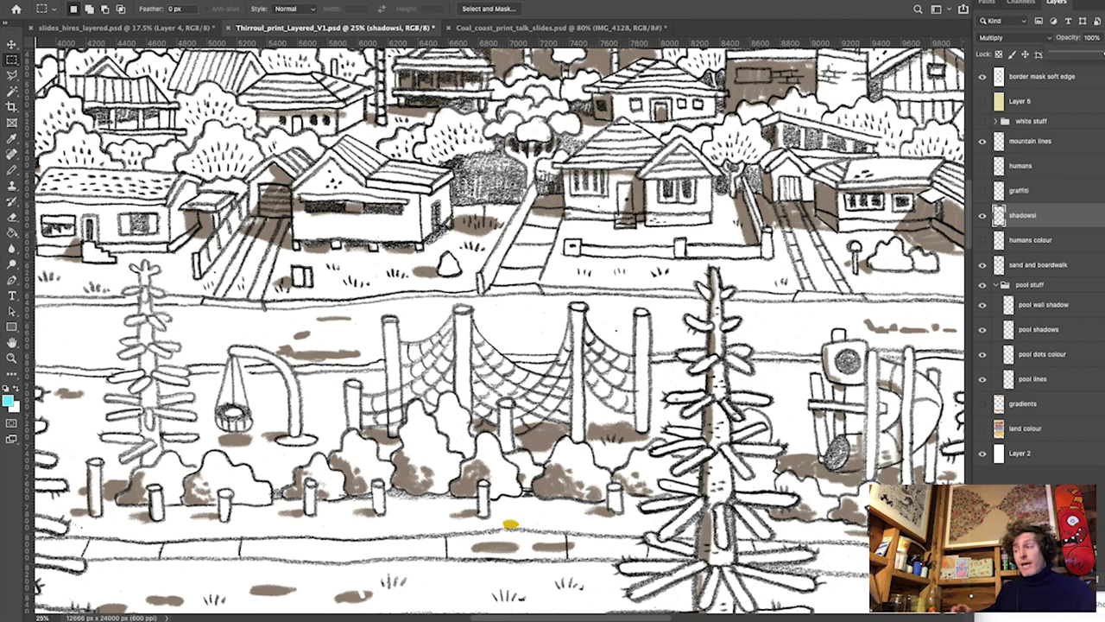
click(982, 167)
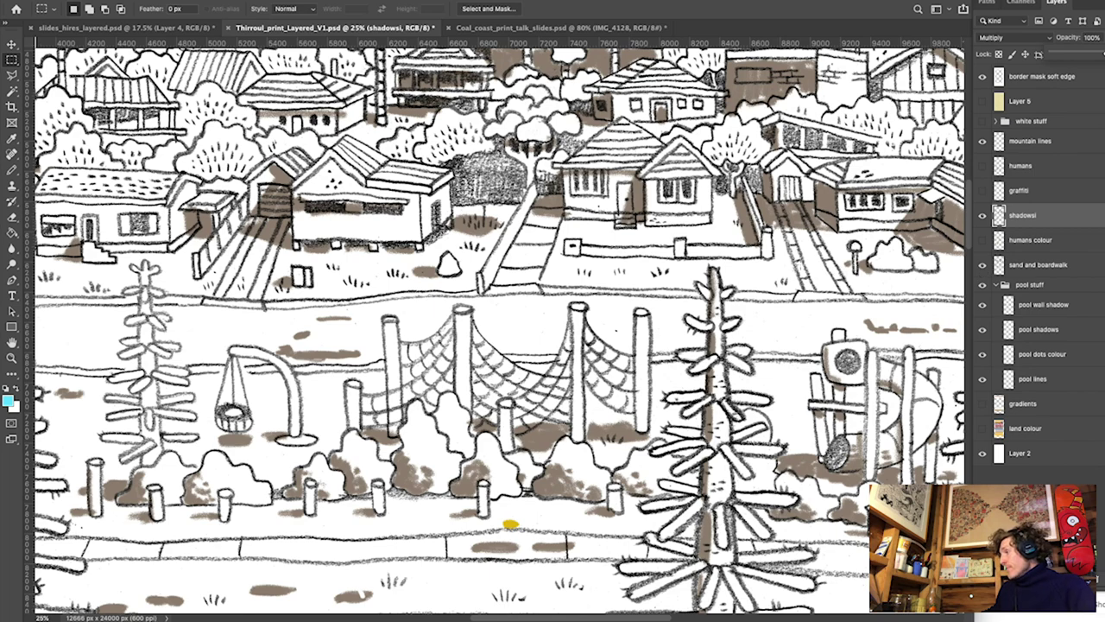
key(ctrl+minus)
key(ctrl+minus)
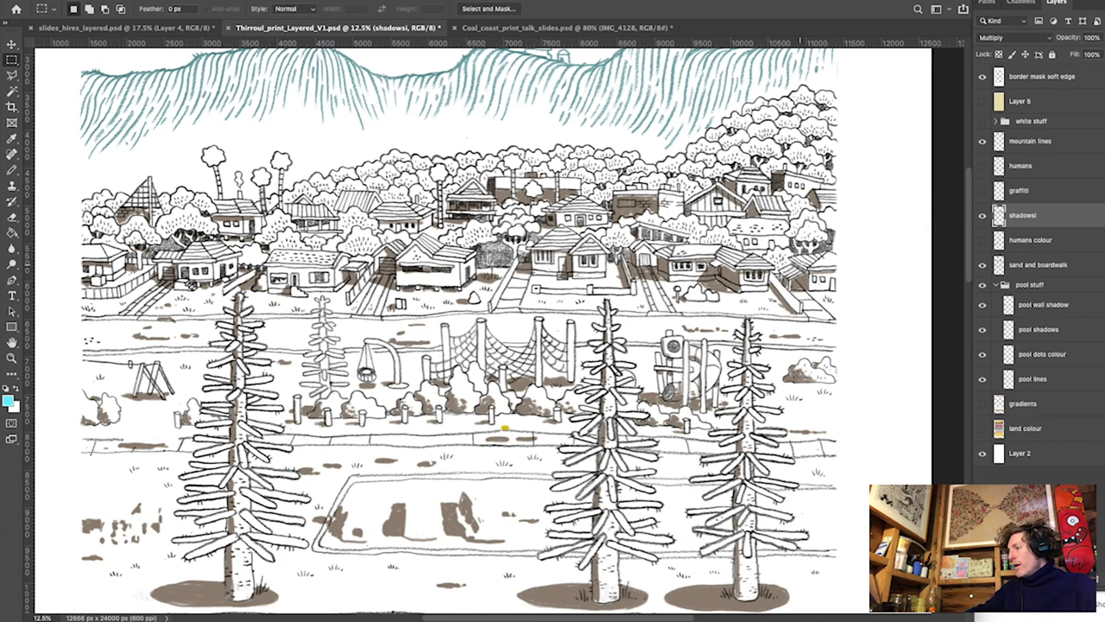
key(ctrl+Up)
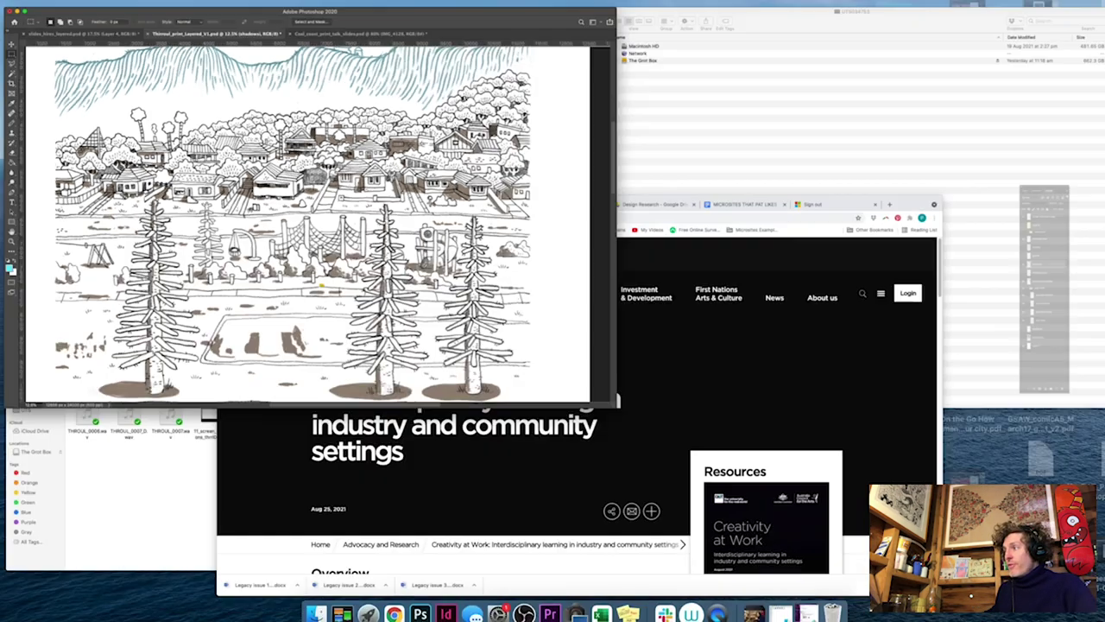
click(286, 196)
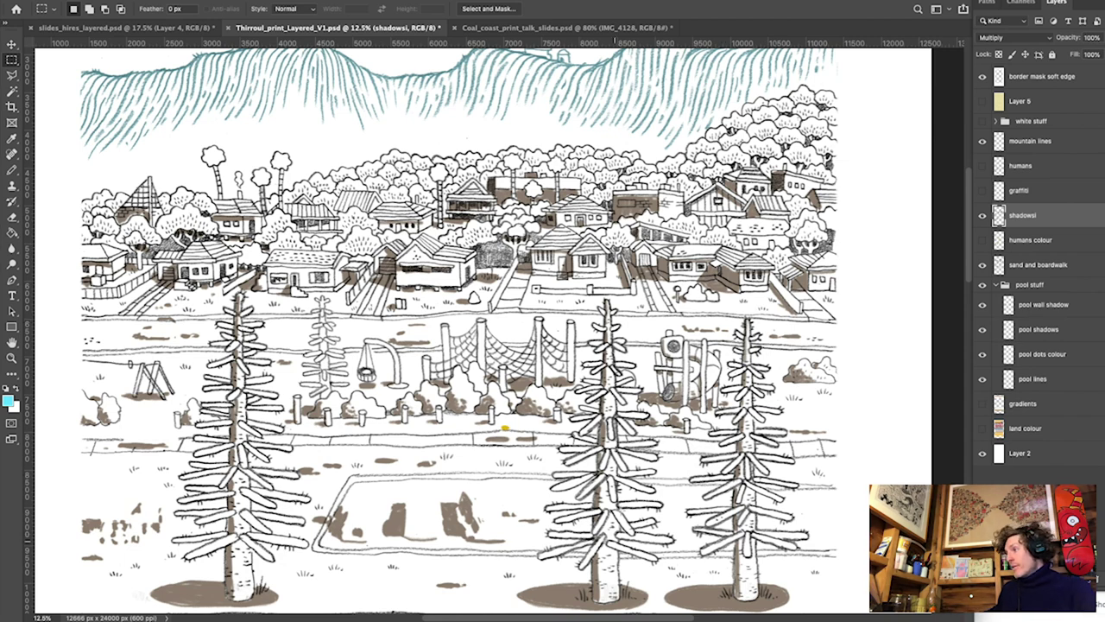
Reduce the shadows layer's opacity to 50%, viewing the park, trees and pool edge
scroll(621, 512, down, 4)
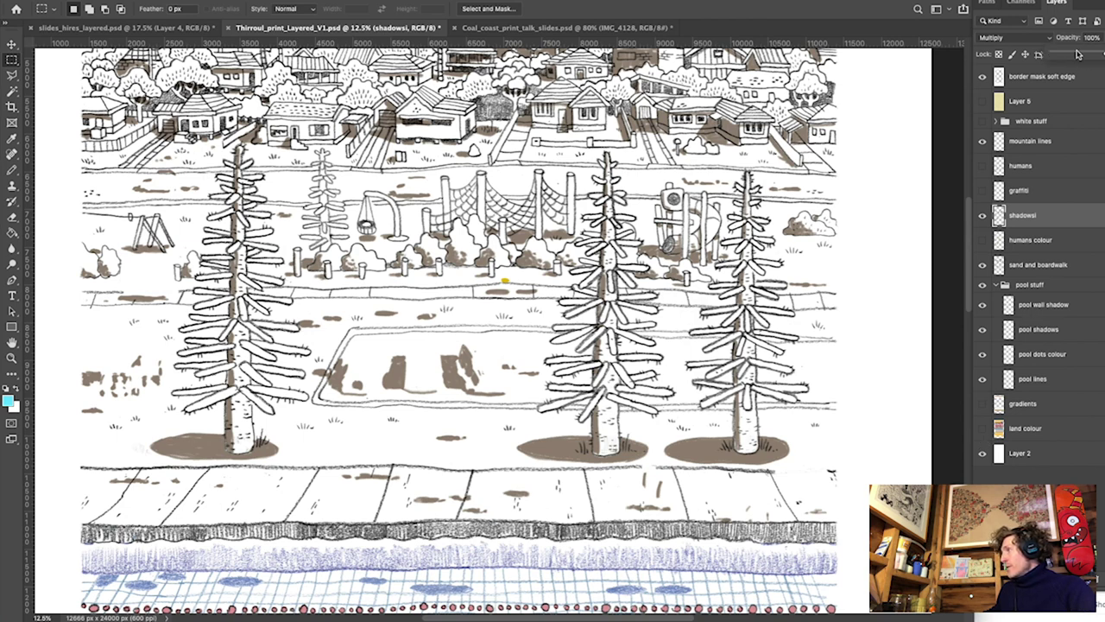
key(5)
key(1)
click(1082, 54)
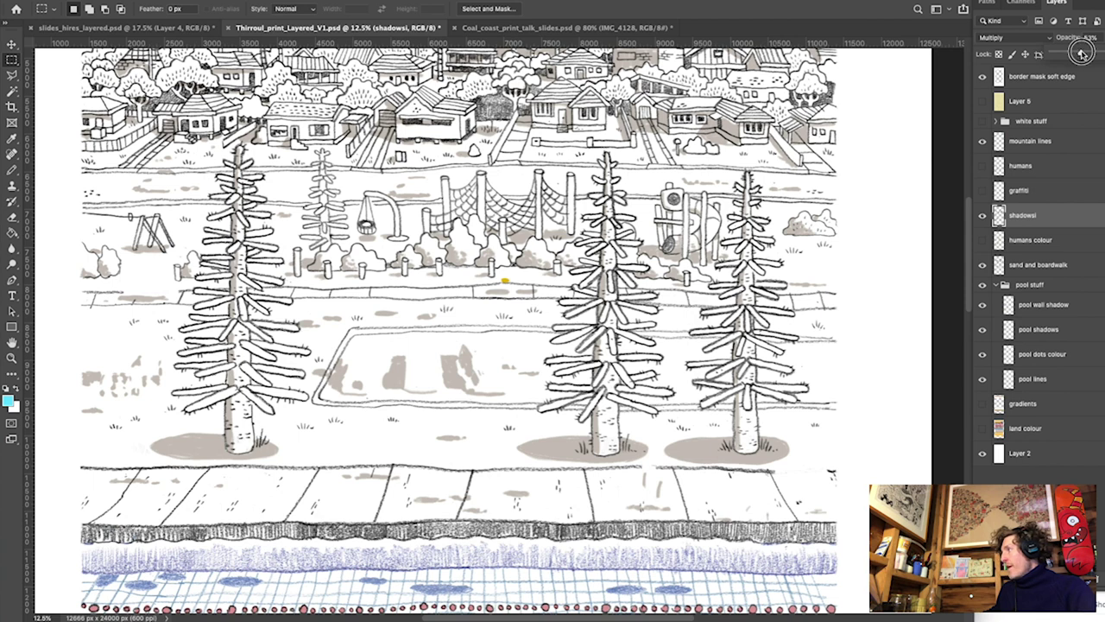
drag(1081, 53, 1079, 54)
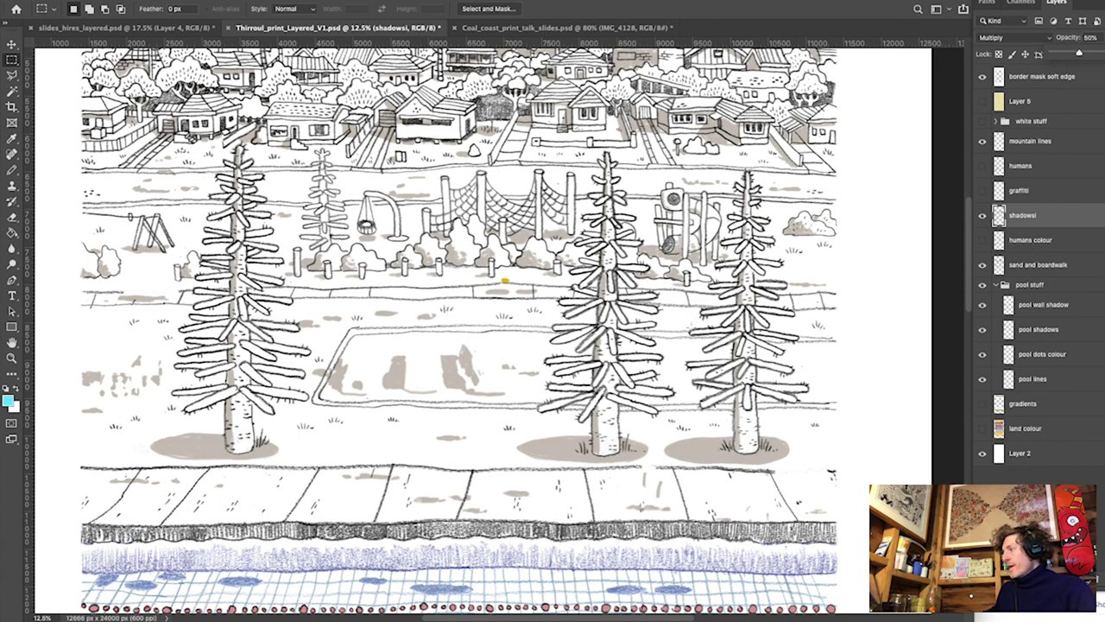
Show the land colour, humans and humans colour layers again
click(982, 428)
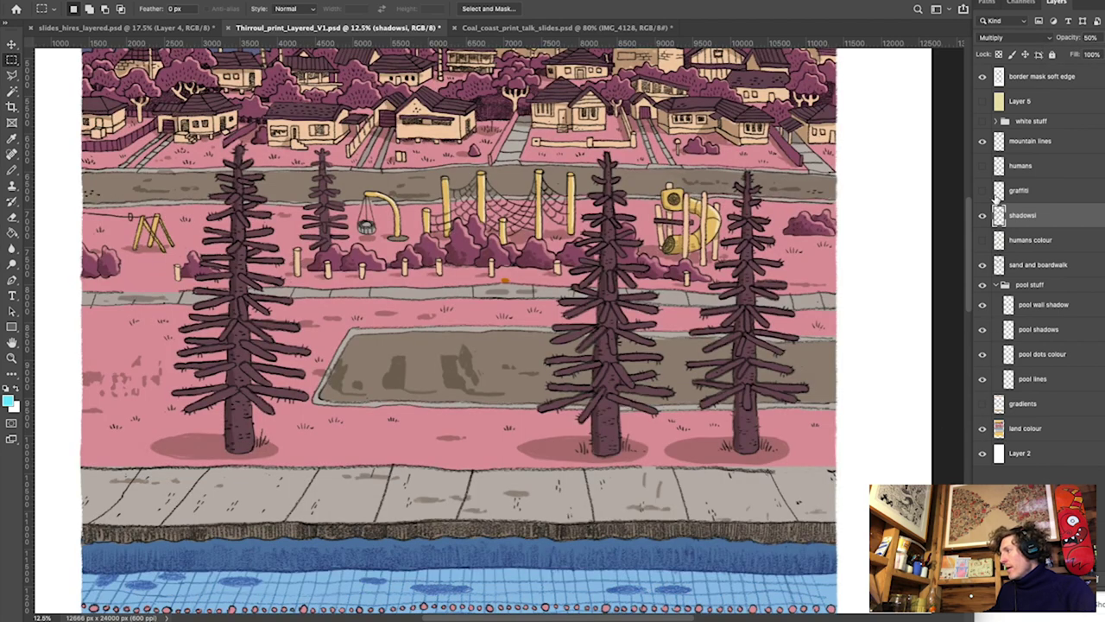
click(982, 169)
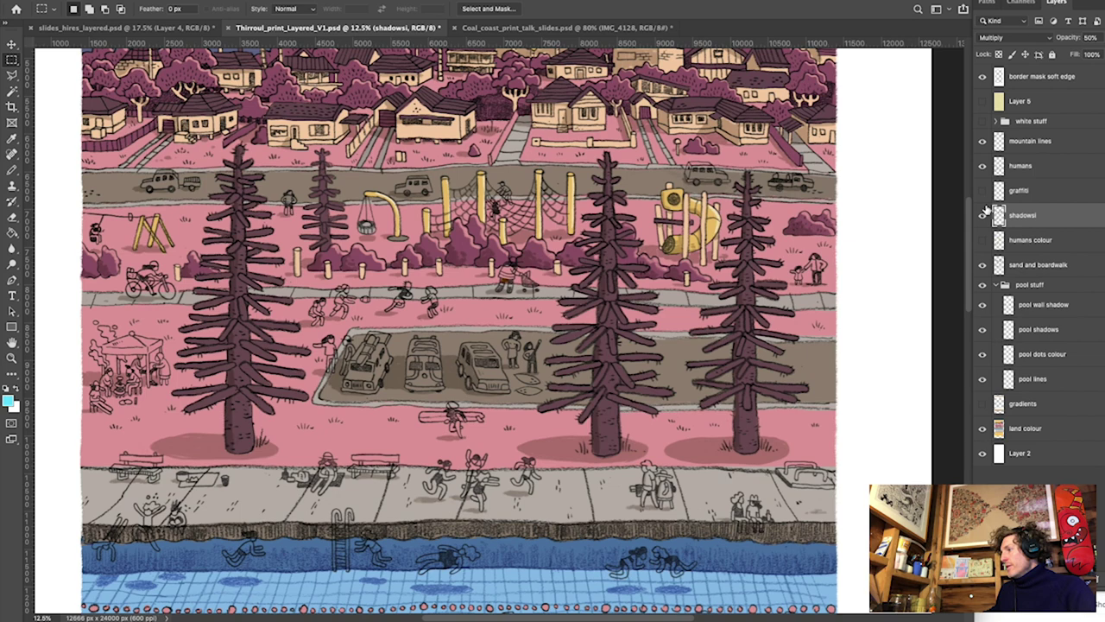
click(981, 240)
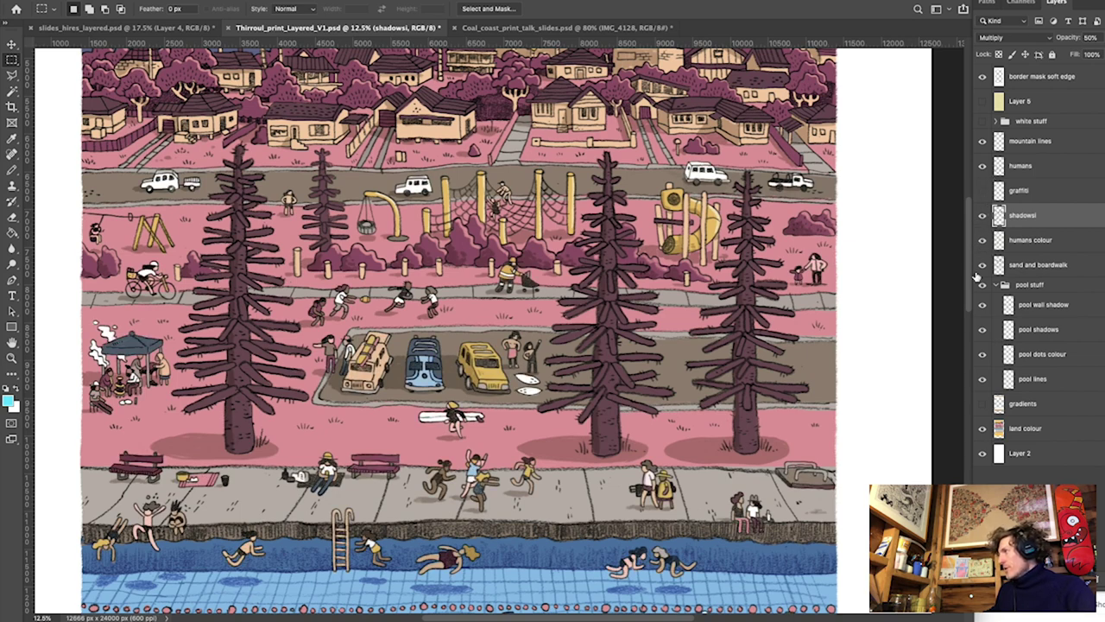
Compare the beach figures, tent and umbrella up close with and without the shadows layer
scroll(583, 344, down, 5)
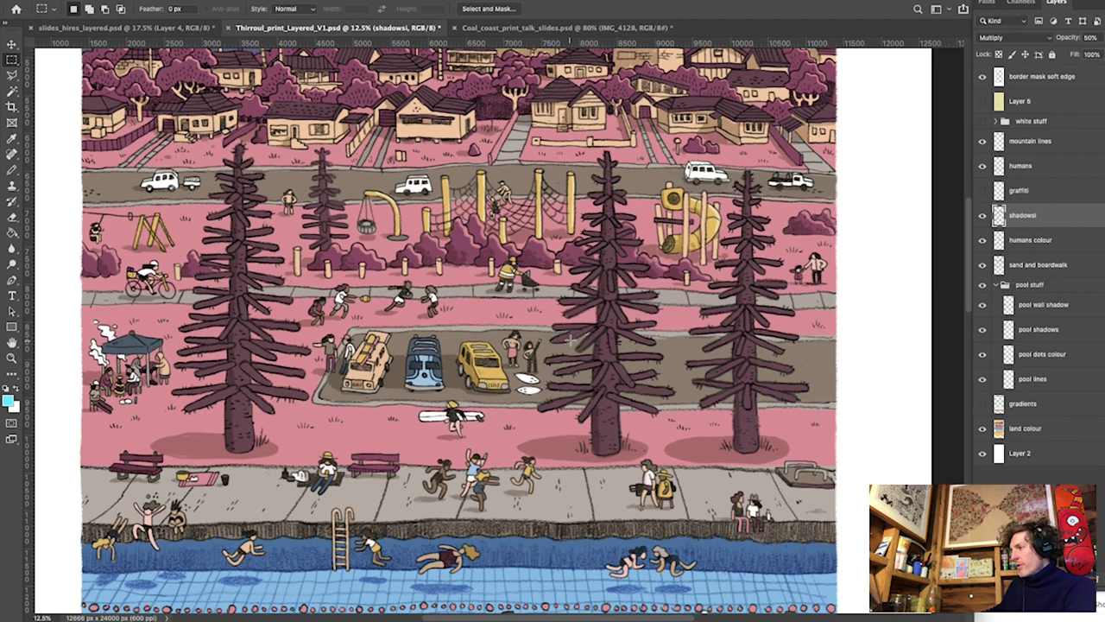
scroll(576, 337, down, 1)
scroll(578, 338, down, 3)
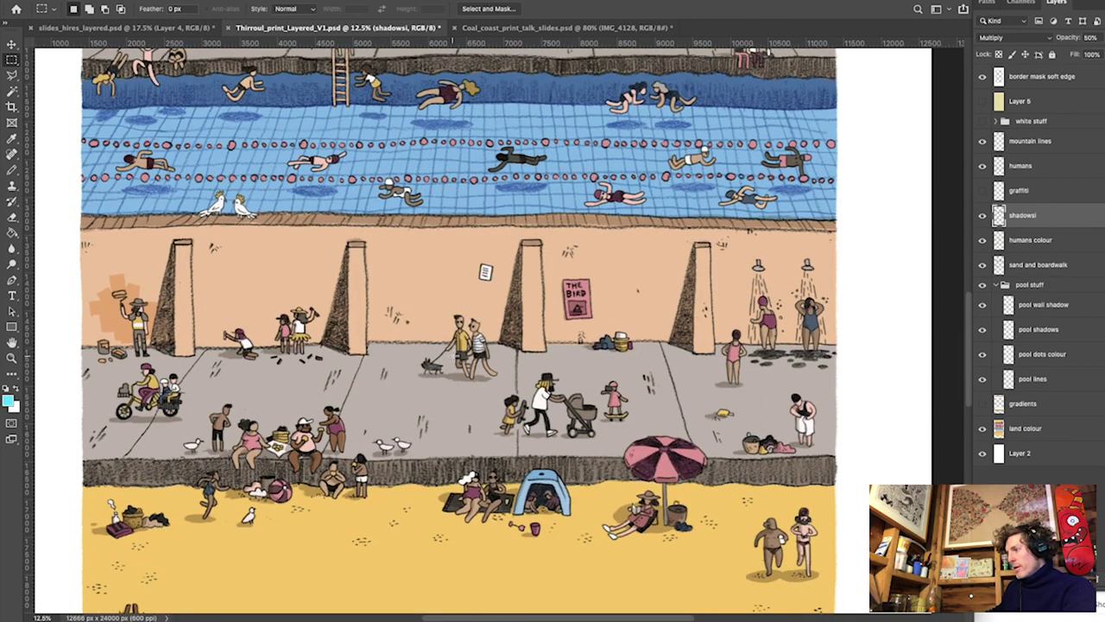
key(ctrl+plus)
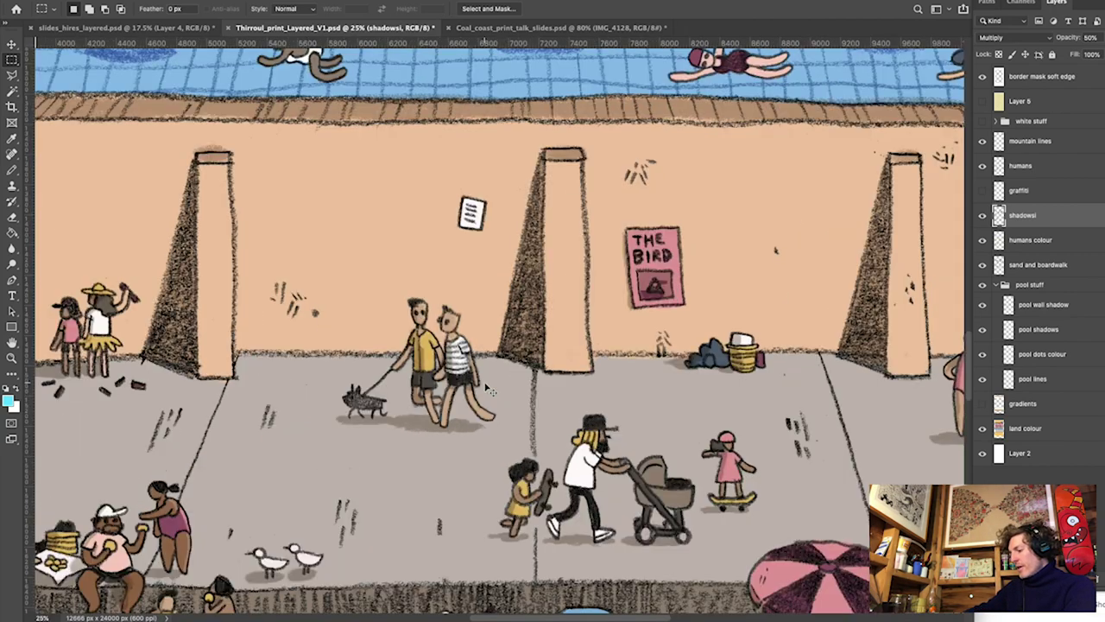
scroll(486, 382, down, 7)
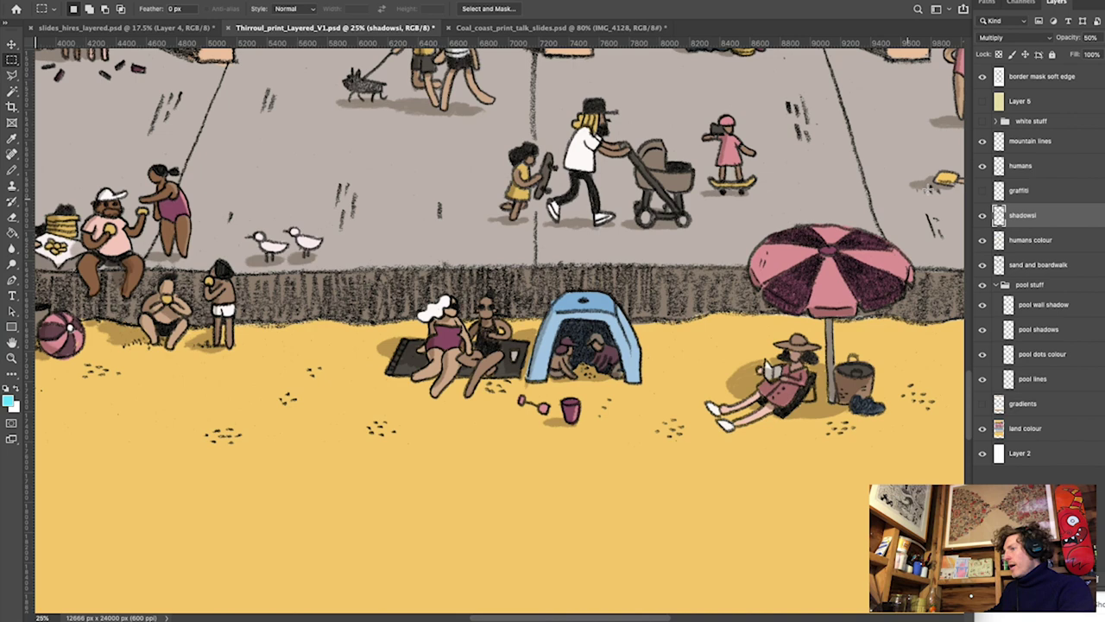
click(982, 216)
click(982, 217)
click(982, 216)
click(982, 216)
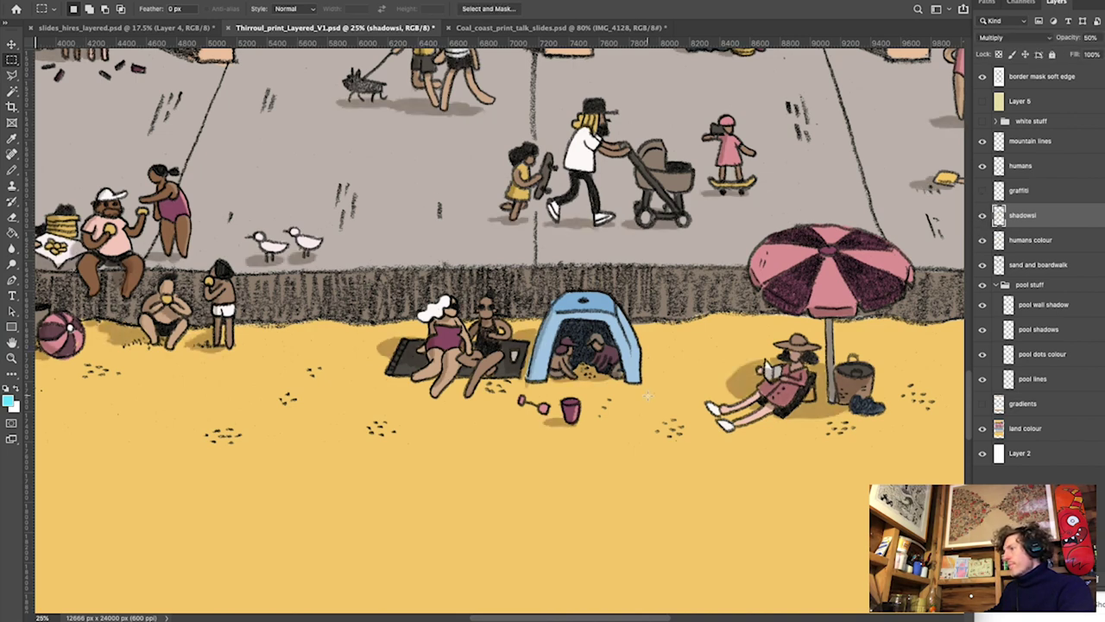
Compare the people walking on the promenade with the shadows layer hidden and shown
scroll(498, 328, up, 5)
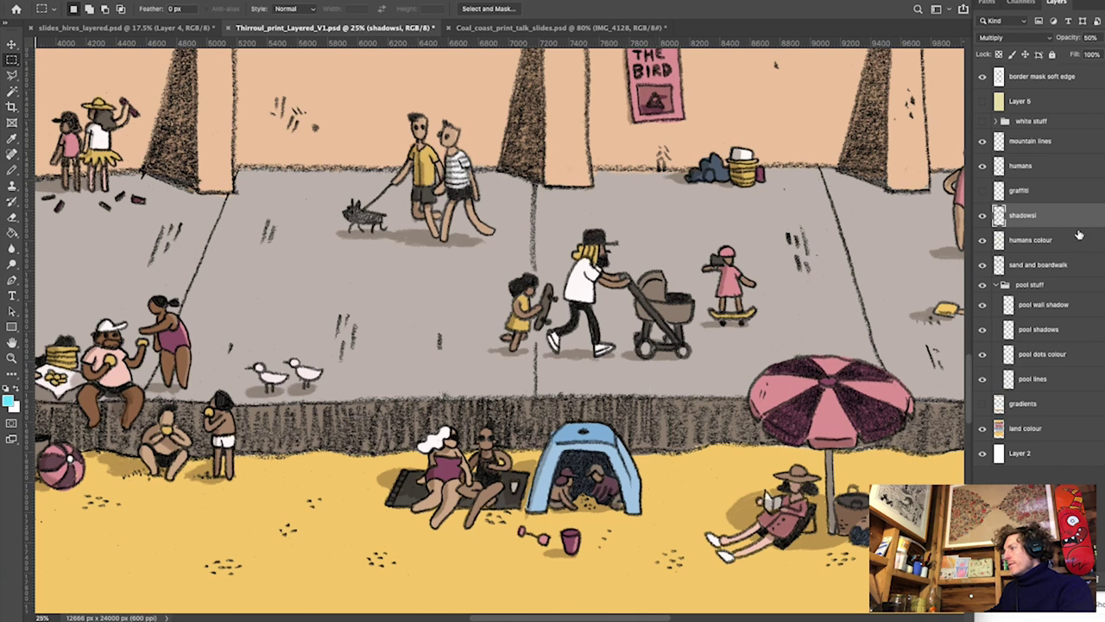
click(982, 217)
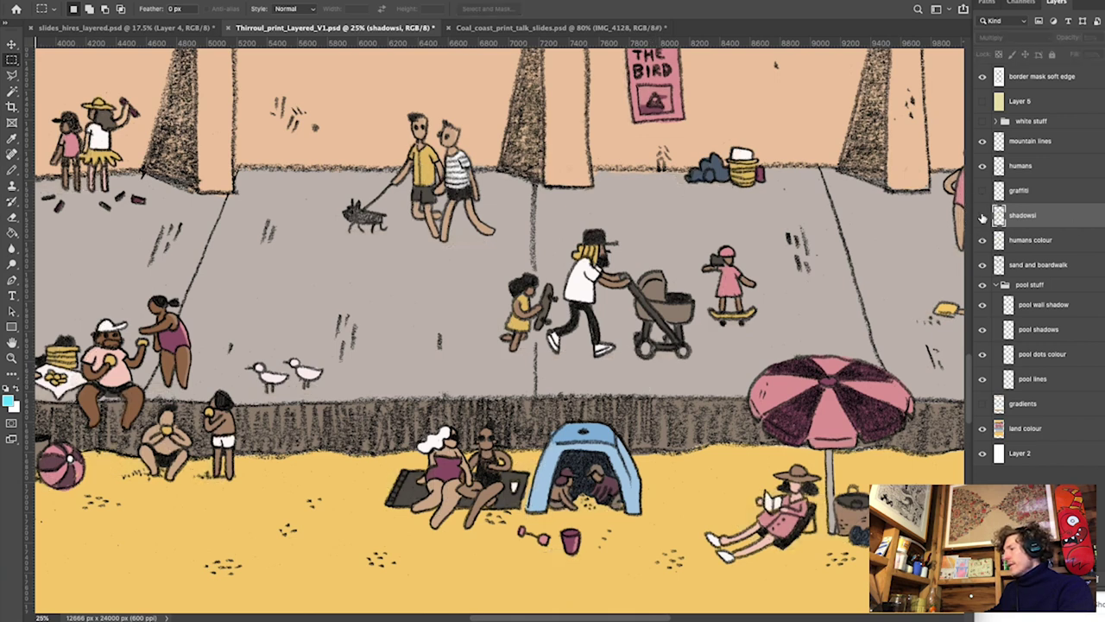
click(982, 217)
click(982, 216)
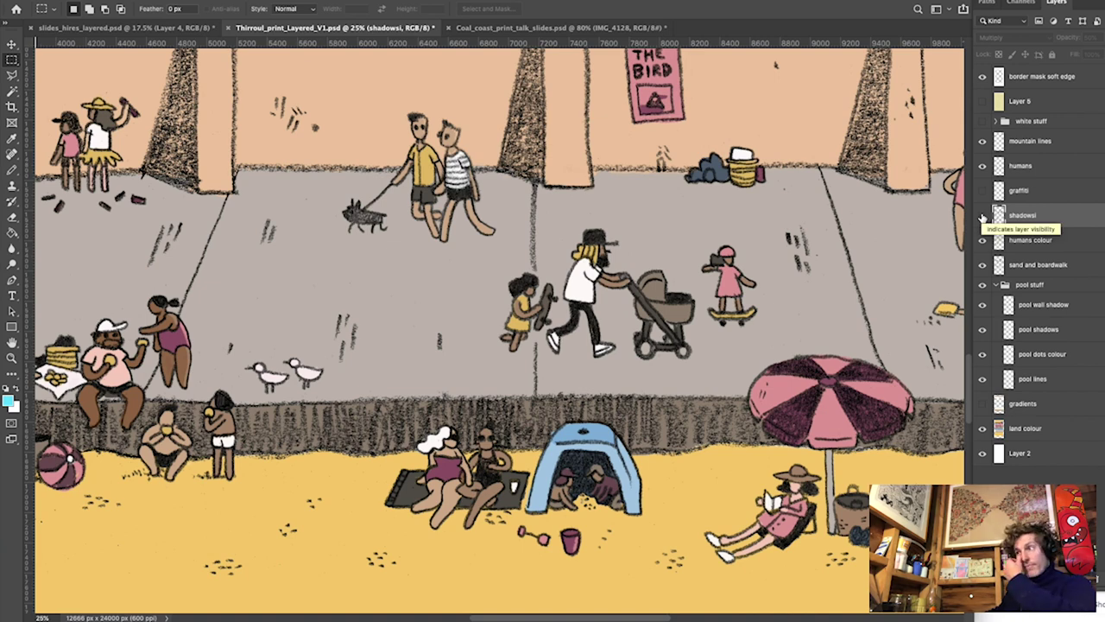
click(982, 216)
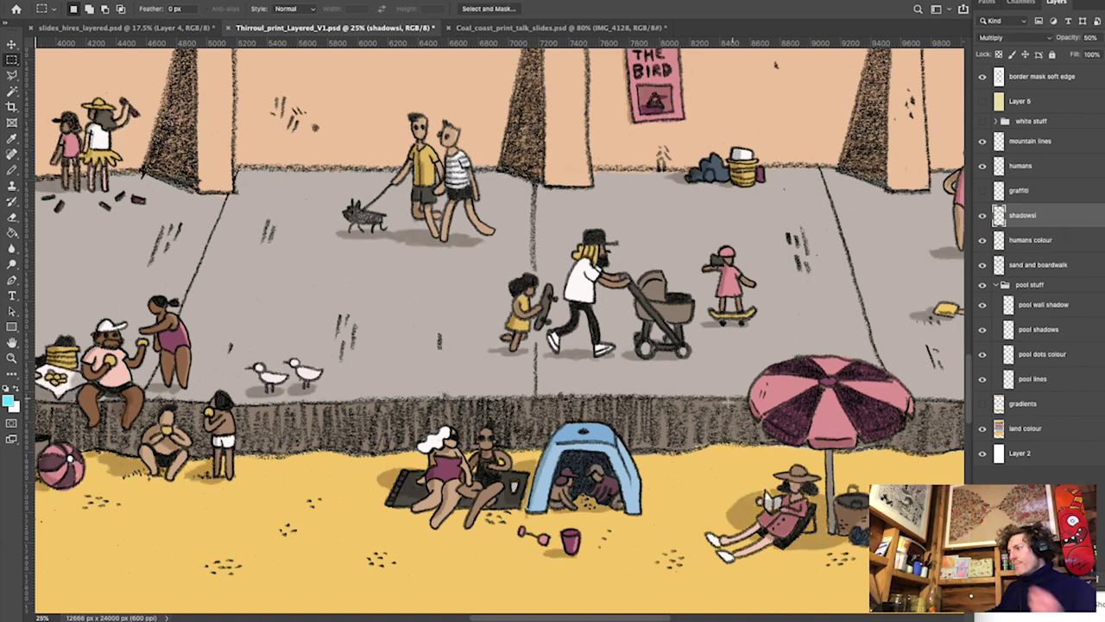
scroll(730, 328, up, 3)
scroll(729, 399, down, 4)
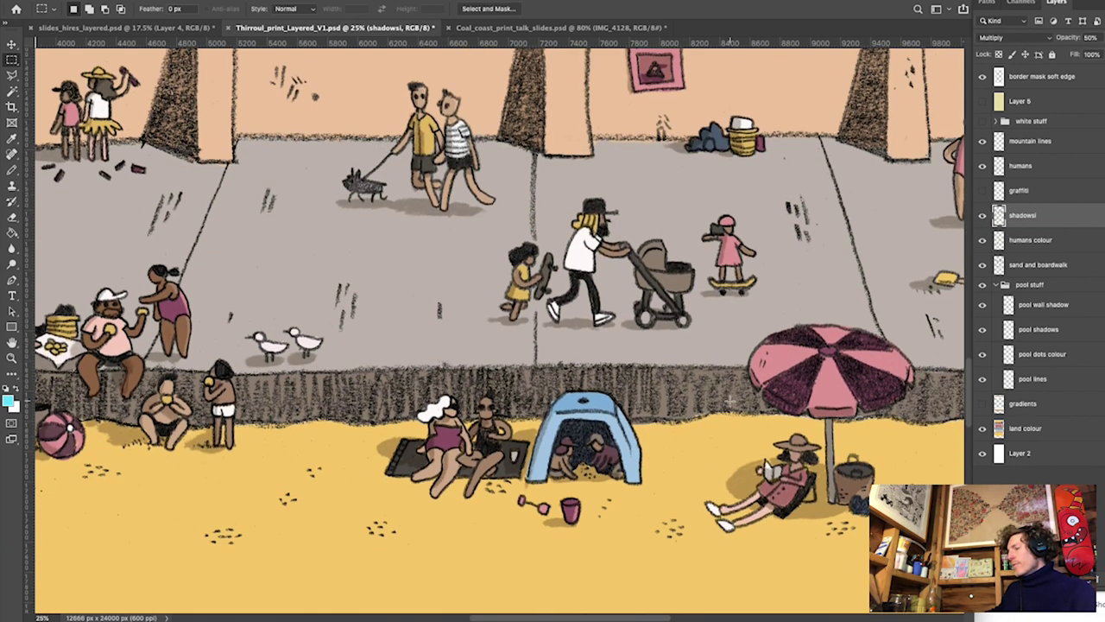
Show the white stuff group and expand it, comparing the whole print with and without its title and fence
scroll(729, 400, down, 4)
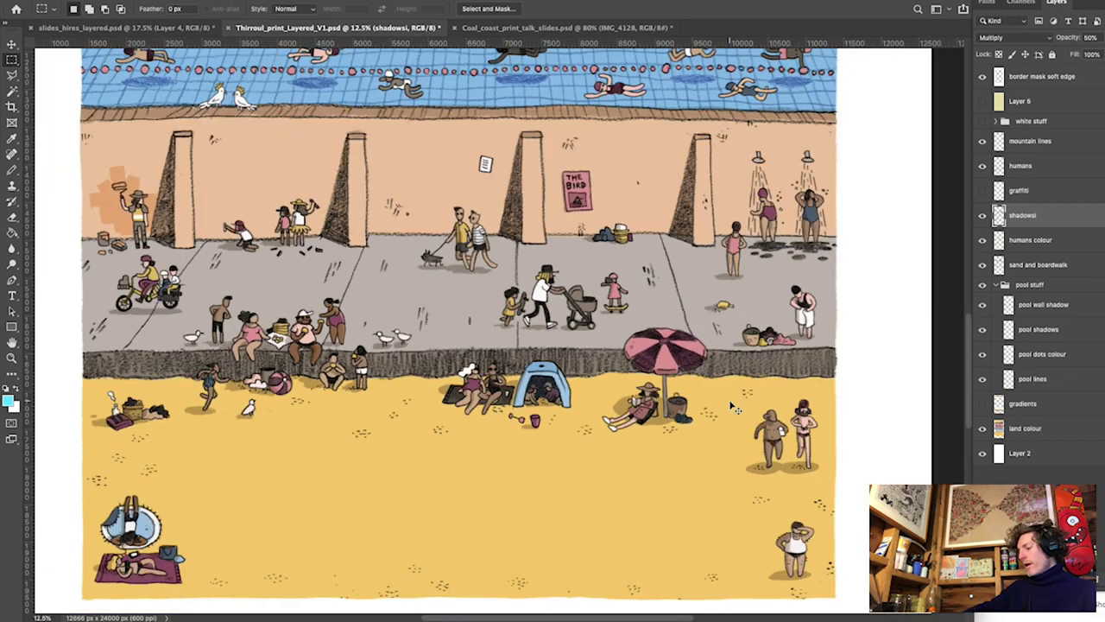
scroll(434, 557, up, 5)
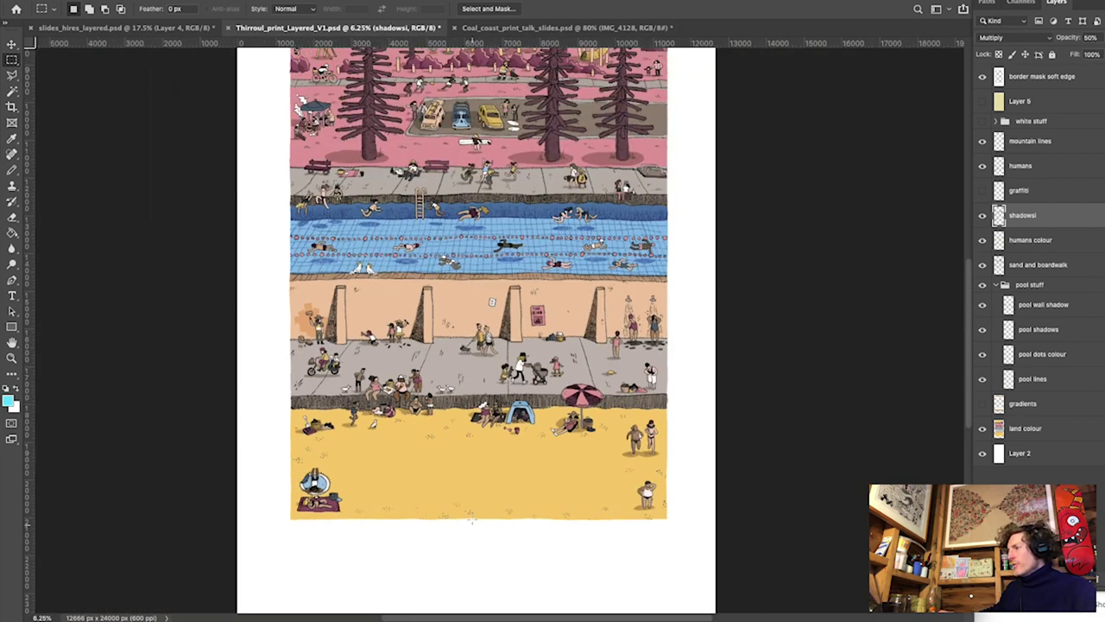
scroll(435, 542, up, 2)
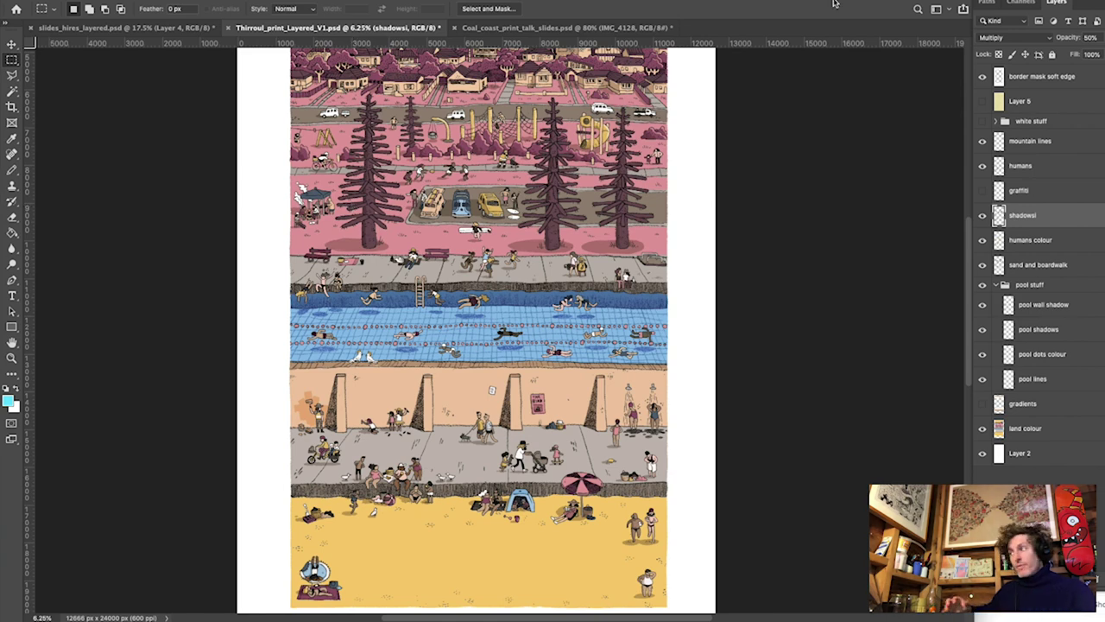
click(1001, 122)
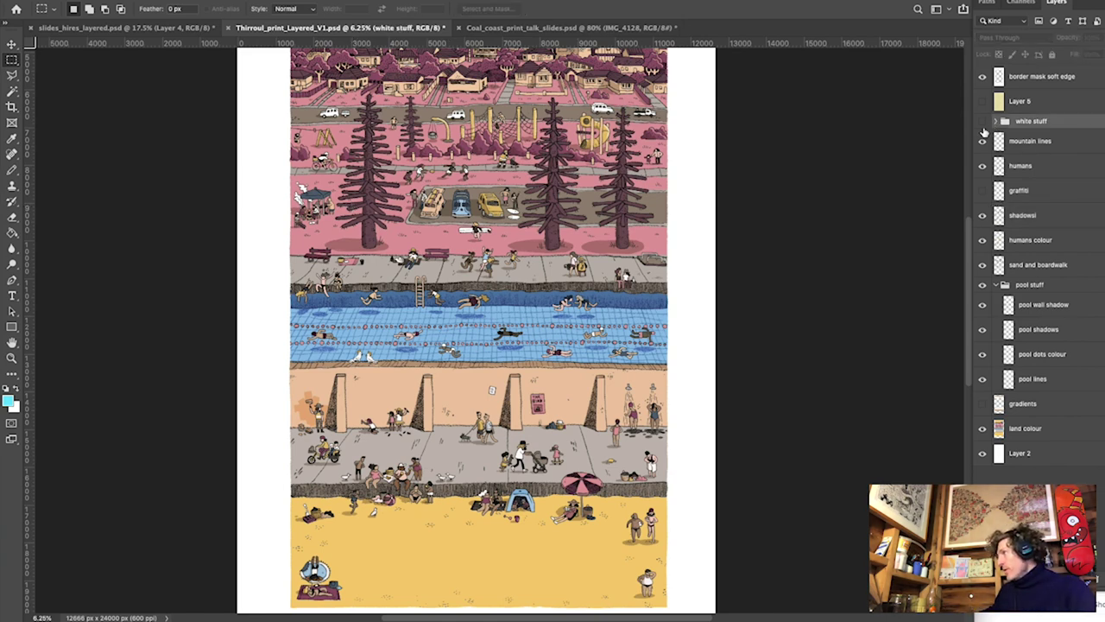
click(983, 122)
click(995, 121)
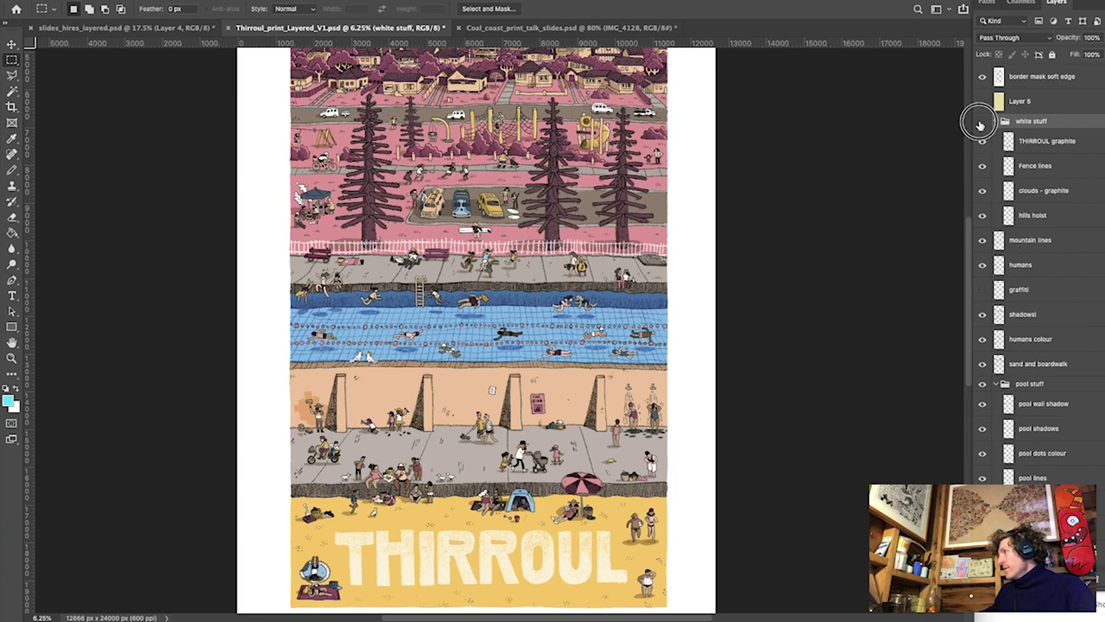
click(982, 122)
click(983, 122)
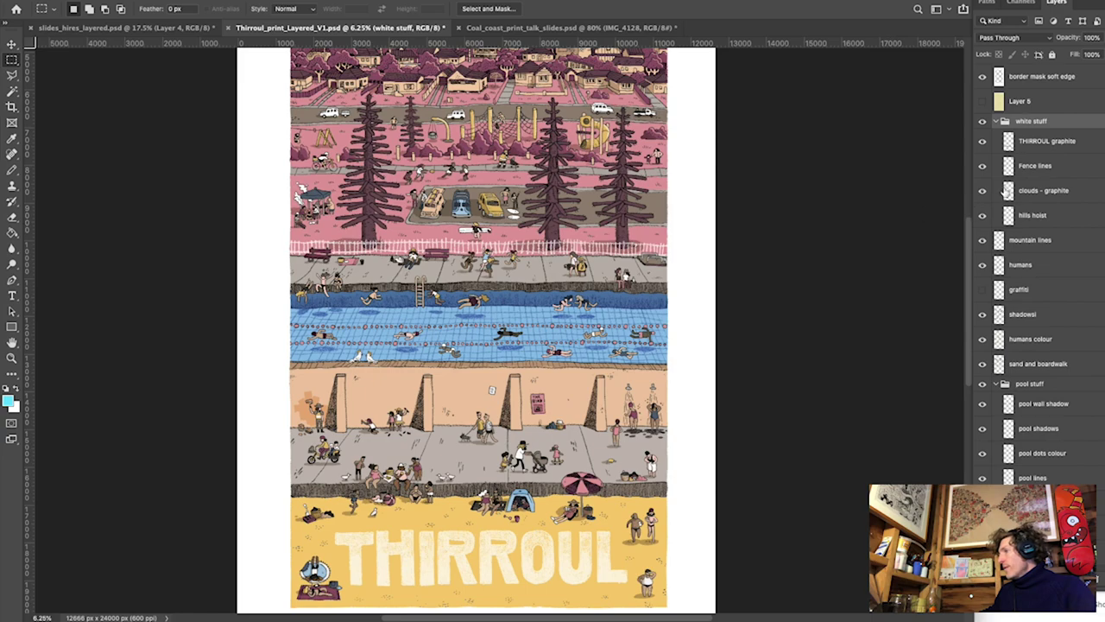
Examine the white fence below the car park up close with the Fence lines layer hidden and shown
key(z)
drag(423, 207, 518, 272)
key(m)
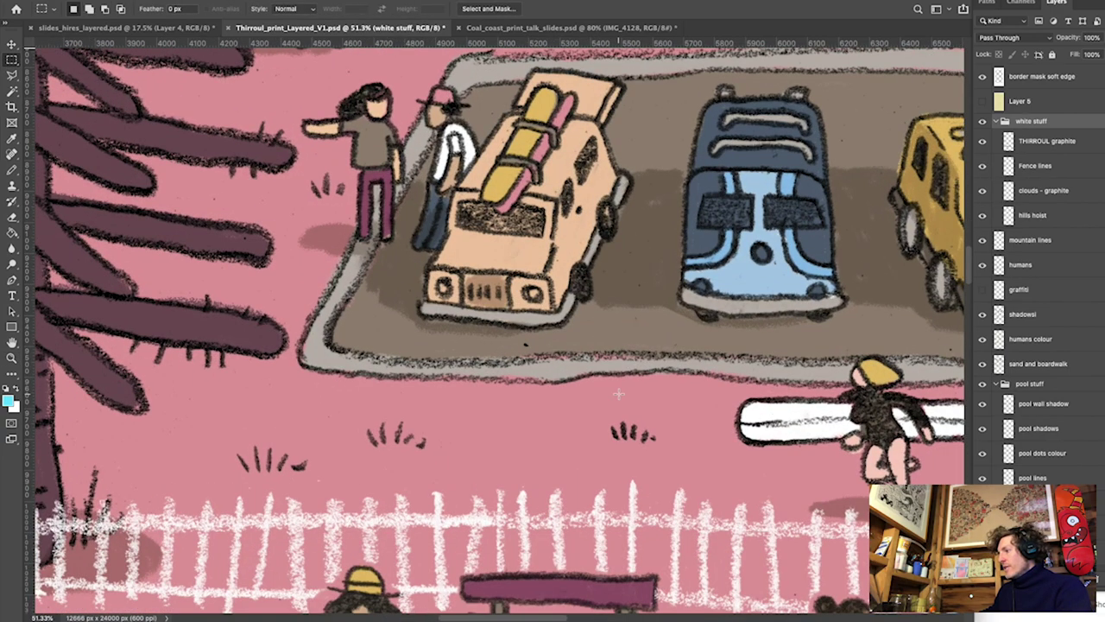
key(ctrl+minus)
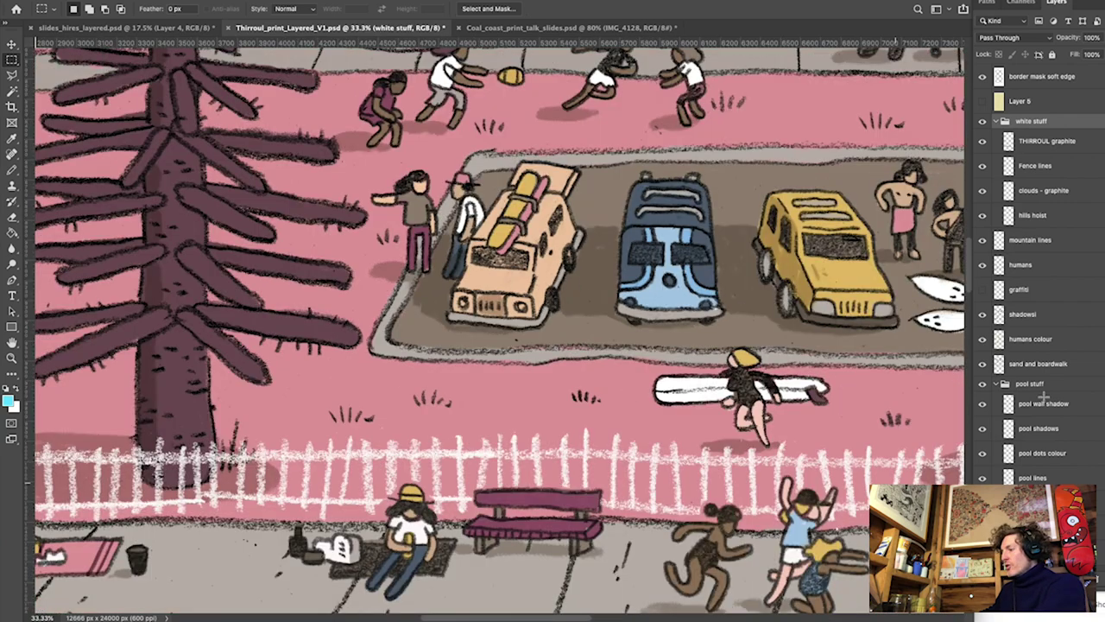
click(981, 166)
click(982, 166)
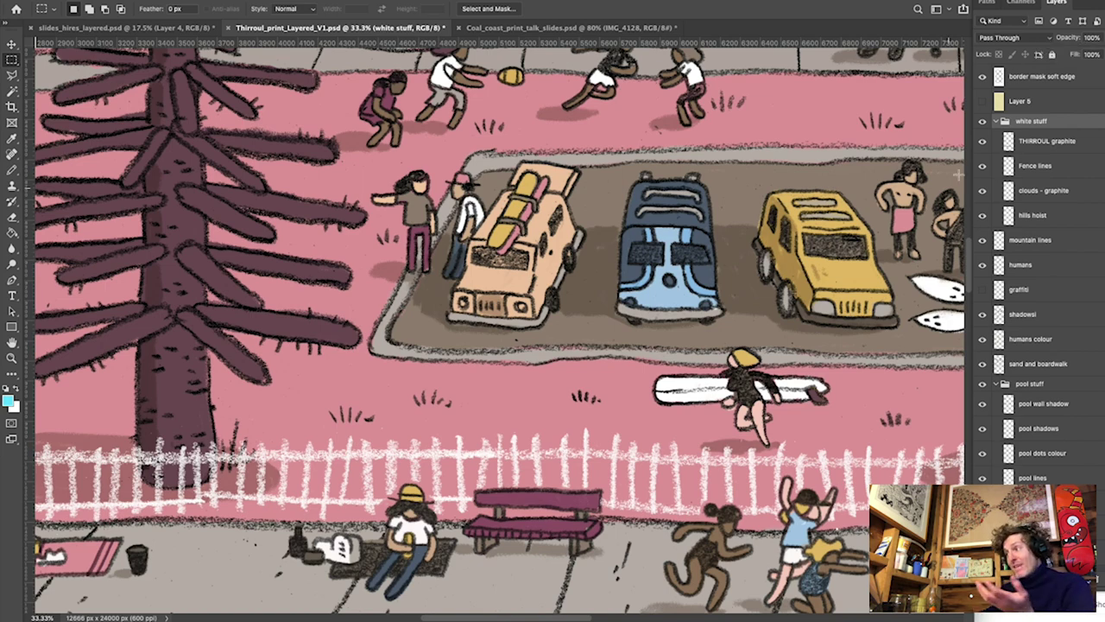
Compare the title lettering on the sand with the THIRROUL graphite layer hidden and shown
key(ctrl+minus)
key(ctrl+minus)
key(ctrl+minus)
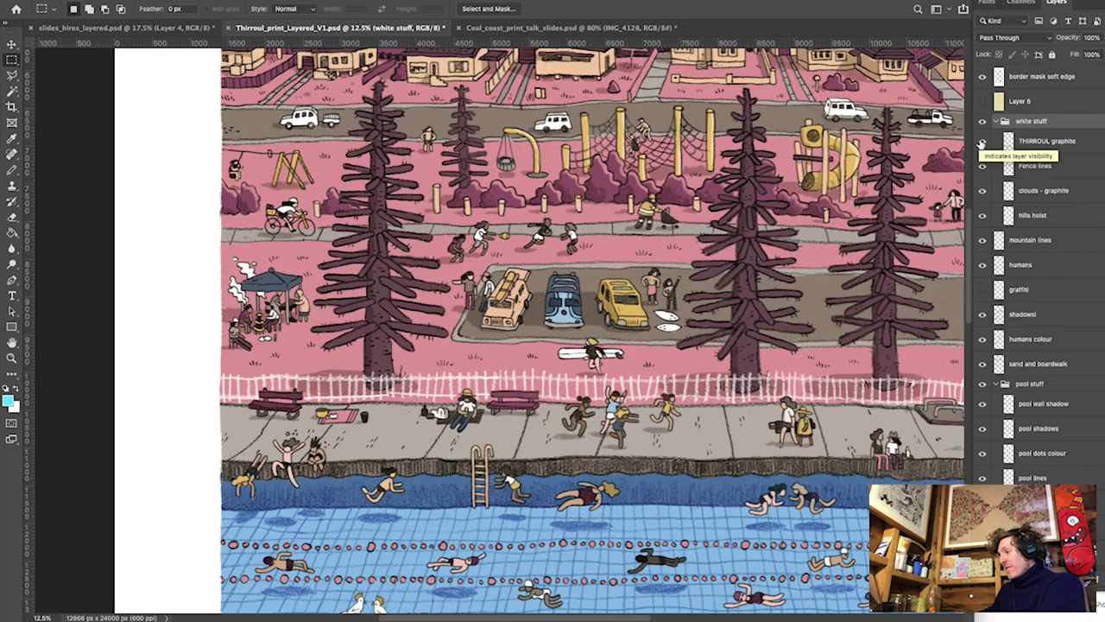
scroll(593, 331, down, 5)
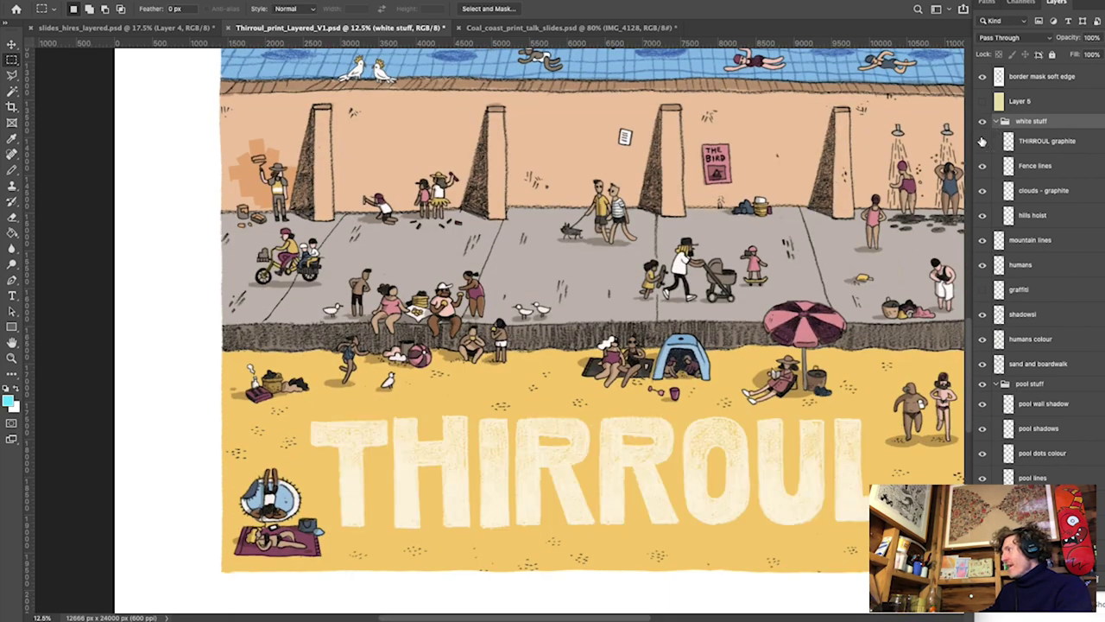
click(981, 140)
click(982, 141)
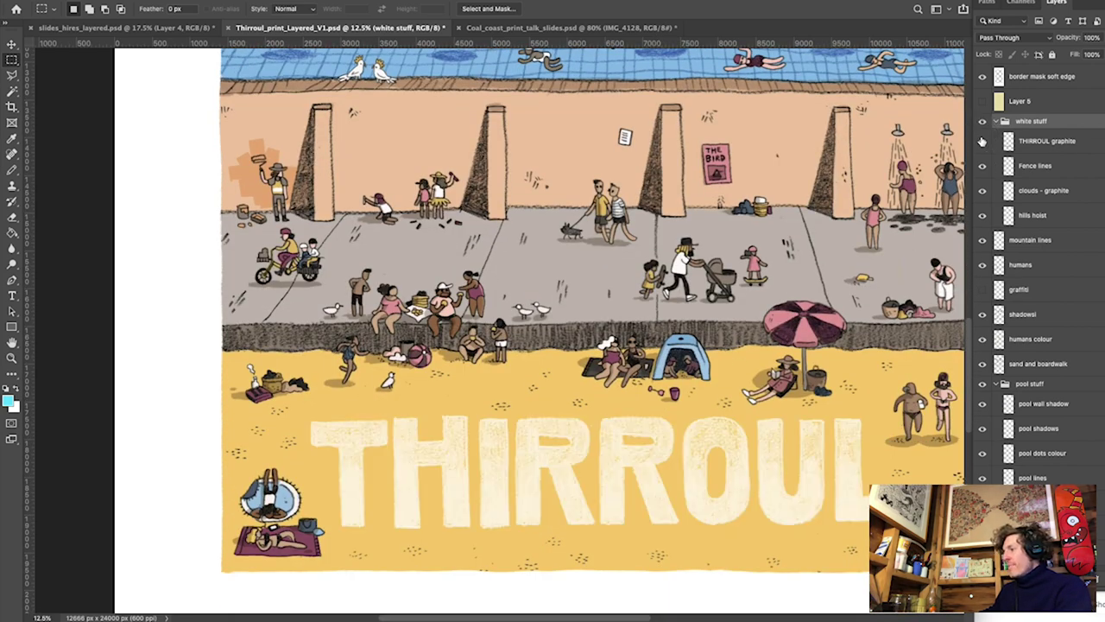
Compare the sky above the mountains with the clouds - graphite layer hidden and shown
scroll(760, 384, up, 6)
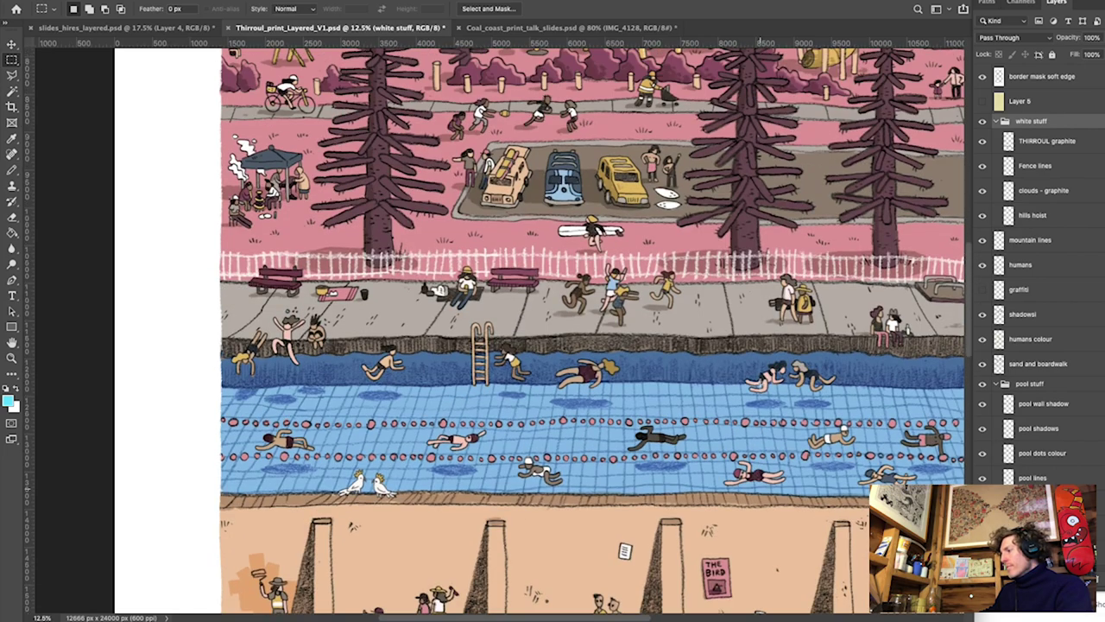
scroll(596, 331, up, 7)
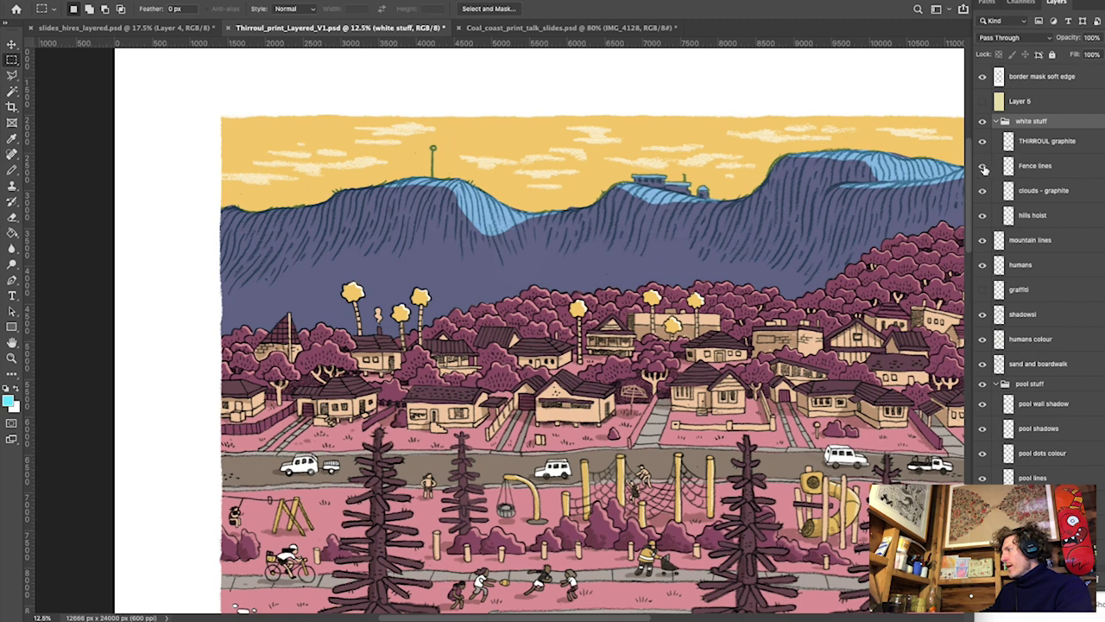
click(982, 191)
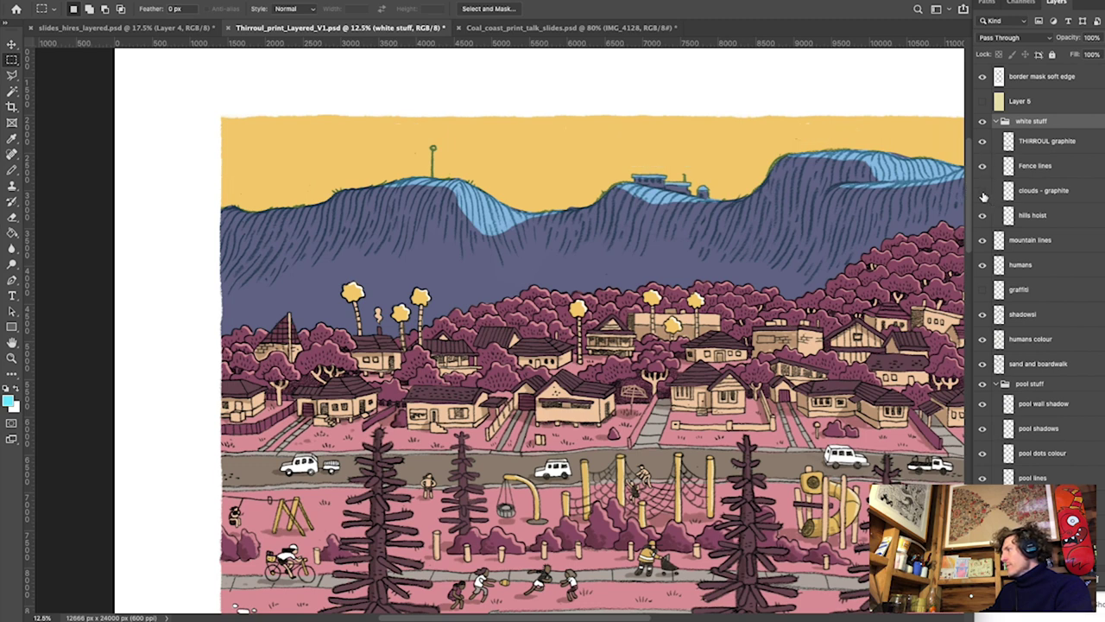
click(982, 190)
click(982, 191)
click(982, 192)
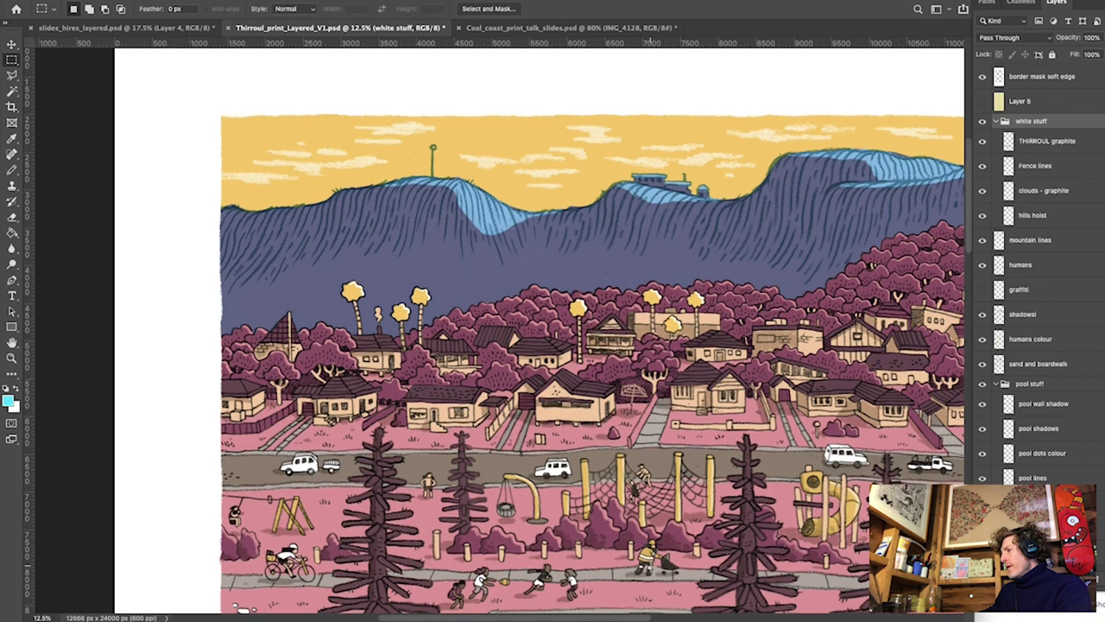
Examine the clothesline among the houses up close, toggling the hills hoist layer and the white stuff group
scroll(653, 568, down, 4)
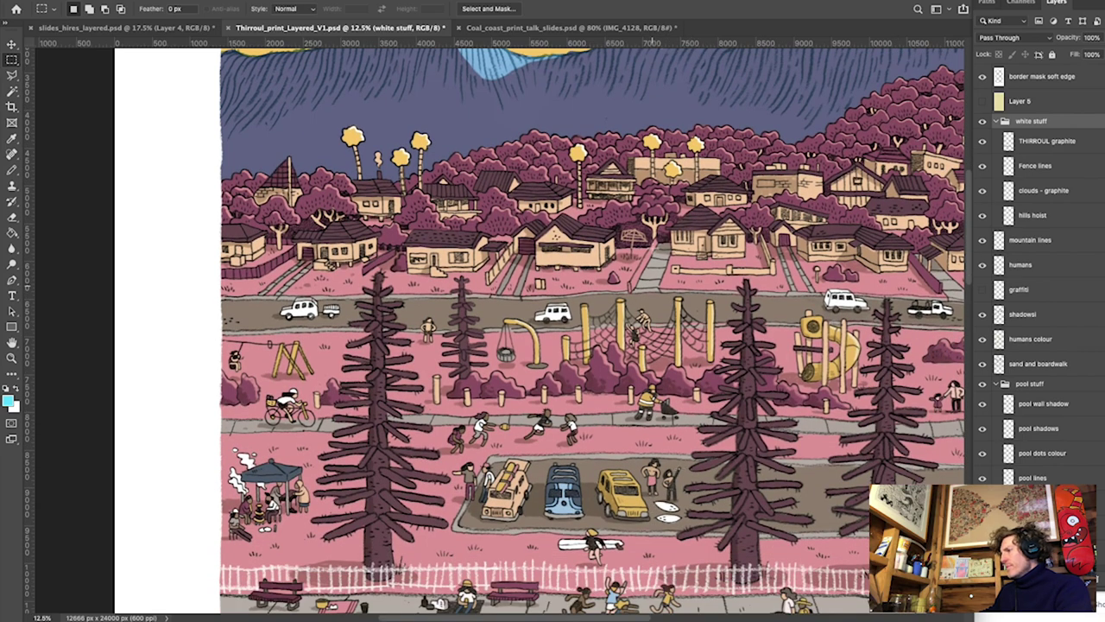
key(z)
drag(617, 200, 682, 200)
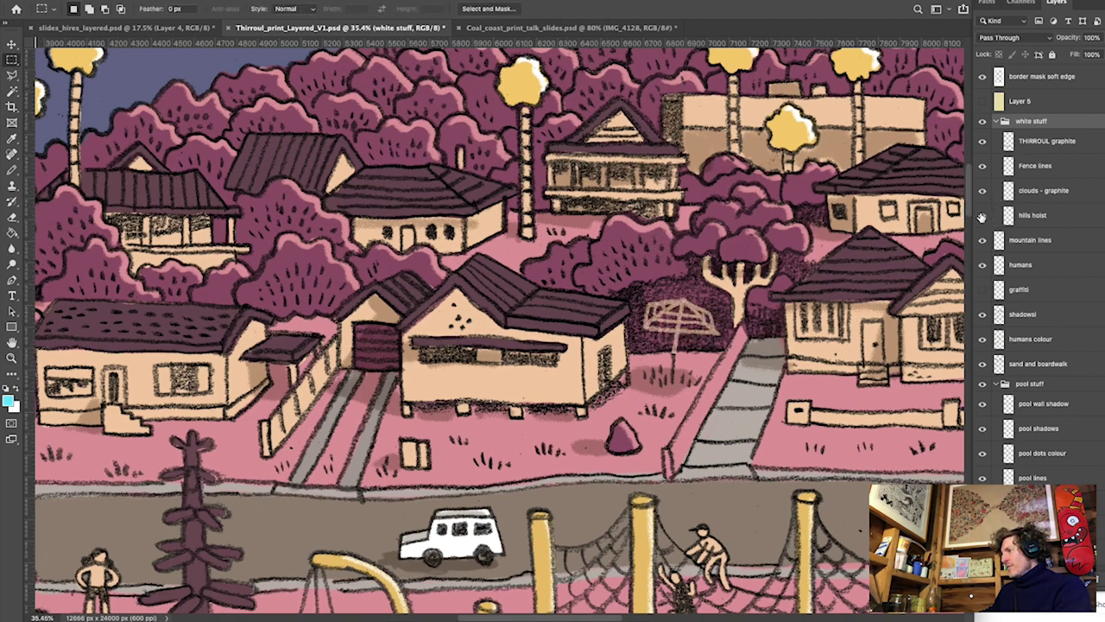
click(980, 216)
click(981, 216)
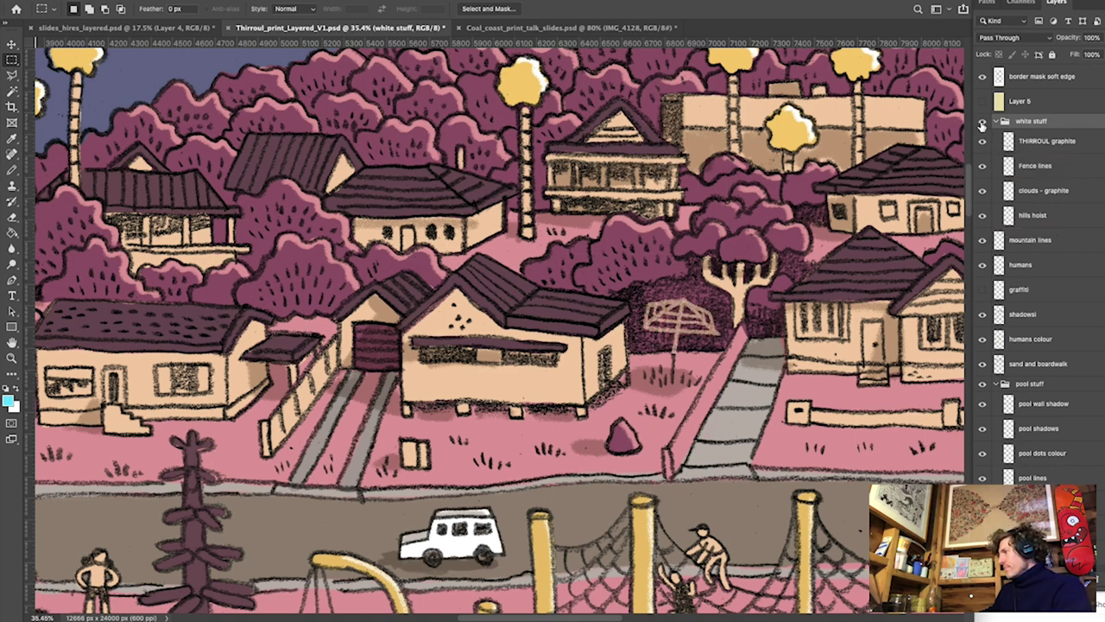
click(982, 123)
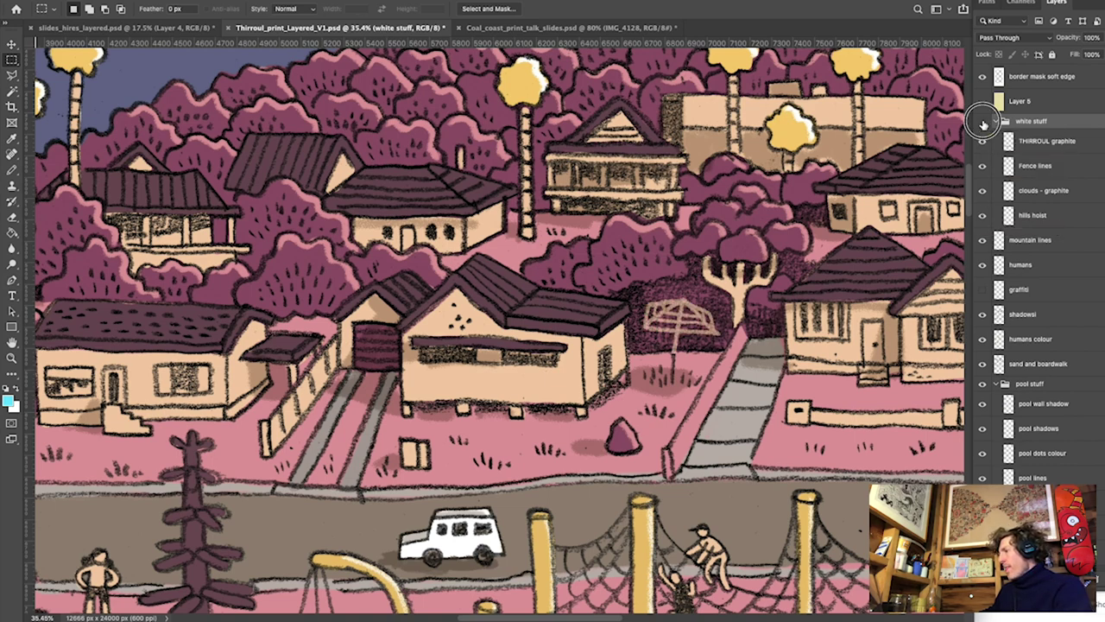
click(983, 122)
click(983, 123)
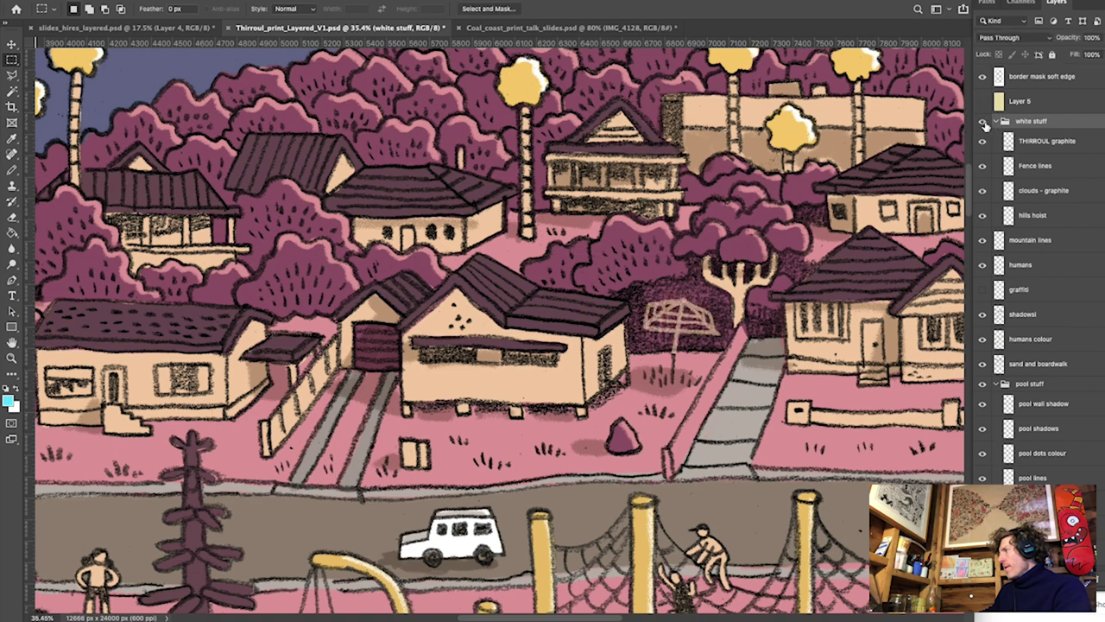
Show the graffiti layer on the whole print and examine the sand around the title up close
key(ctrl+0)
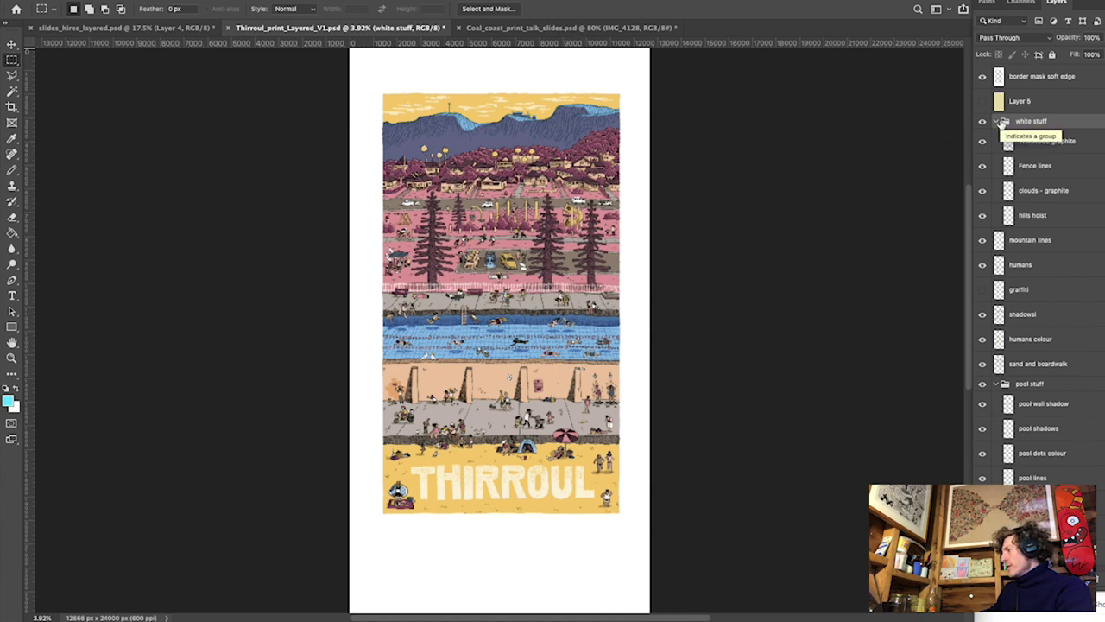
click(981, 290)
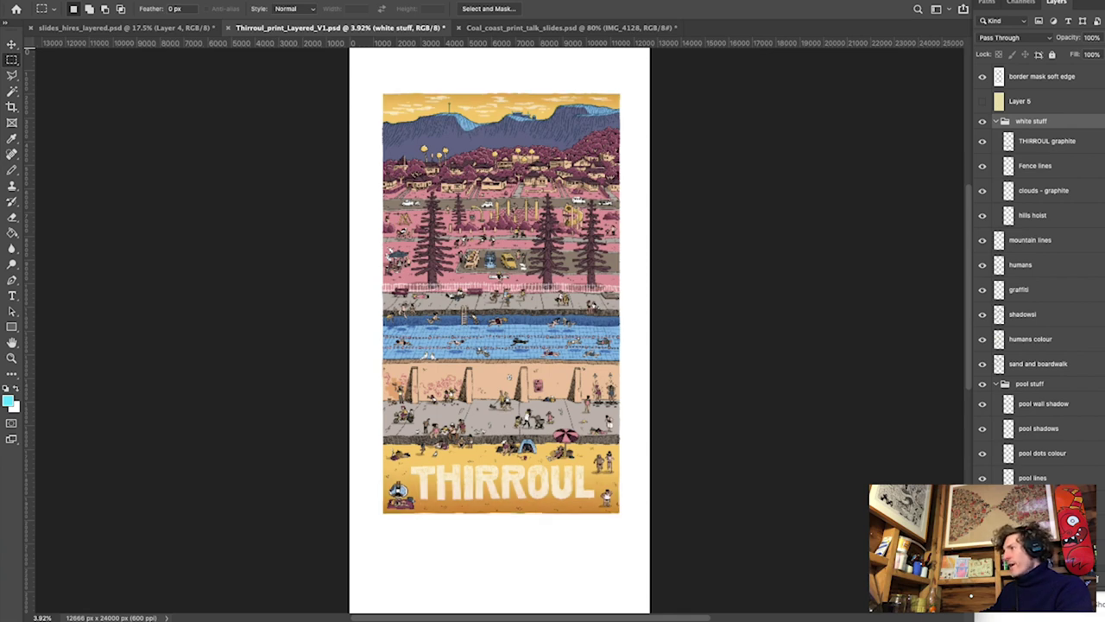
key(z)
drag(391, 408, 273, 143)
key(ctrl+r)
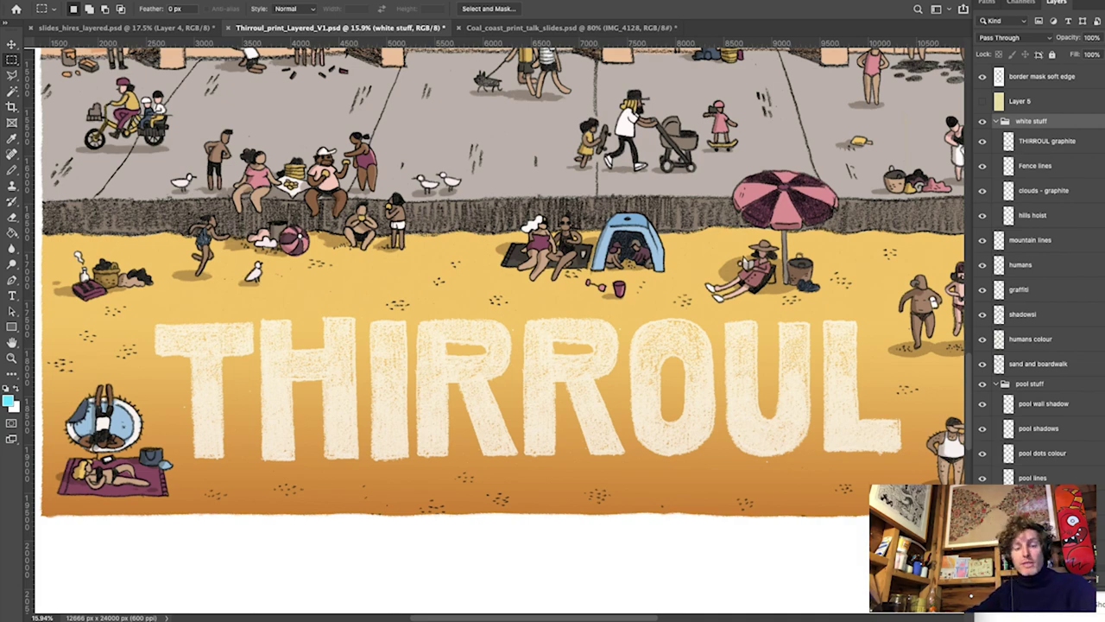
Hide the white stuff group and all the artwork layers below it, from mountain lines down through the pool stuff group
key(ctrl+minus)
key(ctrl+minus)
key(ctrl+minus)
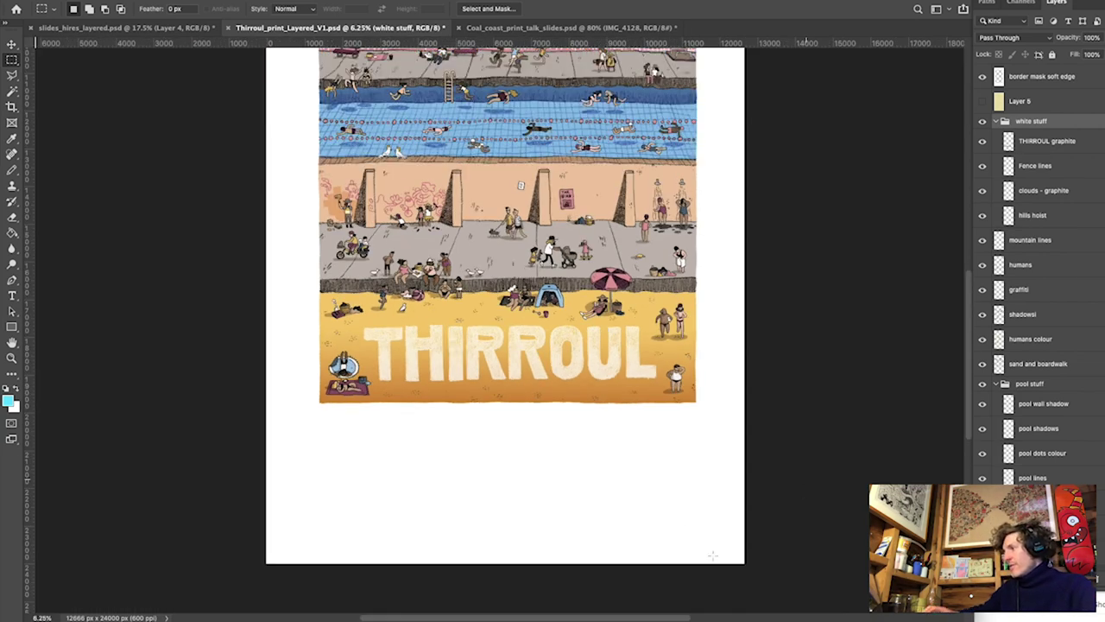
scroll(507, 328, up, 10)
scroll(508, 328, up, 5)
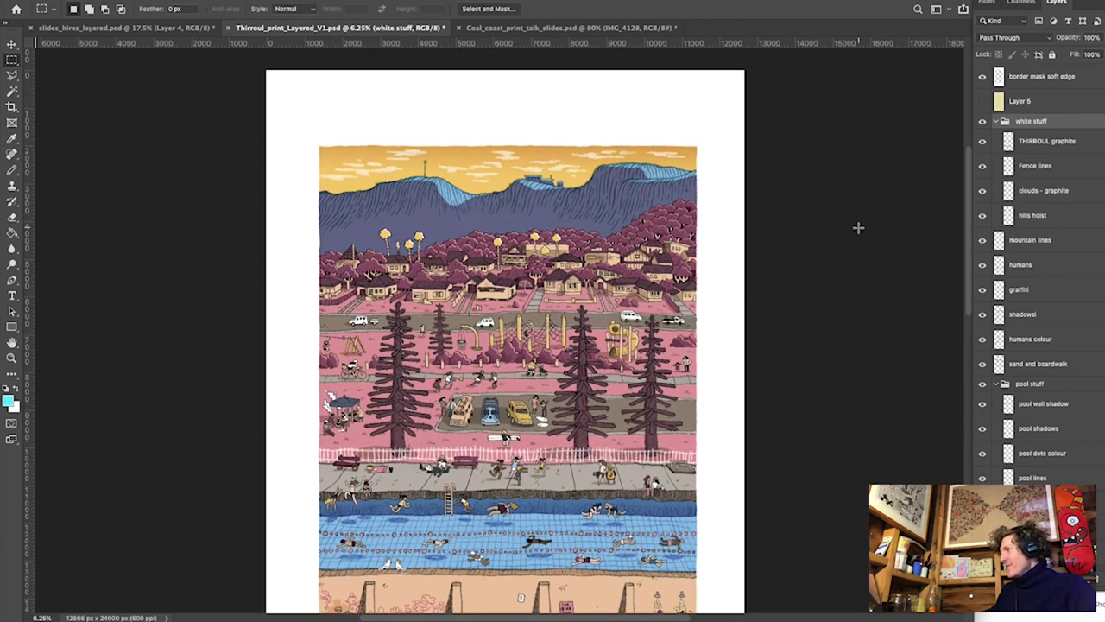
scroll(533, 416, down, 3)
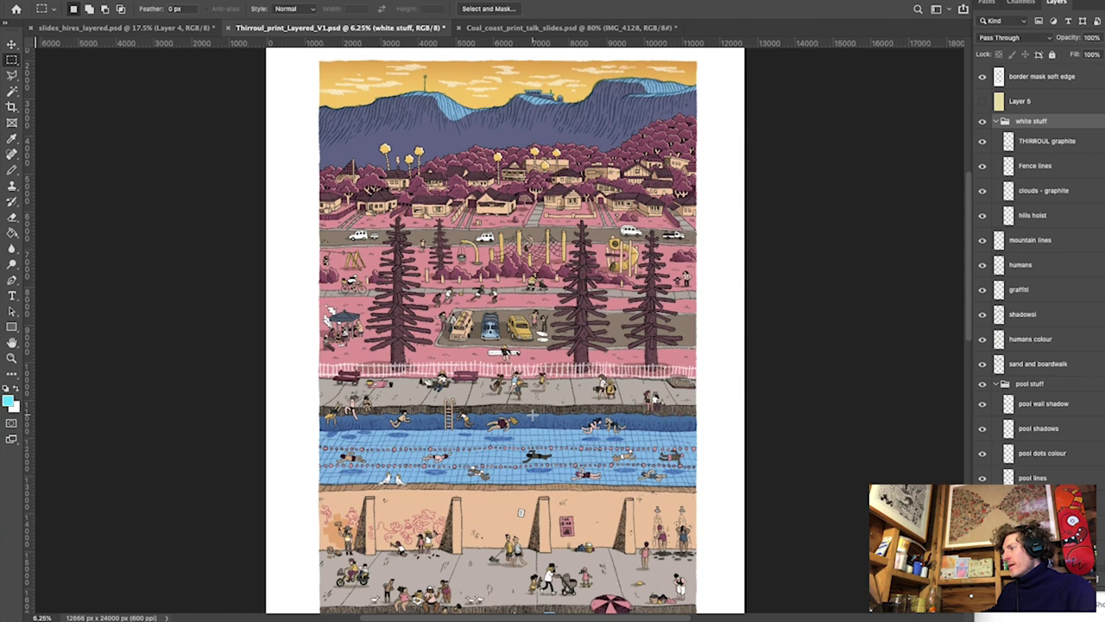
scroll(534, 416, up, 1)
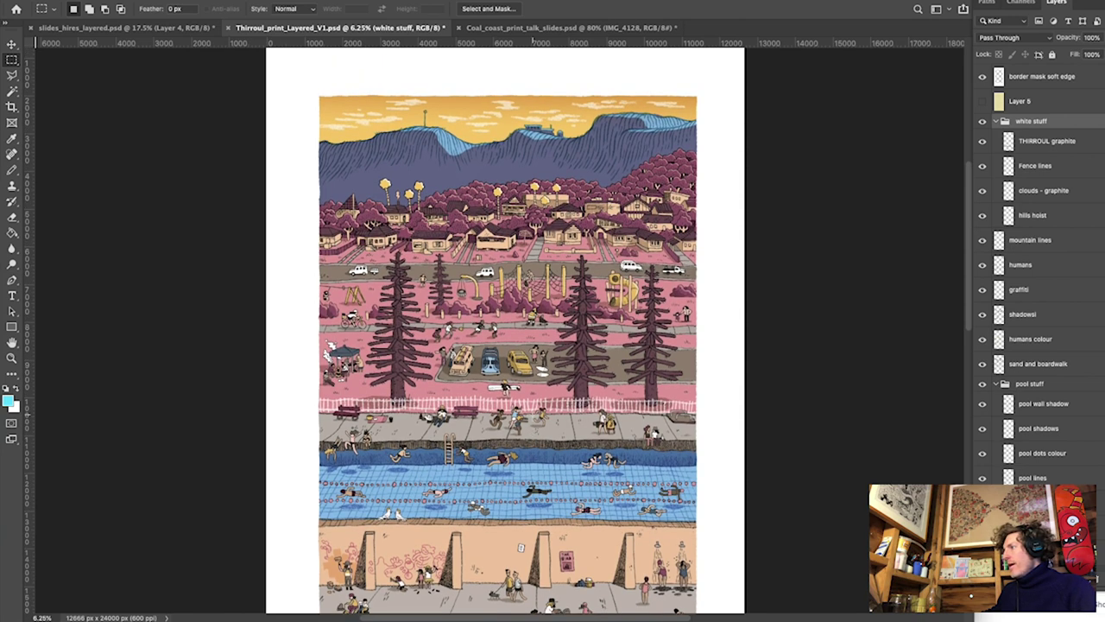
click(982, 122)
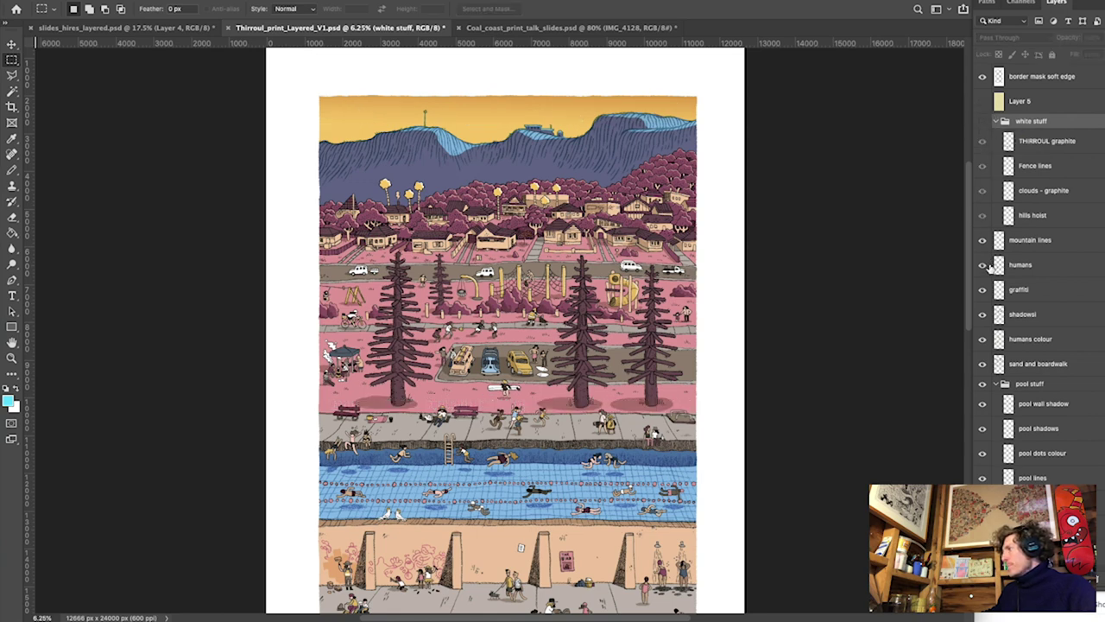
drag(984, 242, 981, 411)
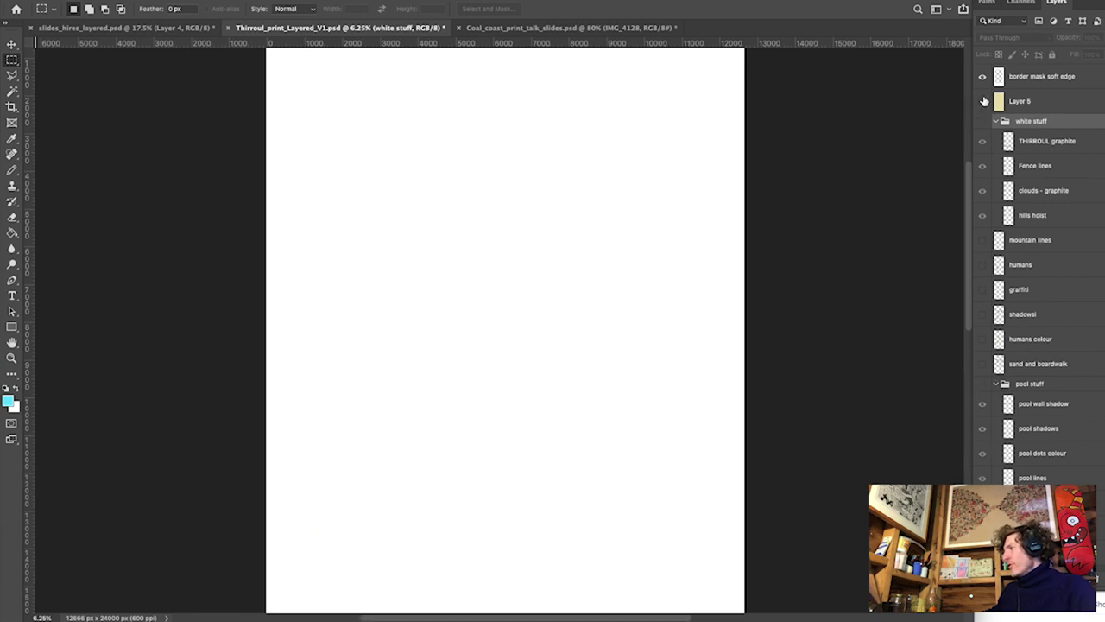
Show Layer 5 above the hidden artwork, compare it off and on, and examine its paper texture up close
click(984, 102)
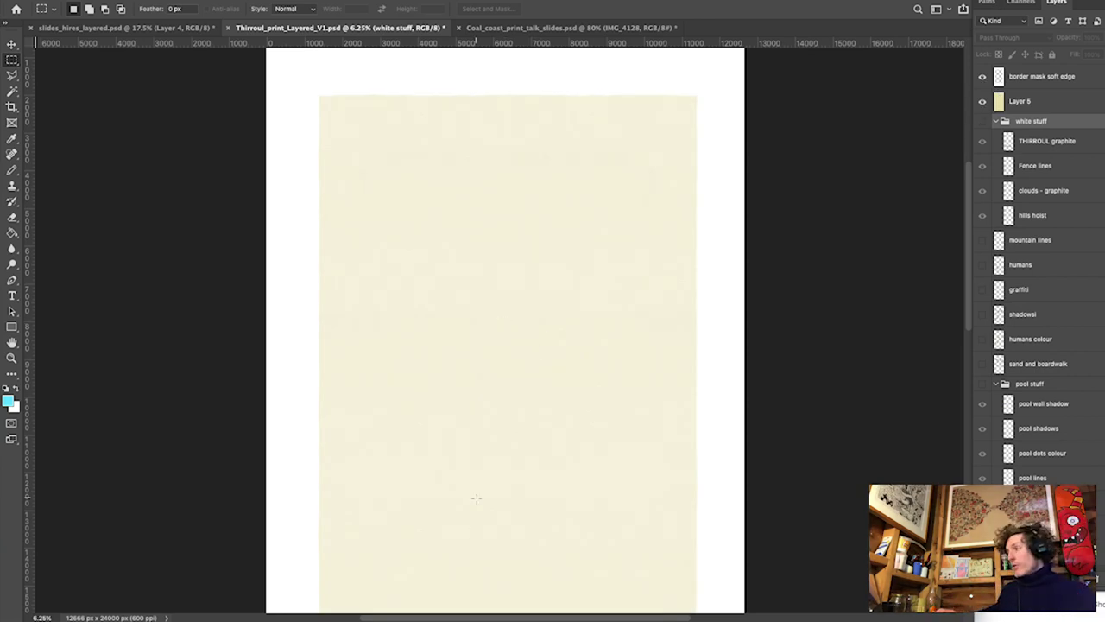
scroll(504, 345, down, 2)
click(982, 102)
click(982, 102)
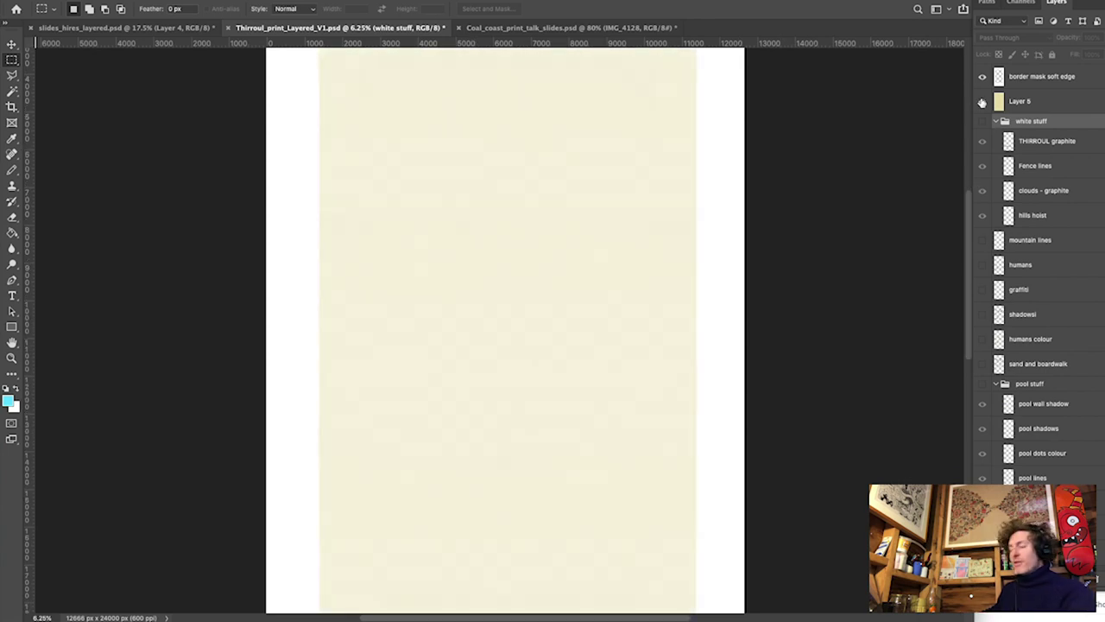
key(z)
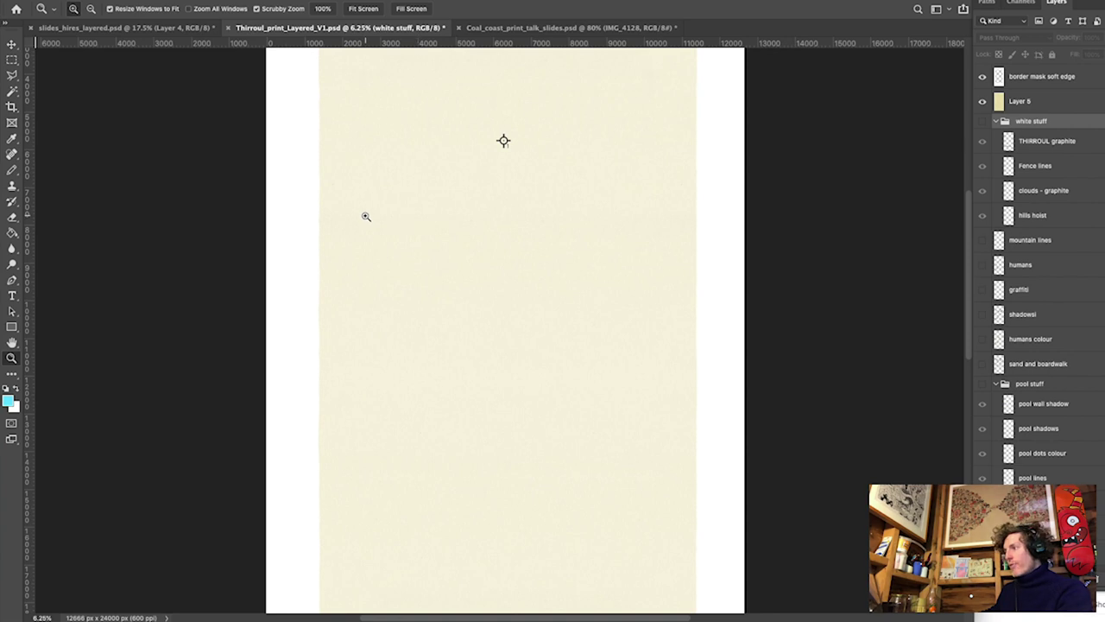
drag(365, 211, 558, 312)
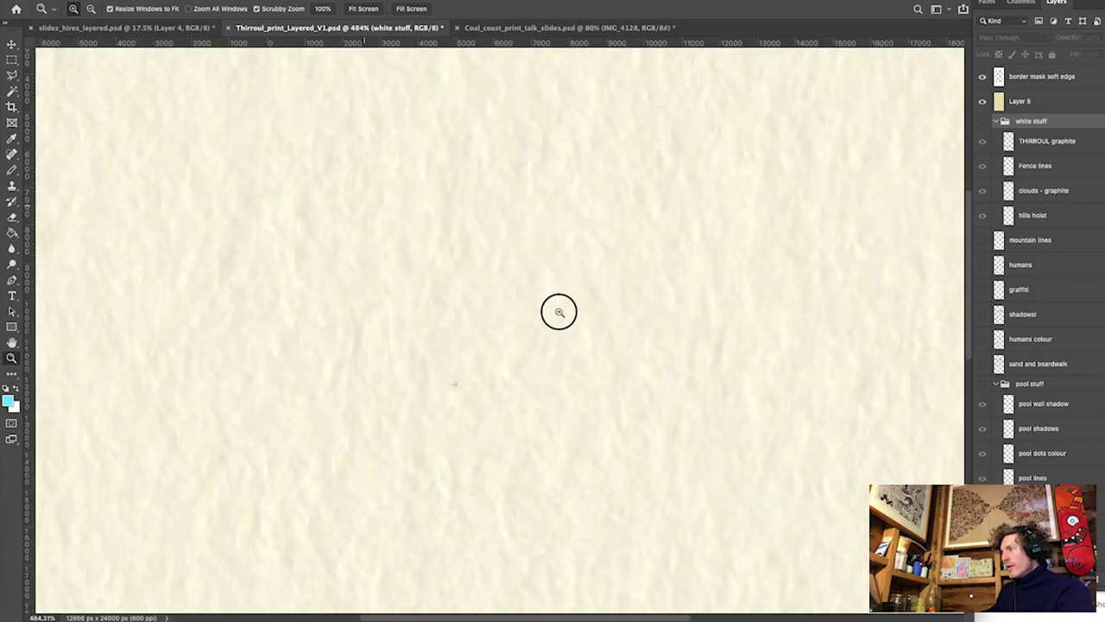
Preview Layer 5's paper grain using a Brightness/Contrast adjustment with brightness -114 and contrast 100, and cancel the adjustment
click(1026, 102)
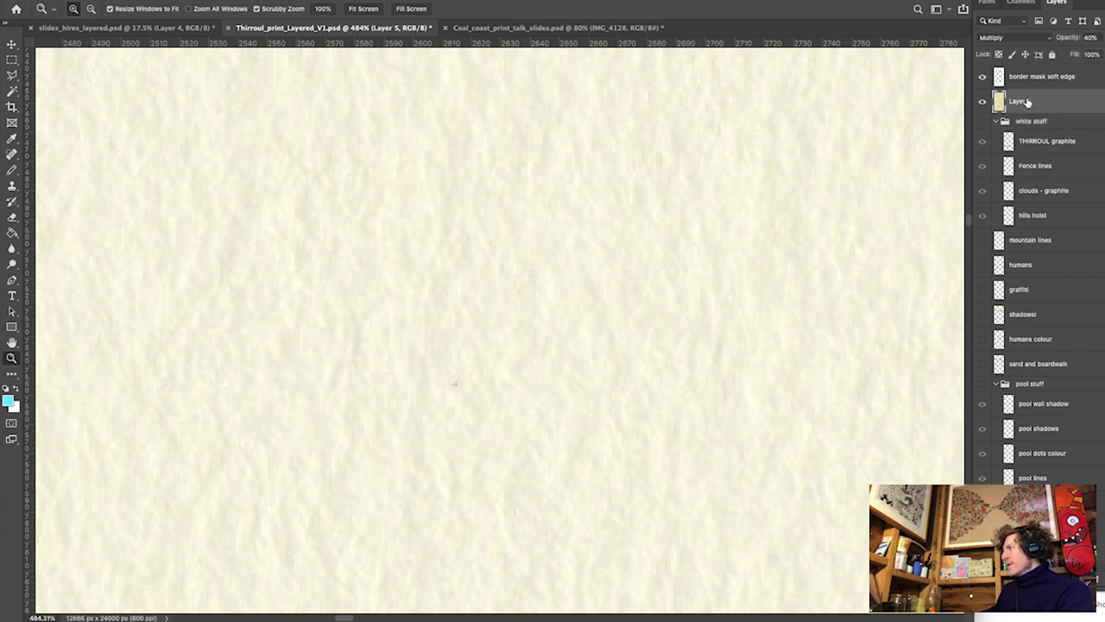
click(147, 0)
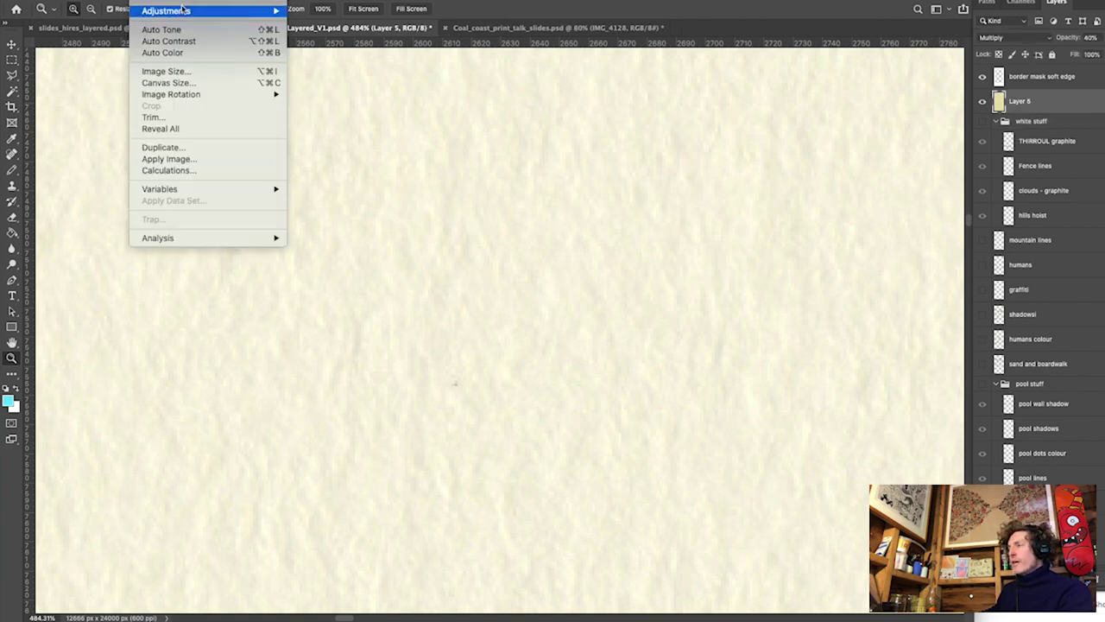
mouse_move(178, 12)
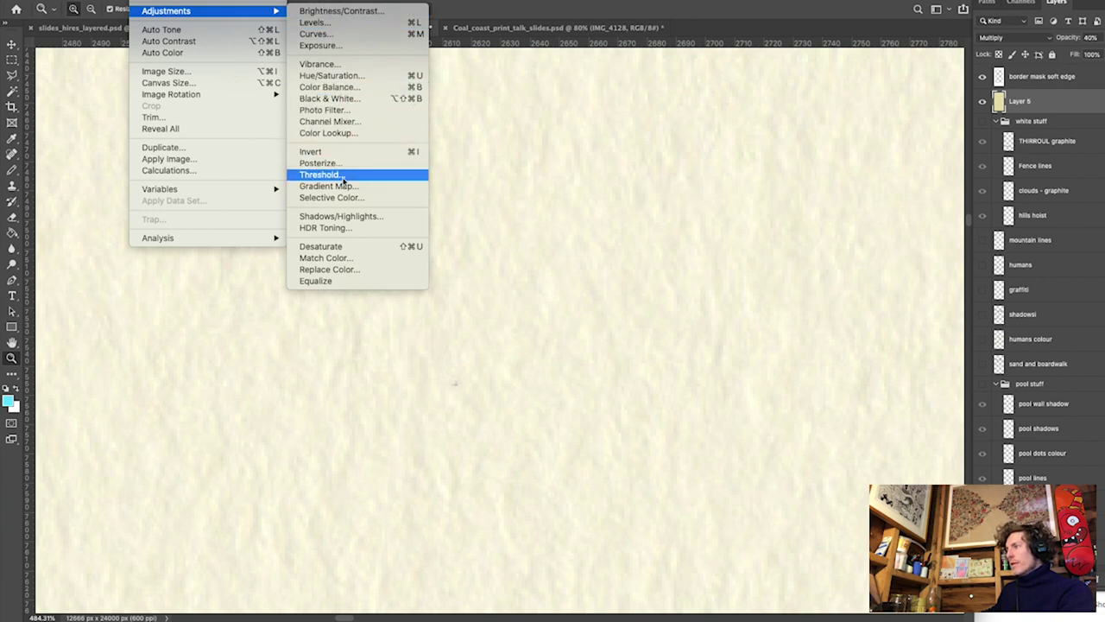
click(348, 12)
drag(635, 149, 604, 118)
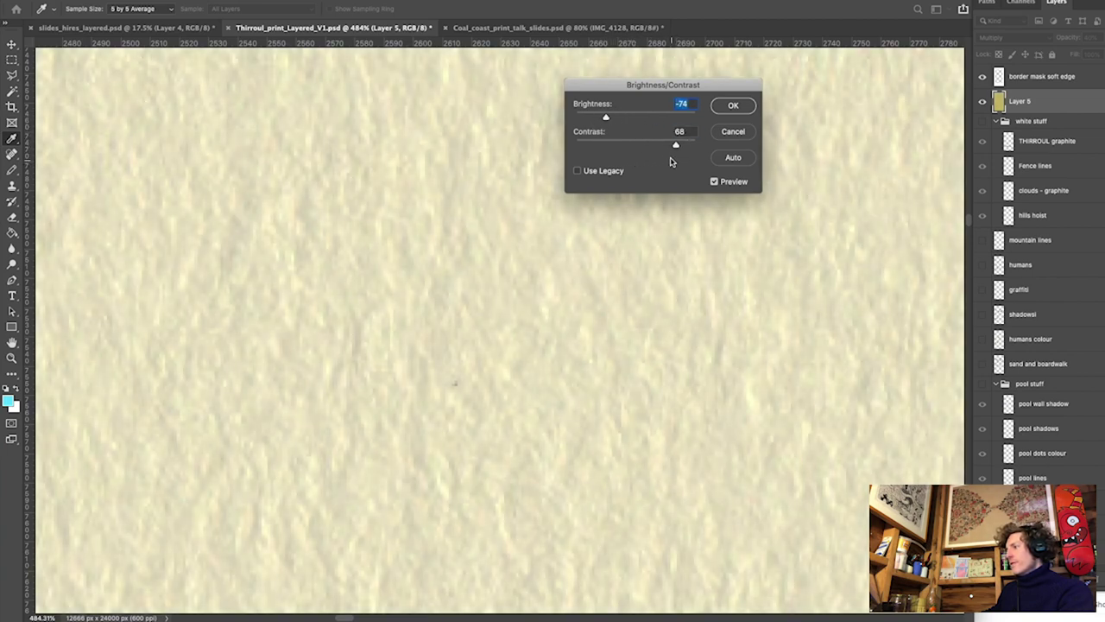
drag(675, 143, 696, 144)
drag(606, 116, 590, 117)
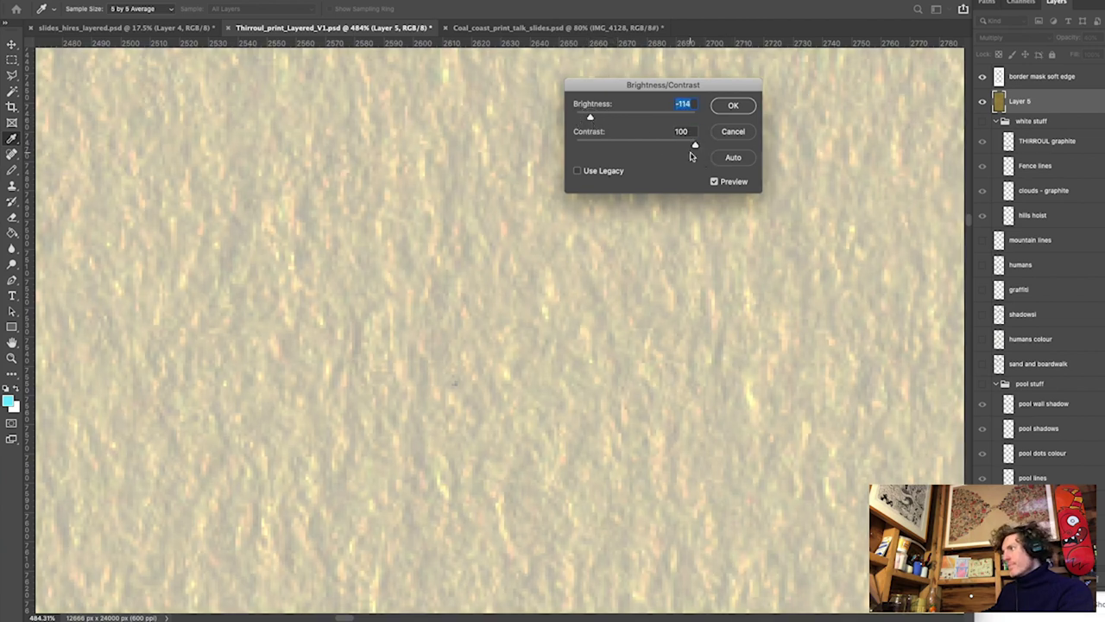
mouse_move(696, 144)
mouse_down()
mouse_move(679, 143)
mouse_move(693, 143)
mouse_up()
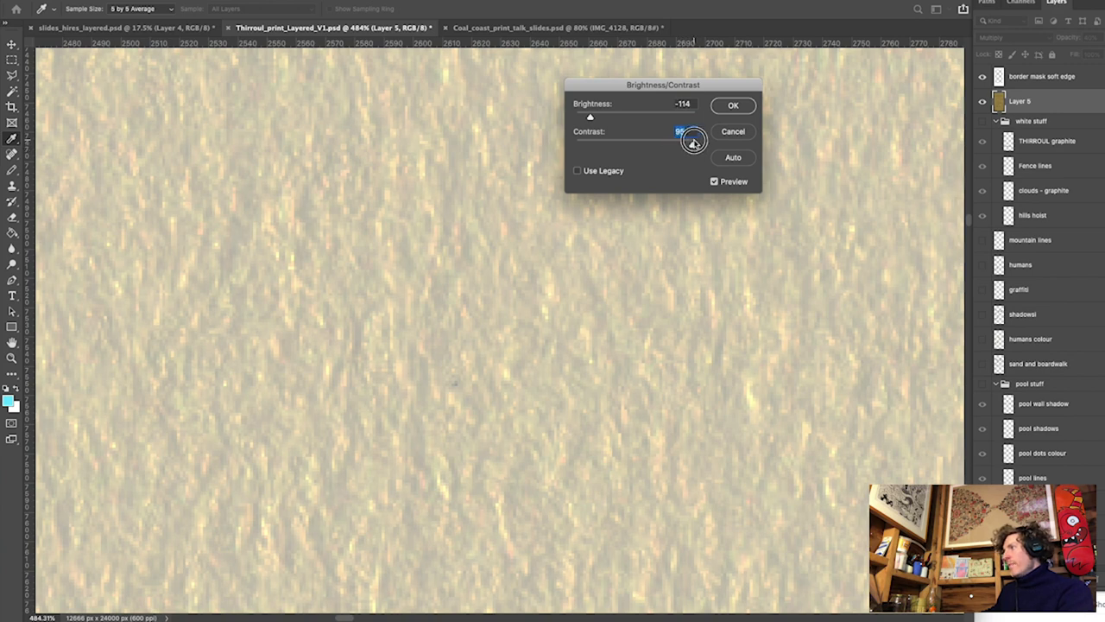
click(733, 132)
key(z)
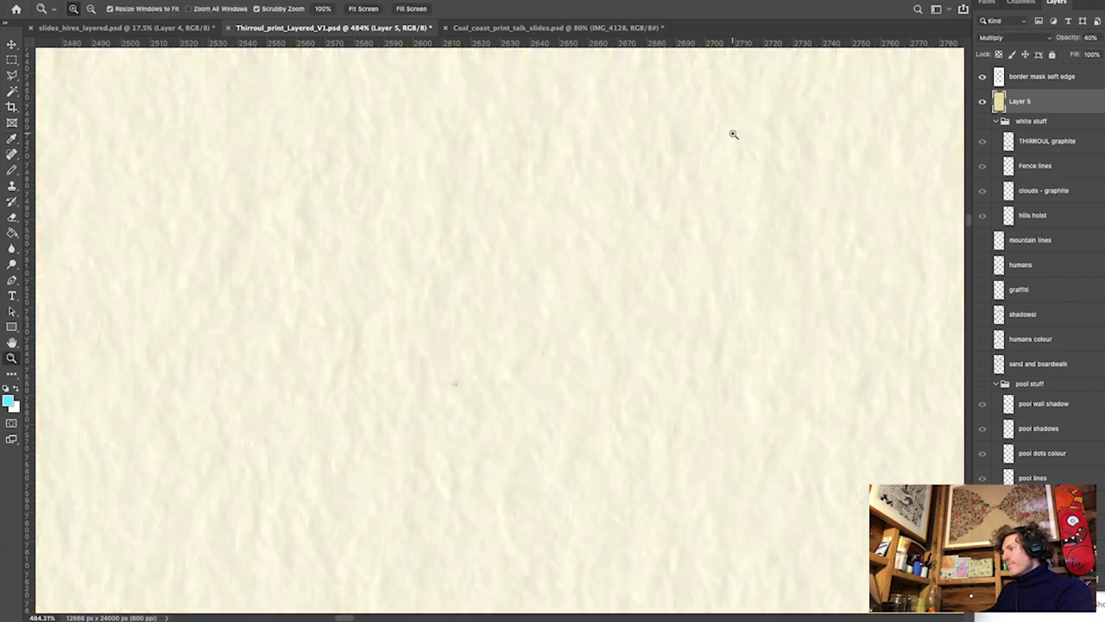
Examine the Layer 5 paper texture at decreasing magnification until its full width and torn-edge border can be viewed
key(ctrl+minus)
key(ctrl+minus)
key(ctrl+minus)
key(ctrl+minus)
key(ctrl+minus)
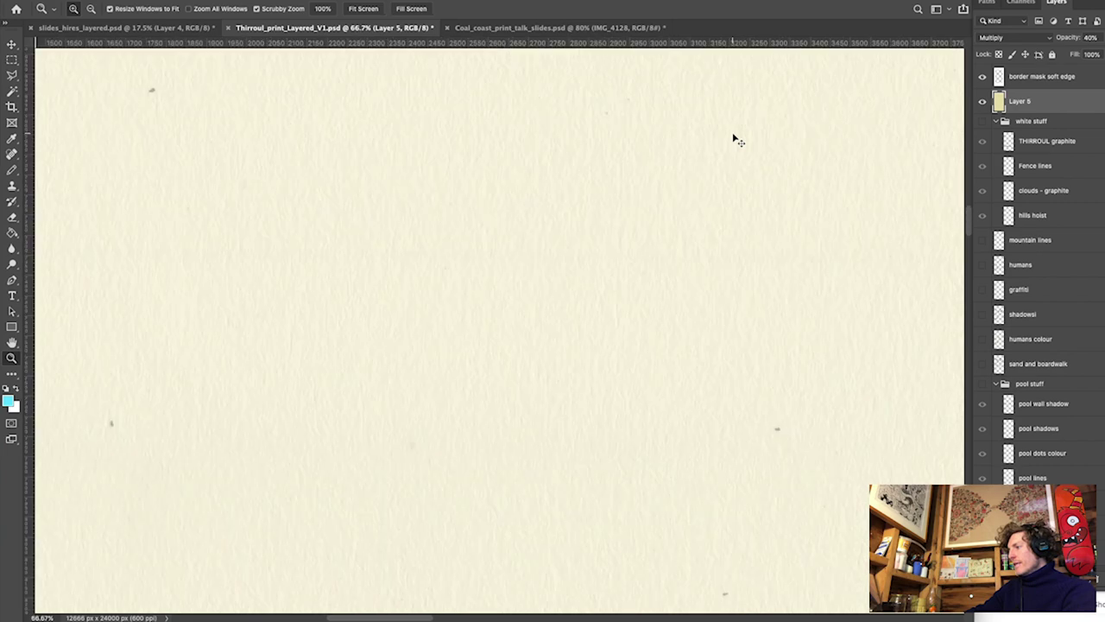
key(ctrl+minus)
key(ctrl+minus)
key(ctrl+minus)
key(ctrl+minus)
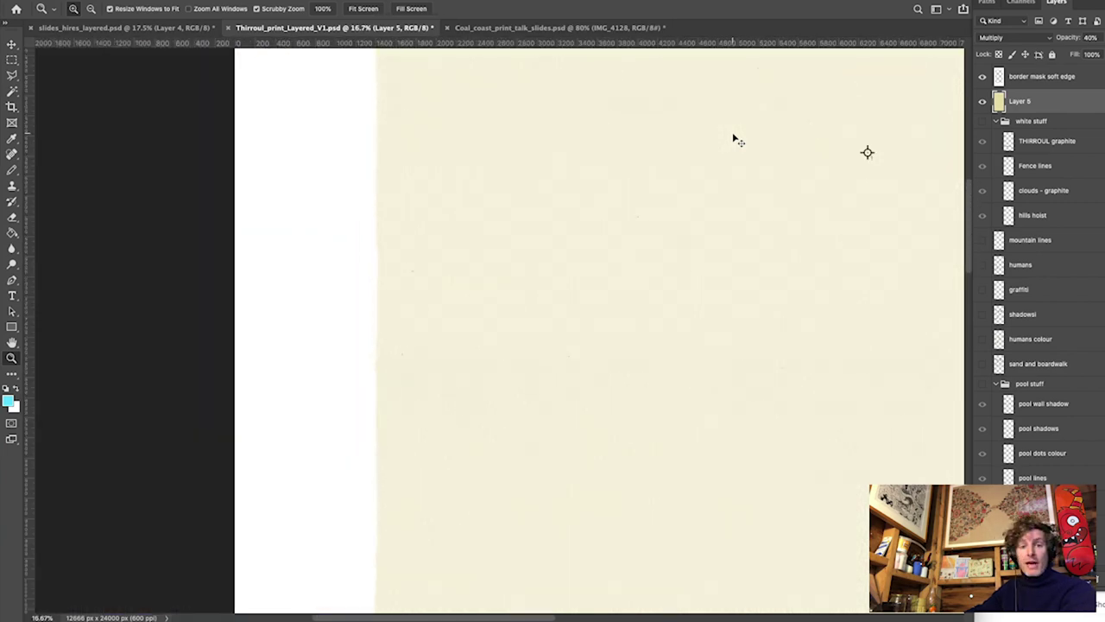
key(ctrl+minus)
key(ctrl+minus)
key(ctrl+minus)
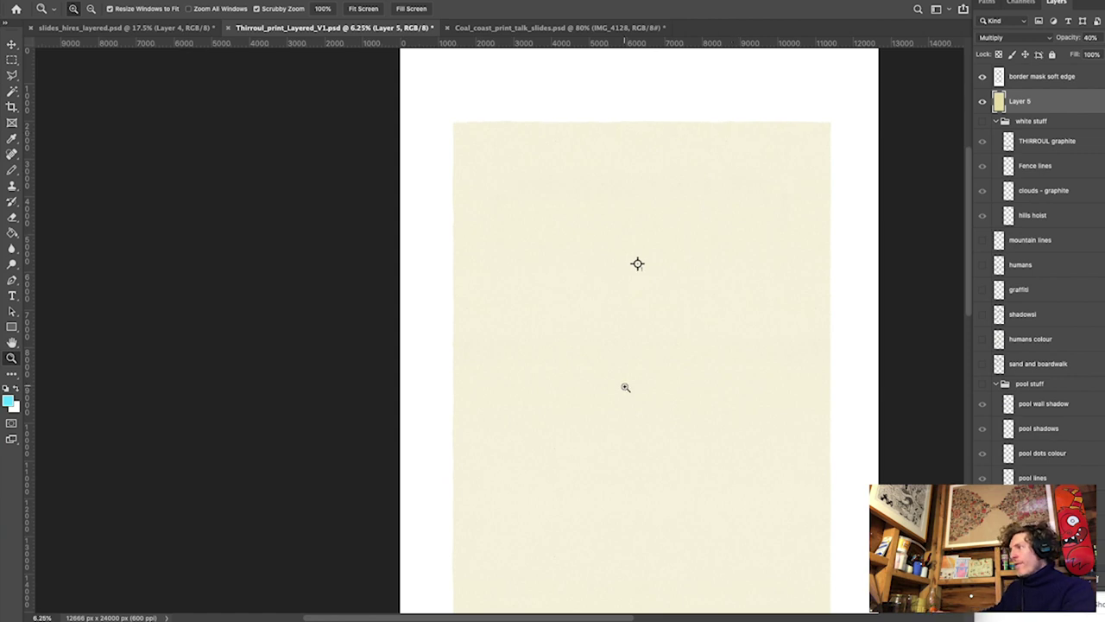
Hide the Layer 5 paper texture after viewing its lower area and the whole textured sheet
scroll(625, 387, down, 2)
scroll(625, 387, down, 3)
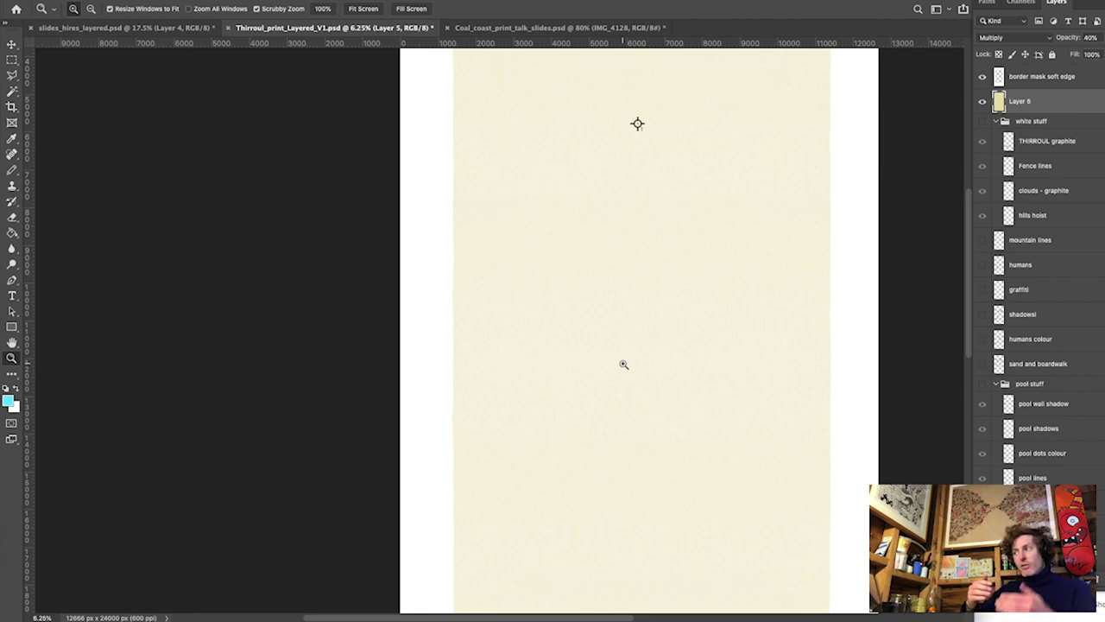
alt+click(623, 363)
alt+click(623, 363)
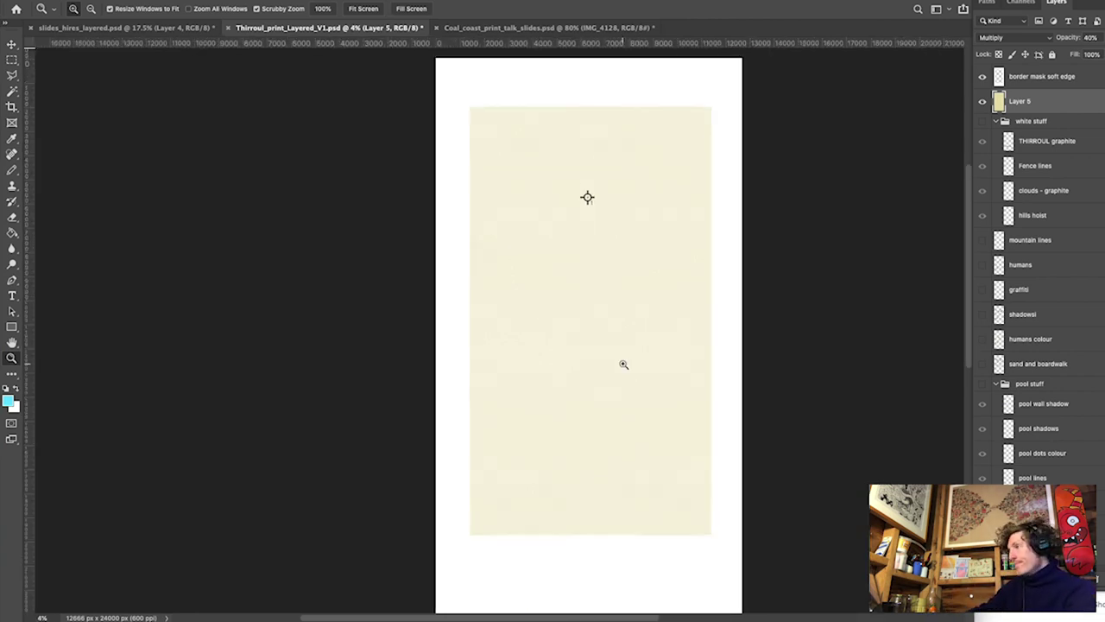
click(982, 102)
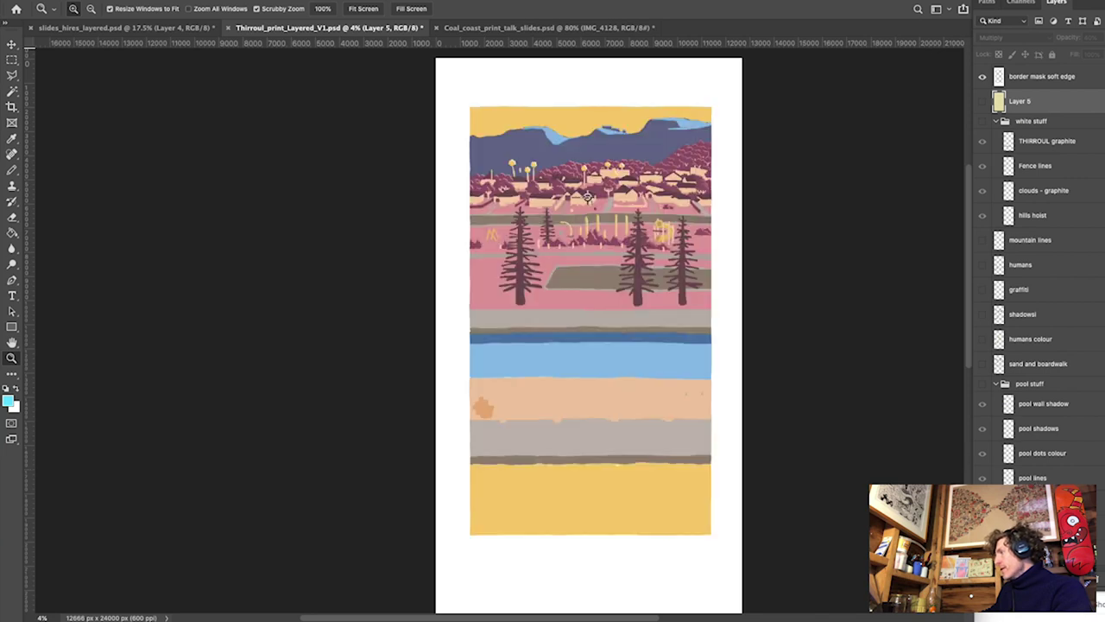
Show the white stuff group, mountain lines, humans, graffiti, shadowsi, humans colour, sand and boardwalk layers, and the pool stuff group
click(983, 122)
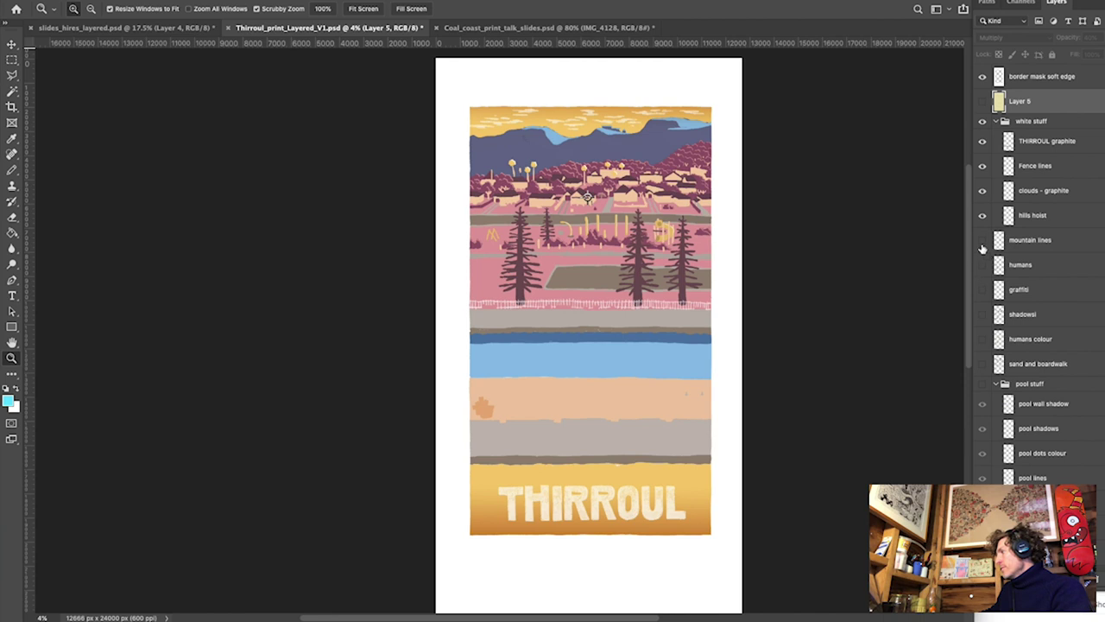
click(982, 240)
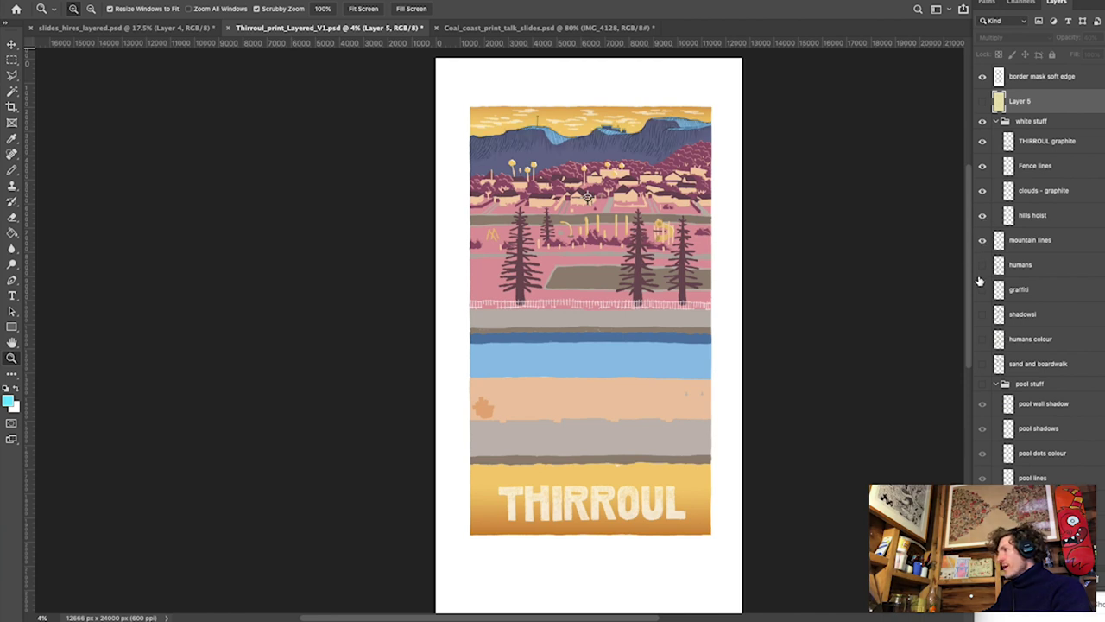
click(982, 265)
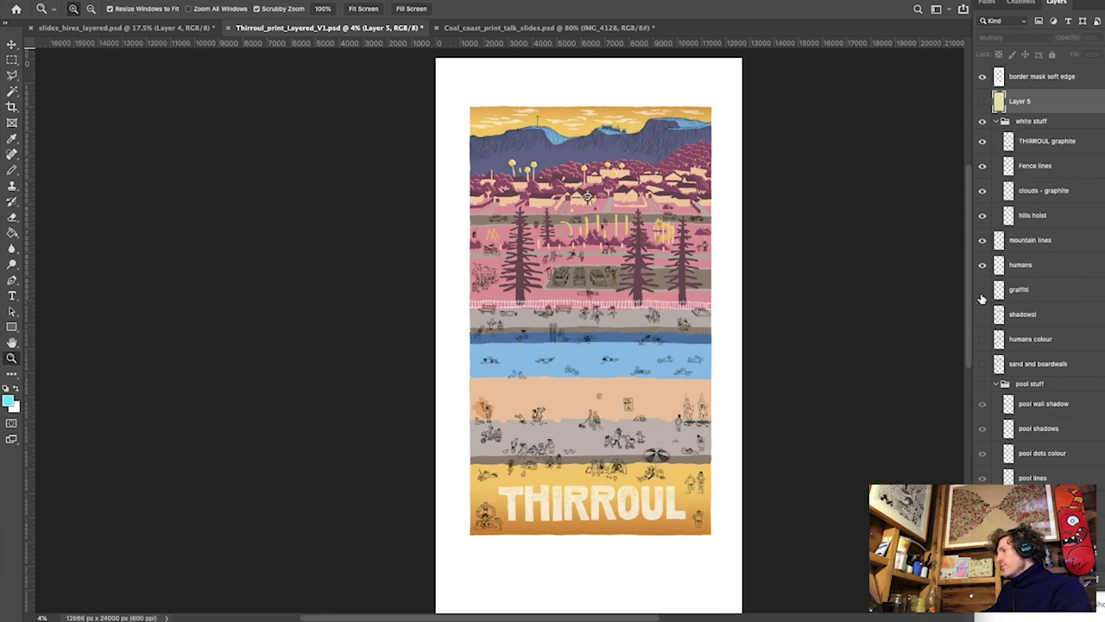
click(982, 290)
click(981, 314)
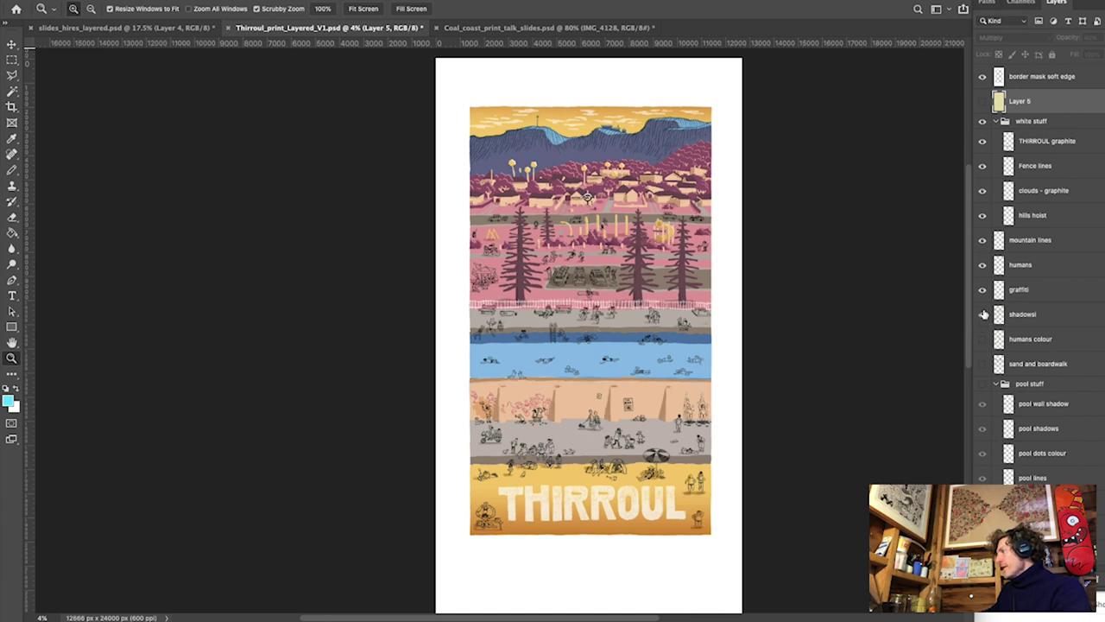
click(981, 340)
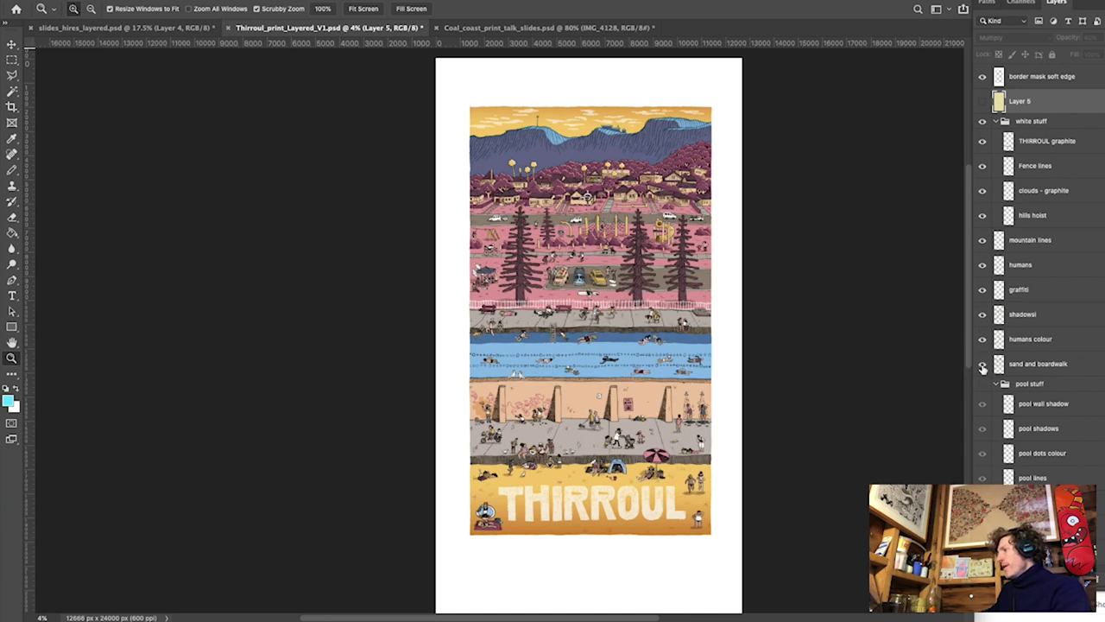
click(983, 384)
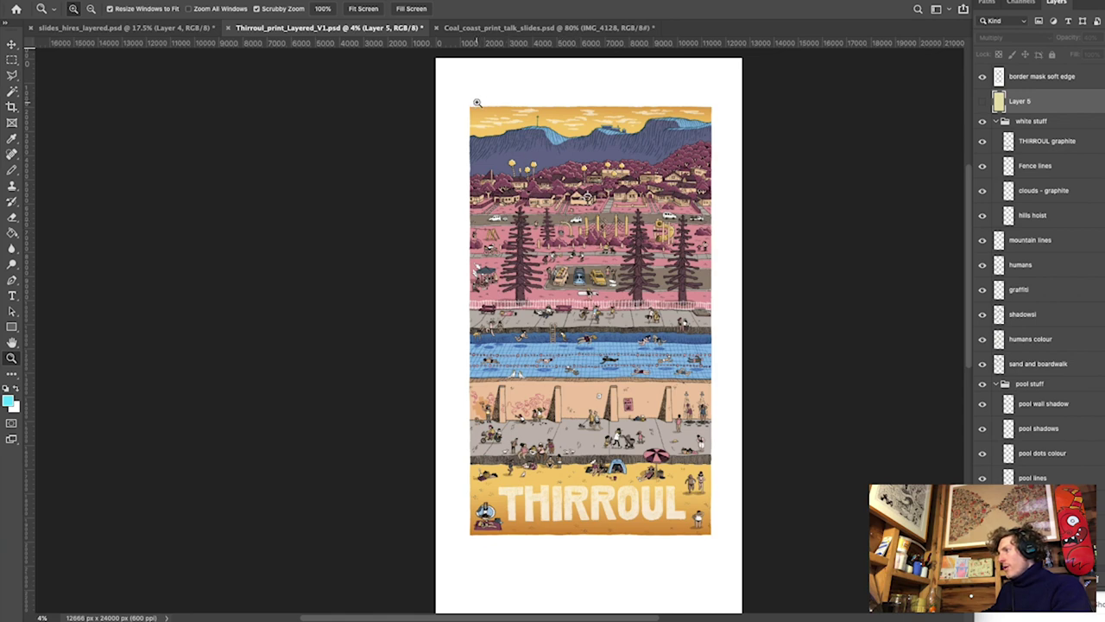
Show Layer 5 over the restored artwork and compare its paper texture off and on across the mountains and houses, leaving it visible
click(505, 89)
drag(504, 89, 942, 196)
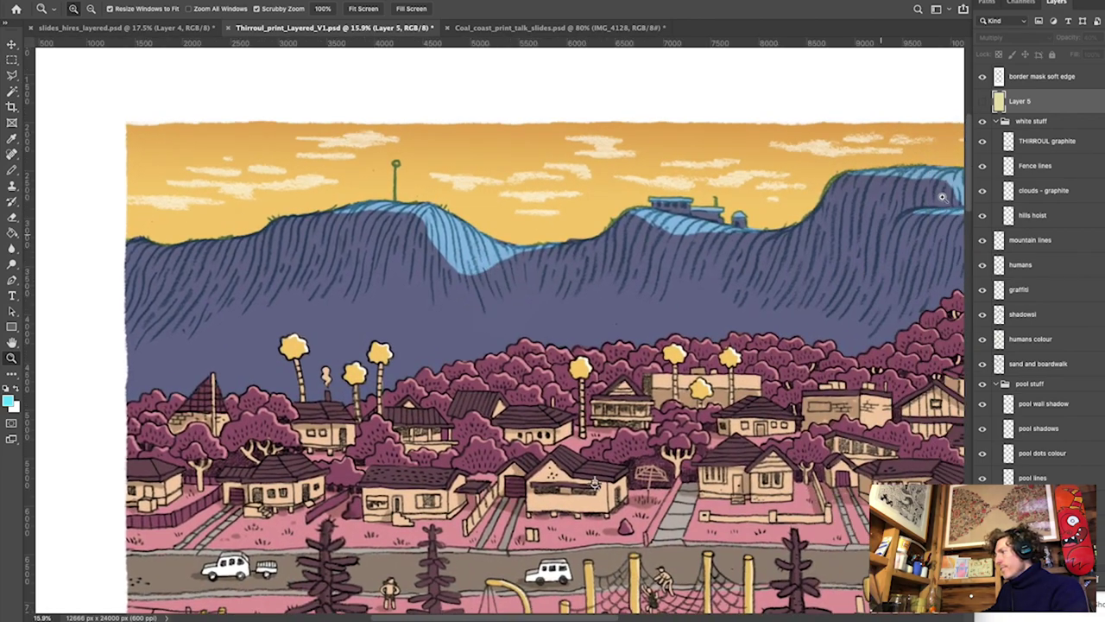
click(982, 101)
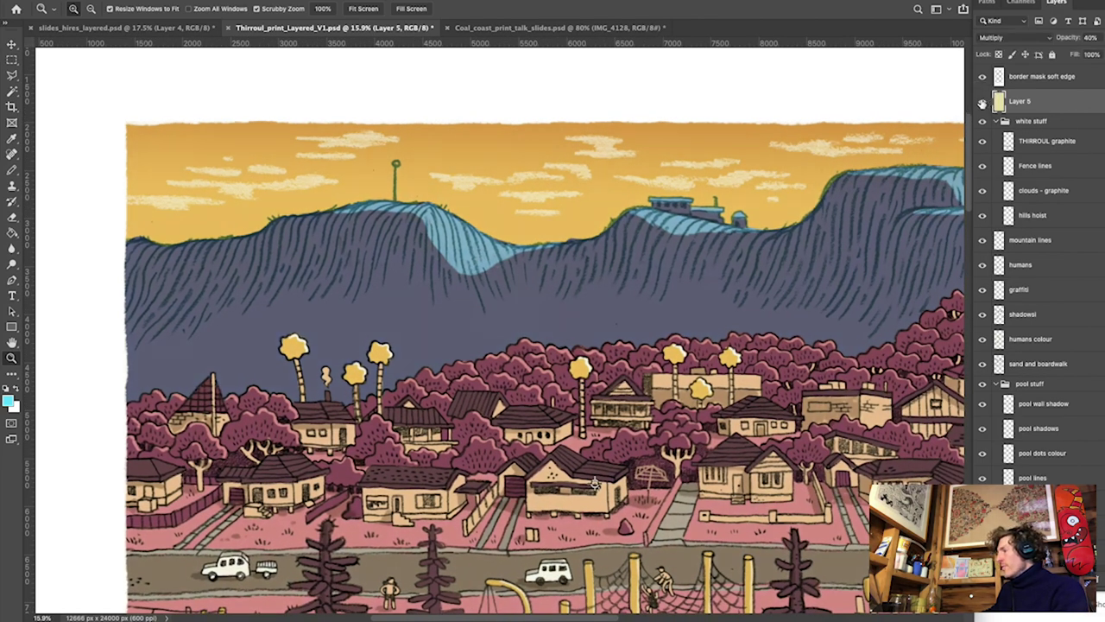
click(982, 101)
click(981, 101)
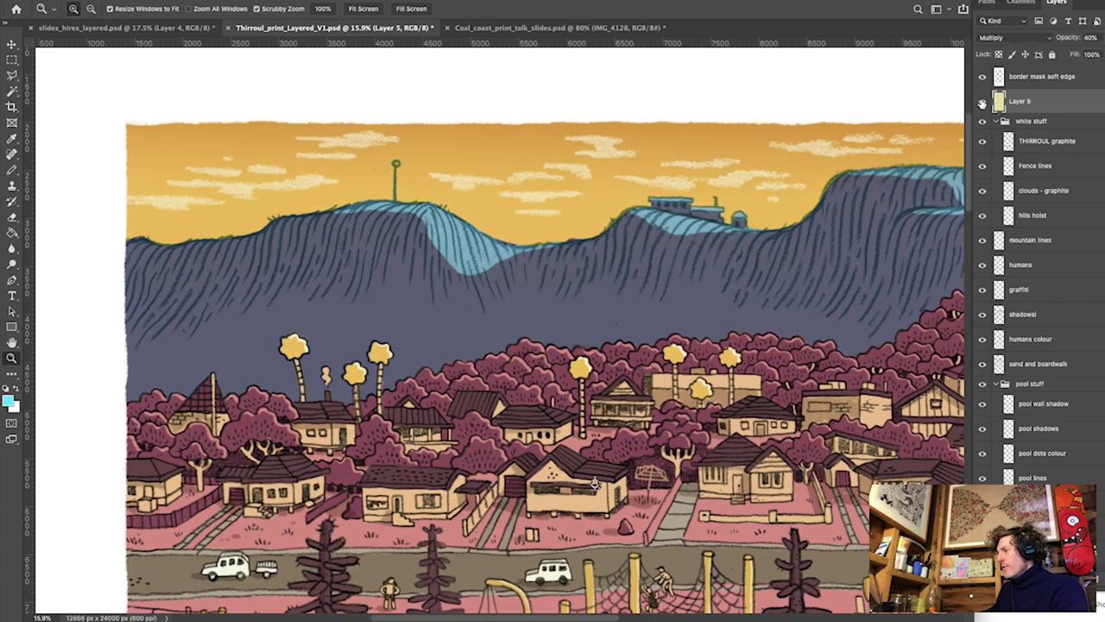
click(981, 102)
click(981, 101)
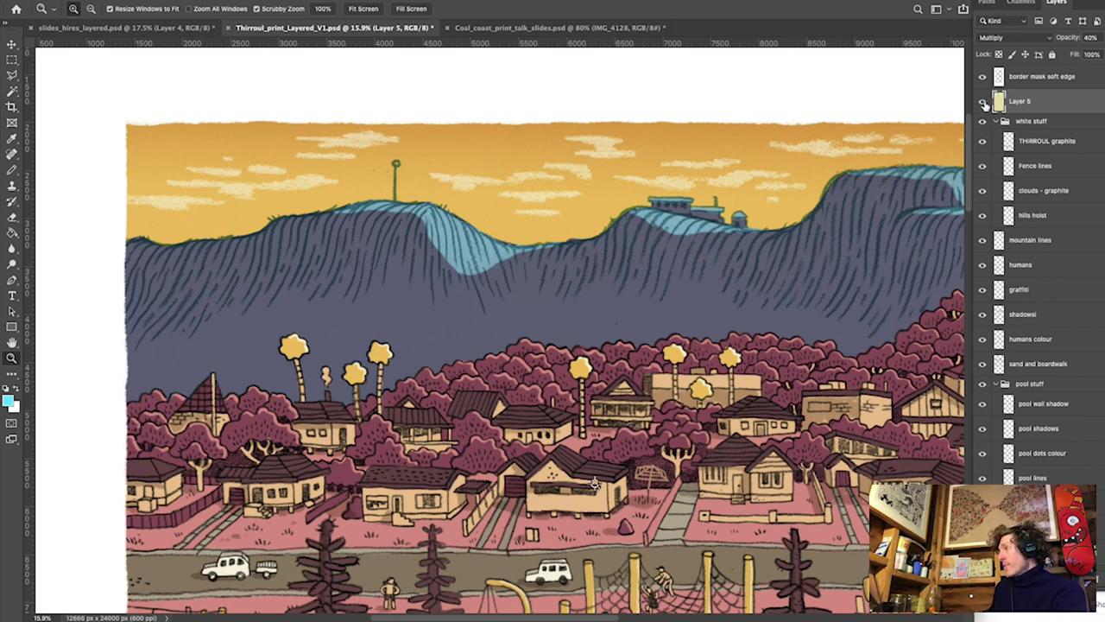
Examine the textured print from the houses down through the pool, wall and beach to the THIRROUL lettering, and return to the mountains
scroll(816, 263, down, 10)
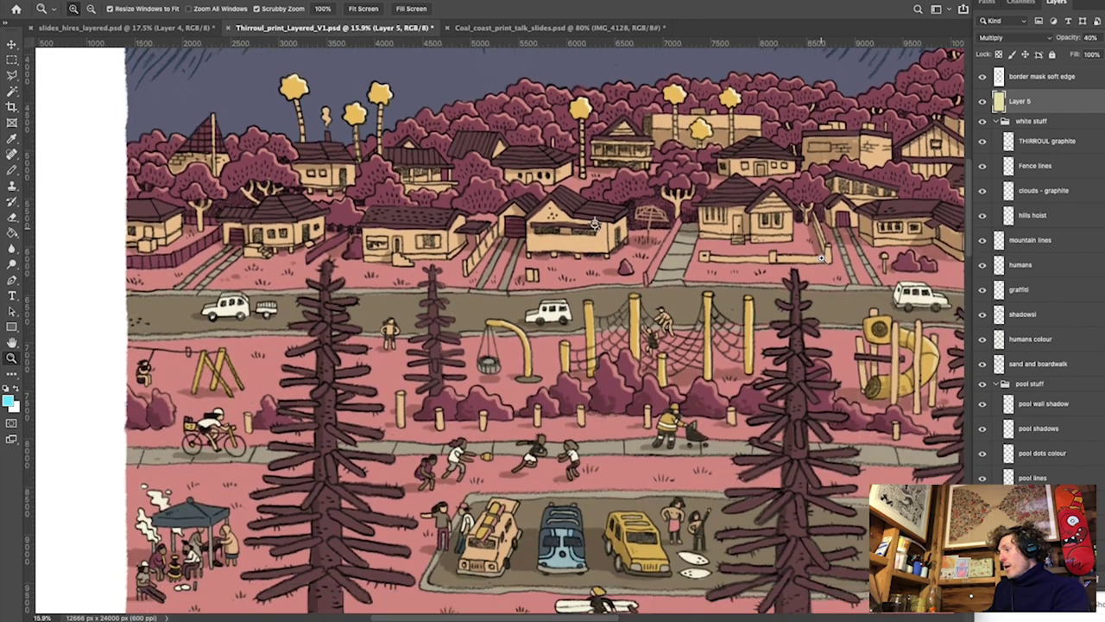
scroll(822, 257, down, 10)
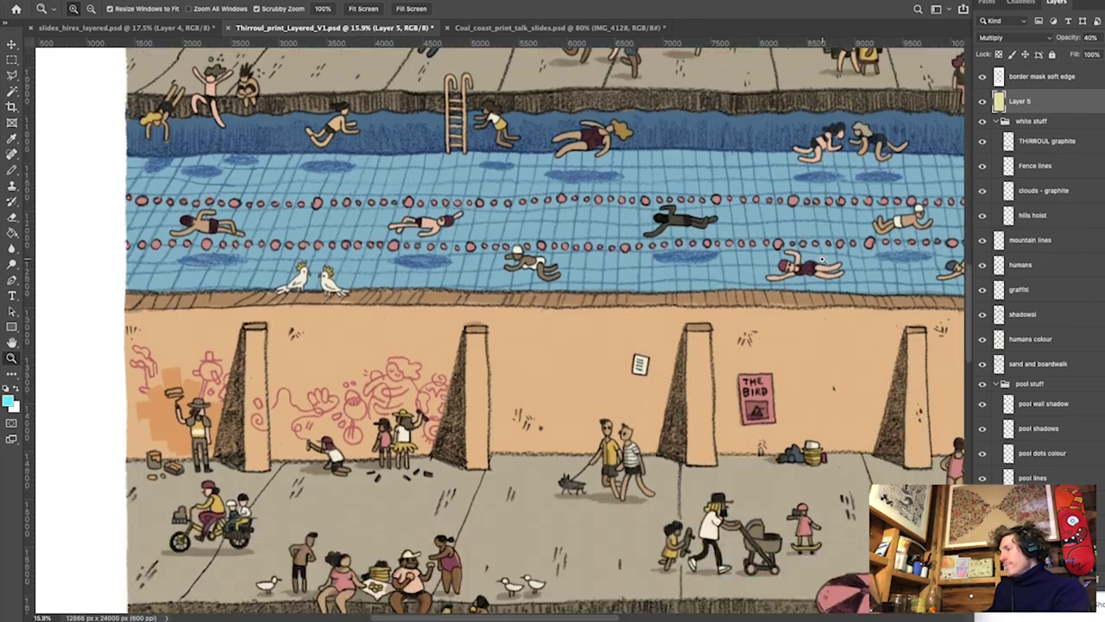
scroll(822, 259, down, 8)
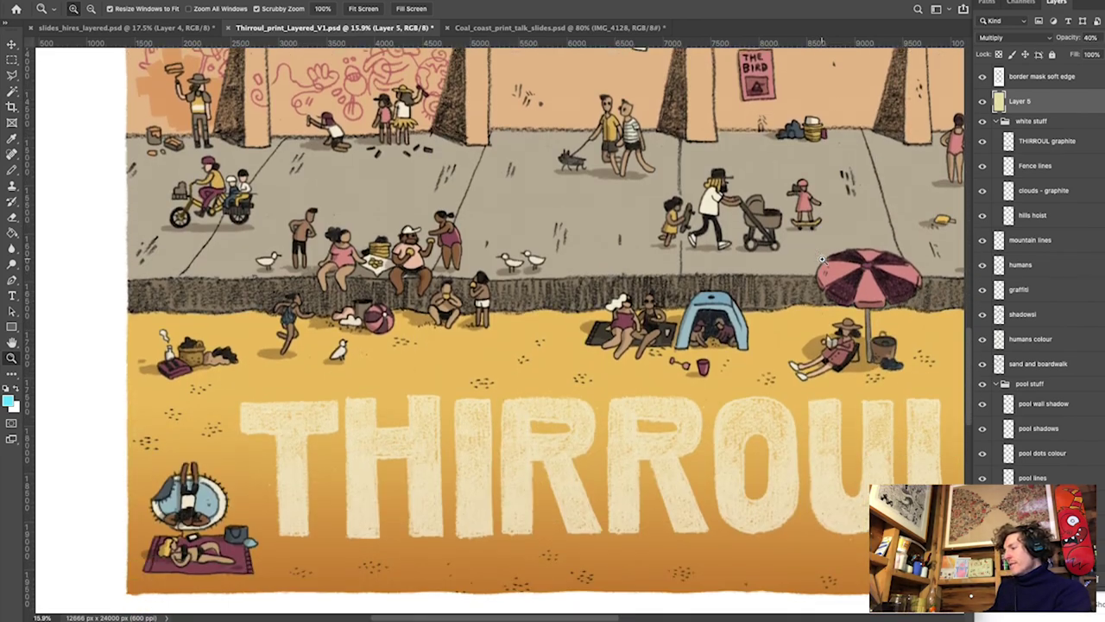
key(ctrl+minus)
key(ctrl+minus)
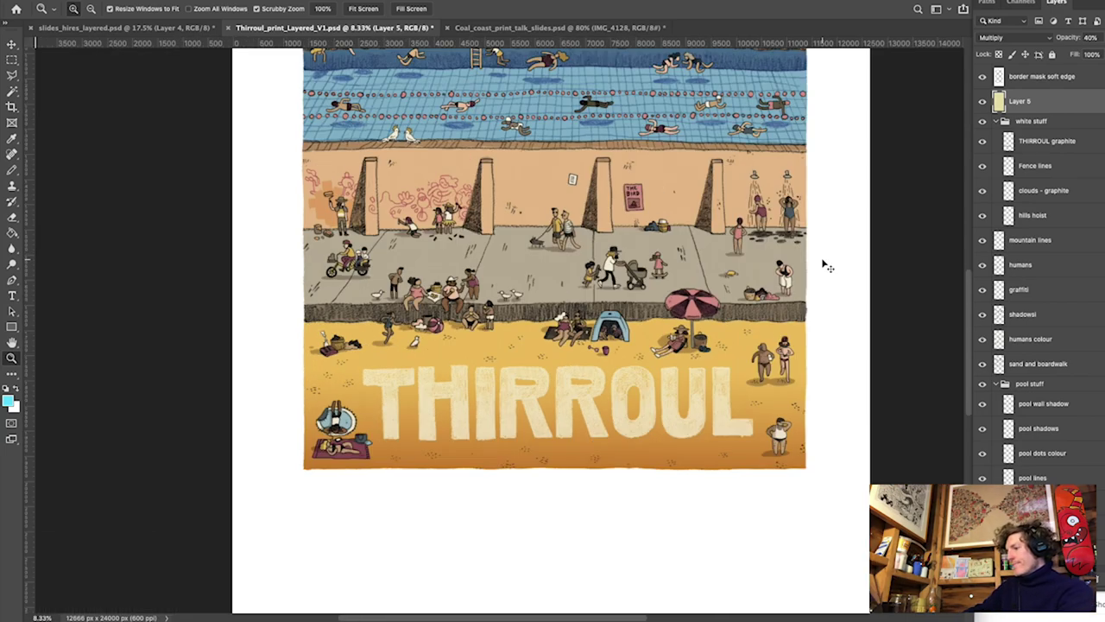
key(ctrl+plus)
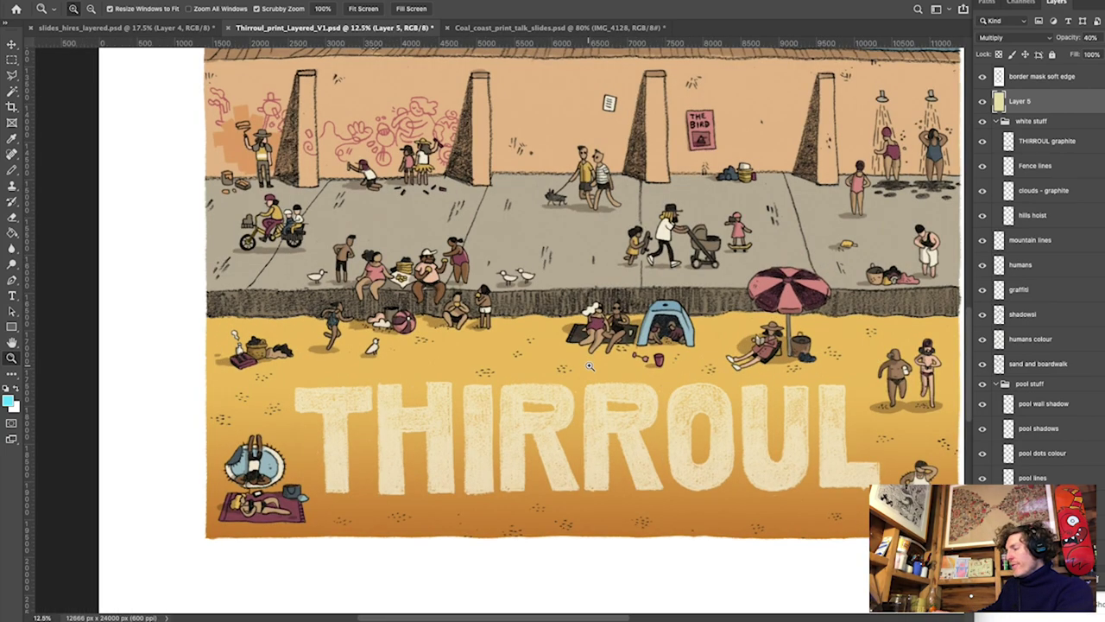
scroll(588, 366, up, 10)
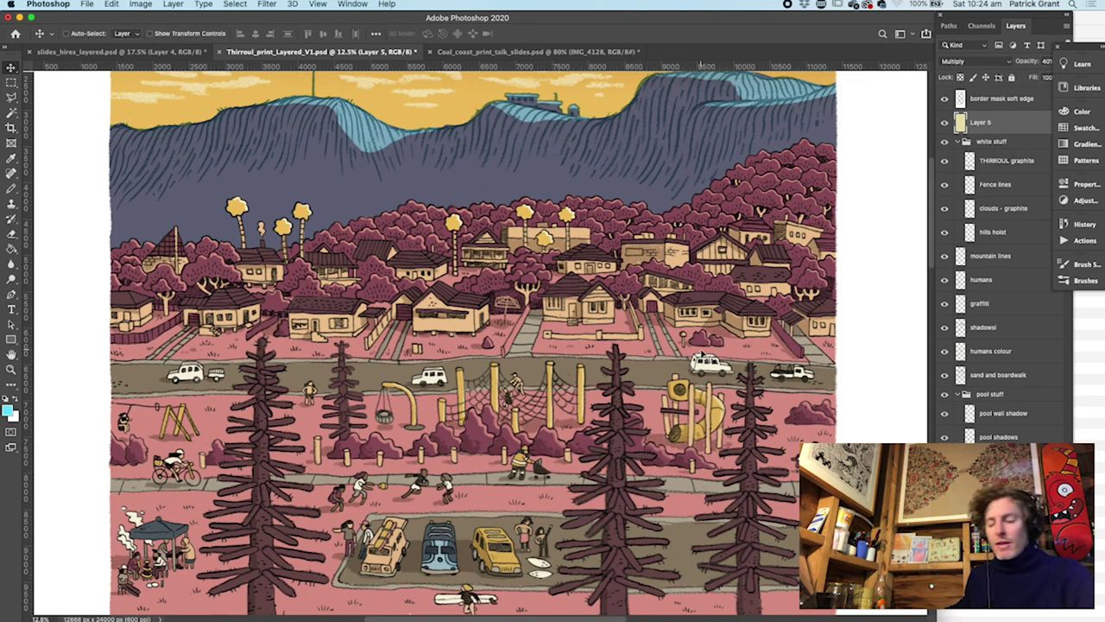
Examine the firefighter pushing a pram on the park footpath up close, and return to a wider view of the print
key(z)
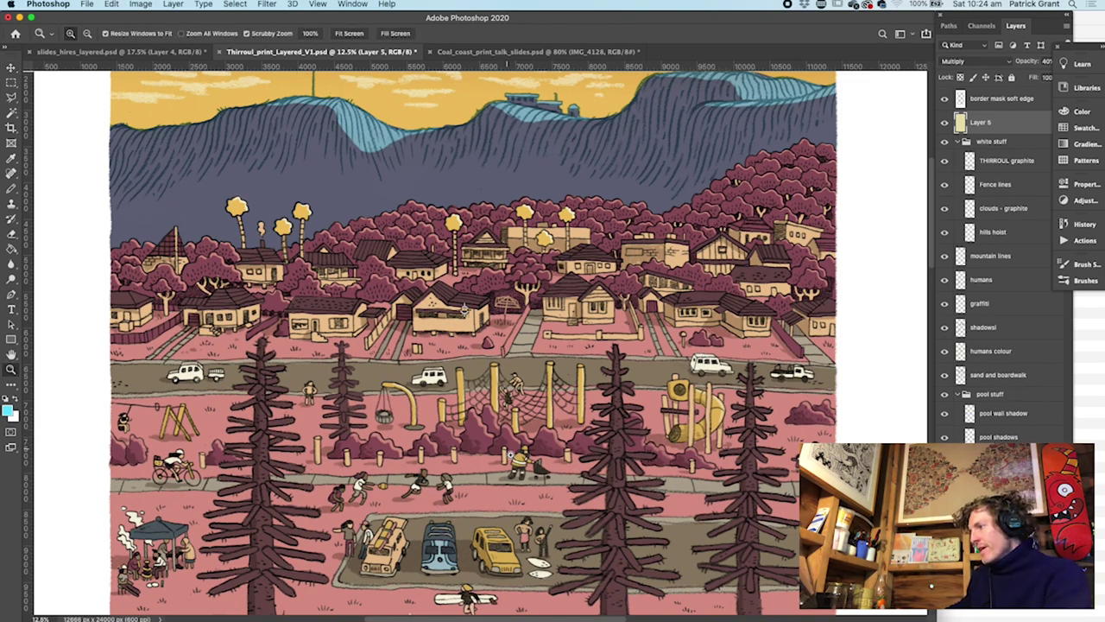
drag(518, 469, 604, 523)
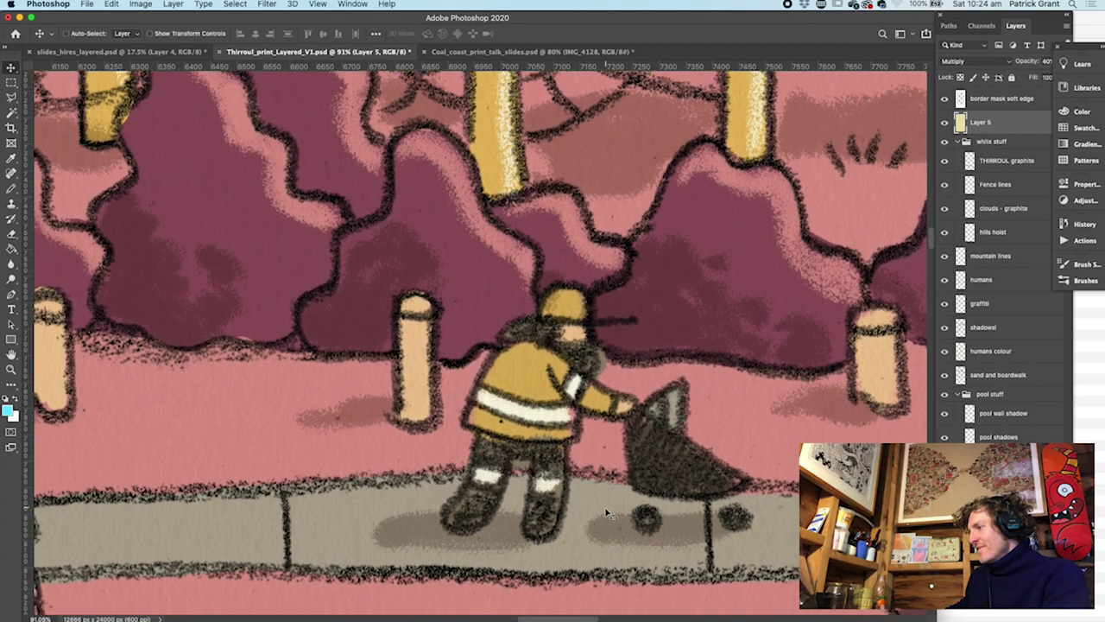
scroll(607, 512, down, 3)
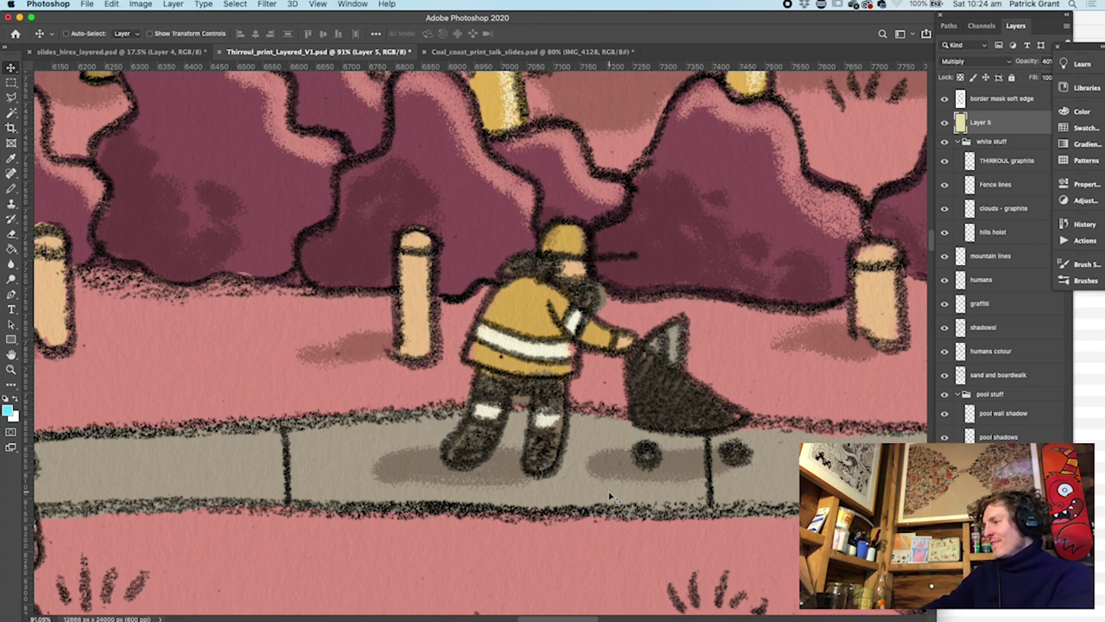
scroll(609, 498, down, 10)
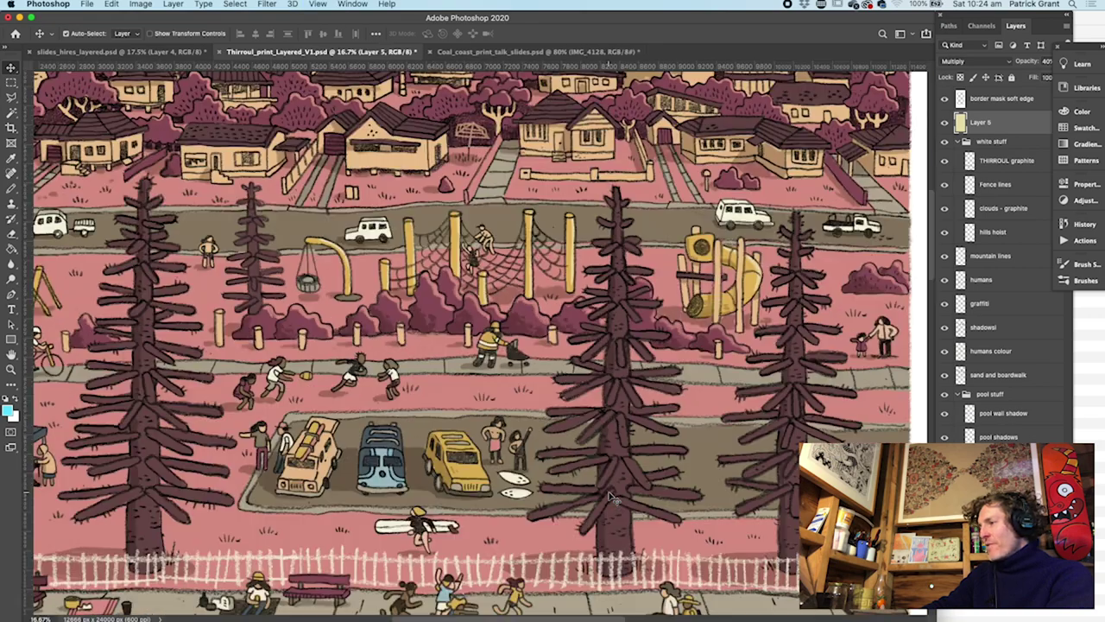
scroll(609, 498, down, 1)
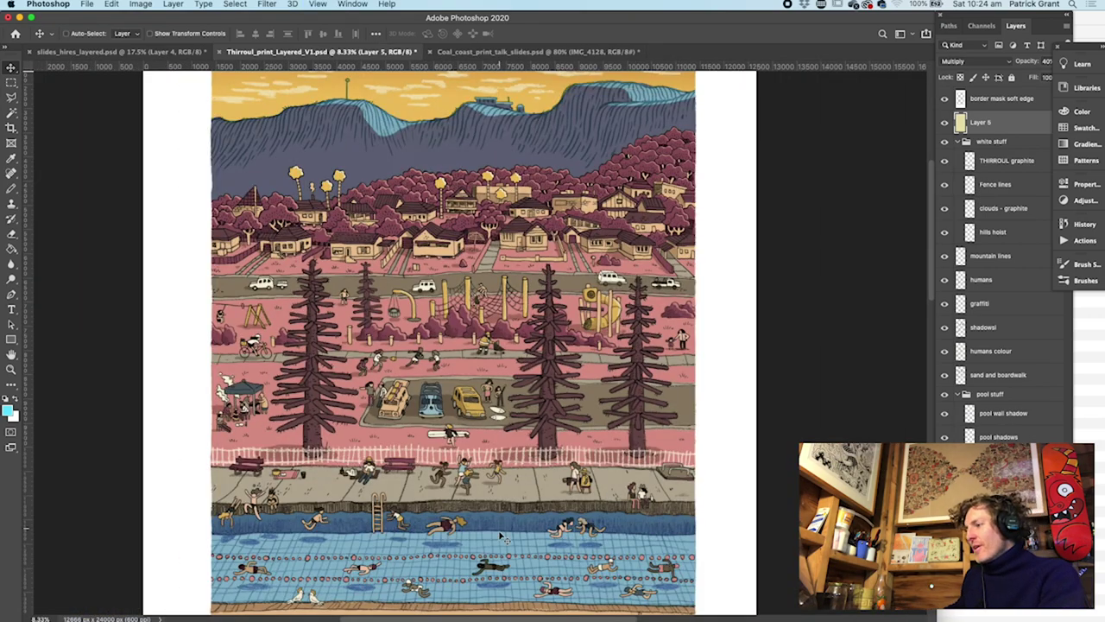
Examine the pool and boardwalk area, ending with a close view of the couple walking a dog beside the wall
scroll(530, 488, down, 5)
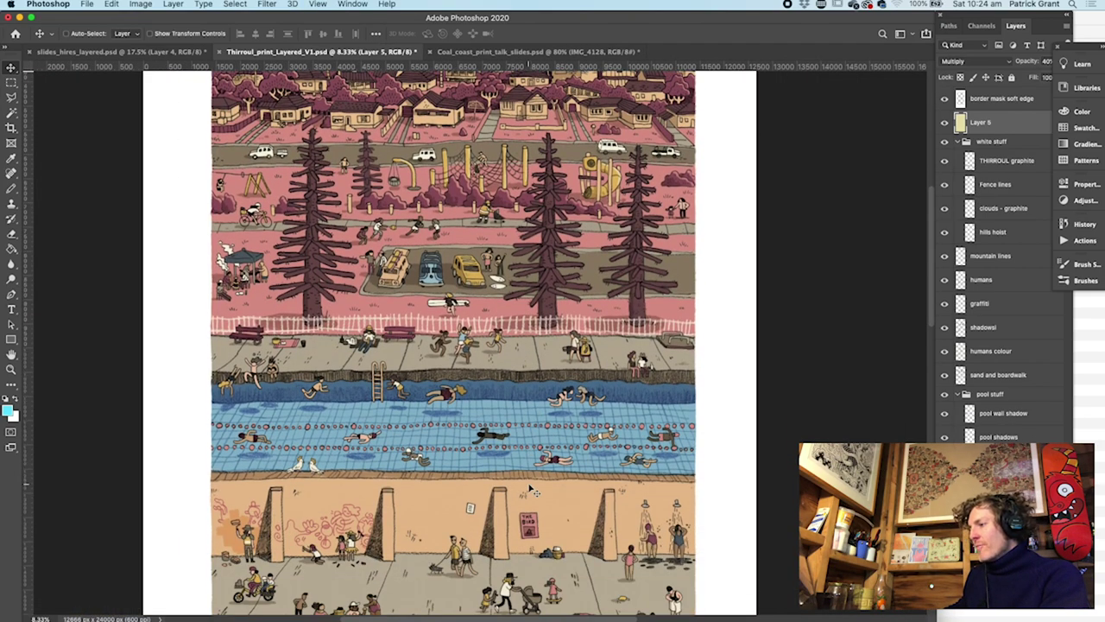
scroll(531, 491, down, 2)
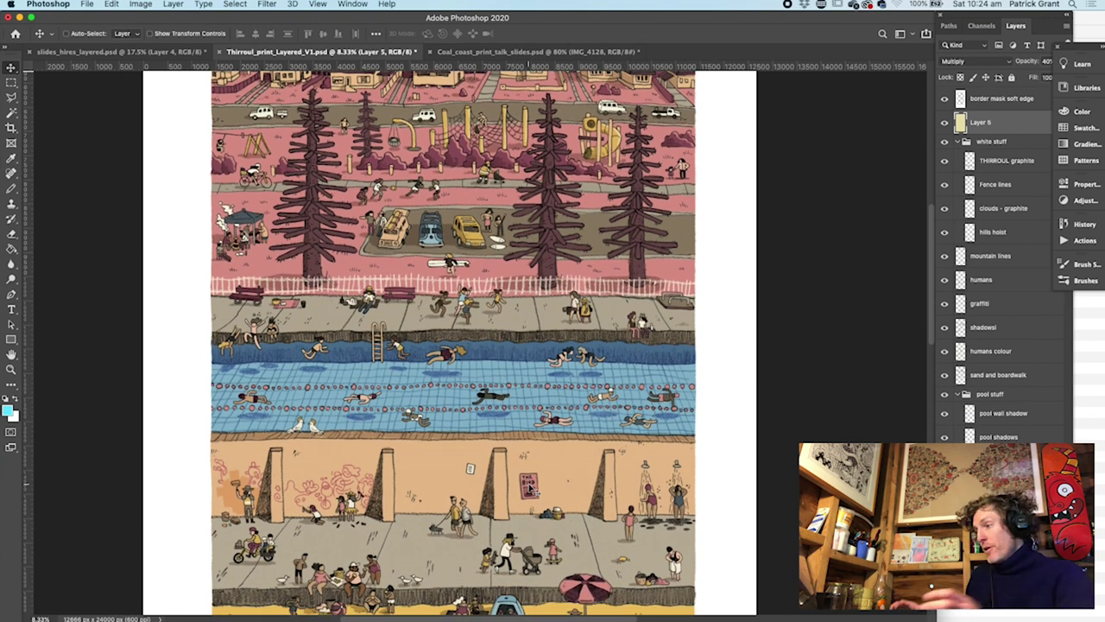
key(z)
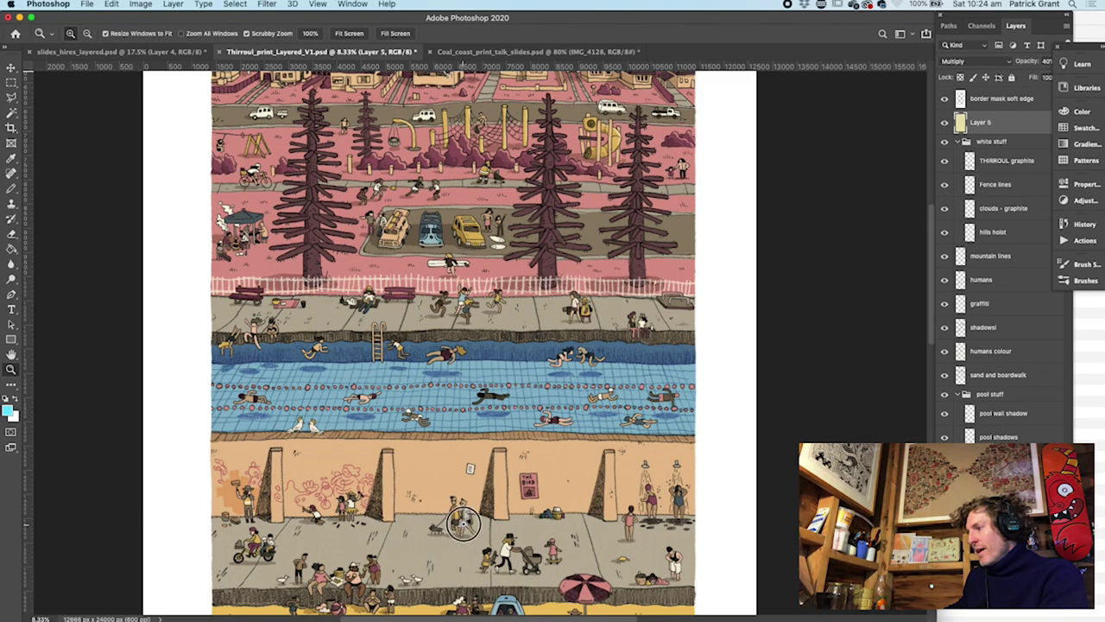
click(488, 540)
drag(488, 540, 534, 568)
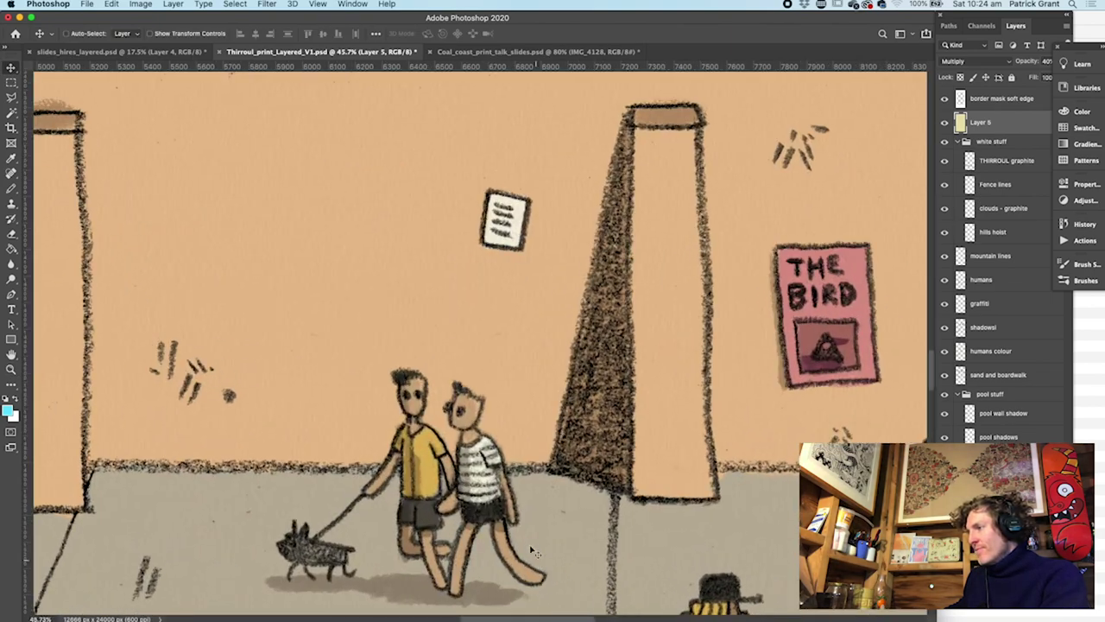
Examine the cargo bike family on the boardwalk, and the wall painter and graffiti artists above them
key(v)
scroll(532, 544, down, 1)
scroll(533, 543, down, 3)
drag(549, 617, 436, 614)
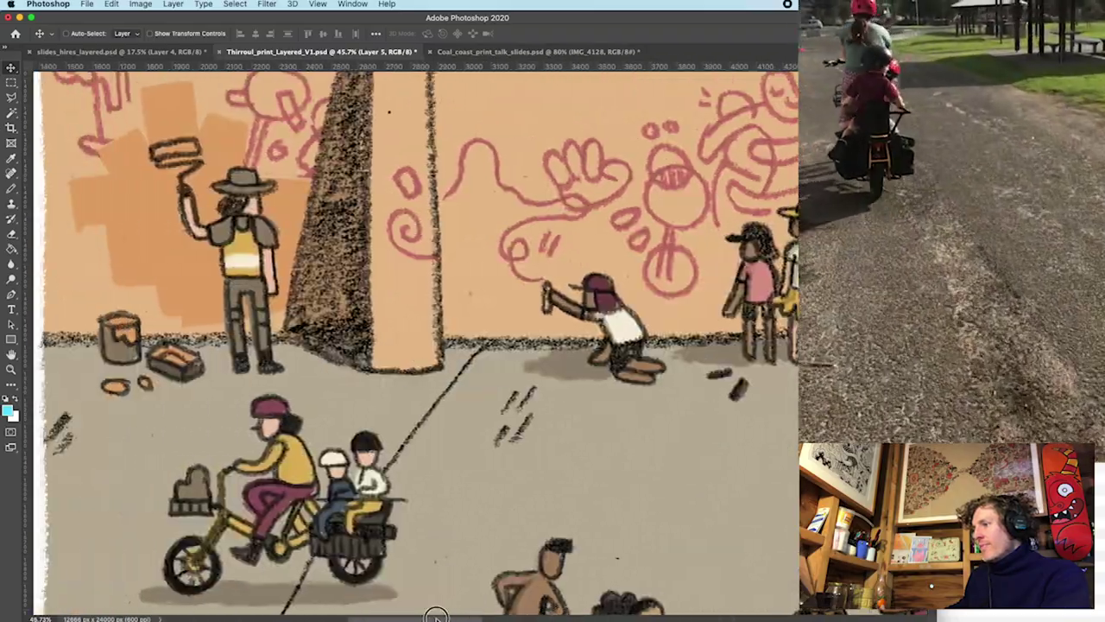
scroll(296, 347, down, 3)
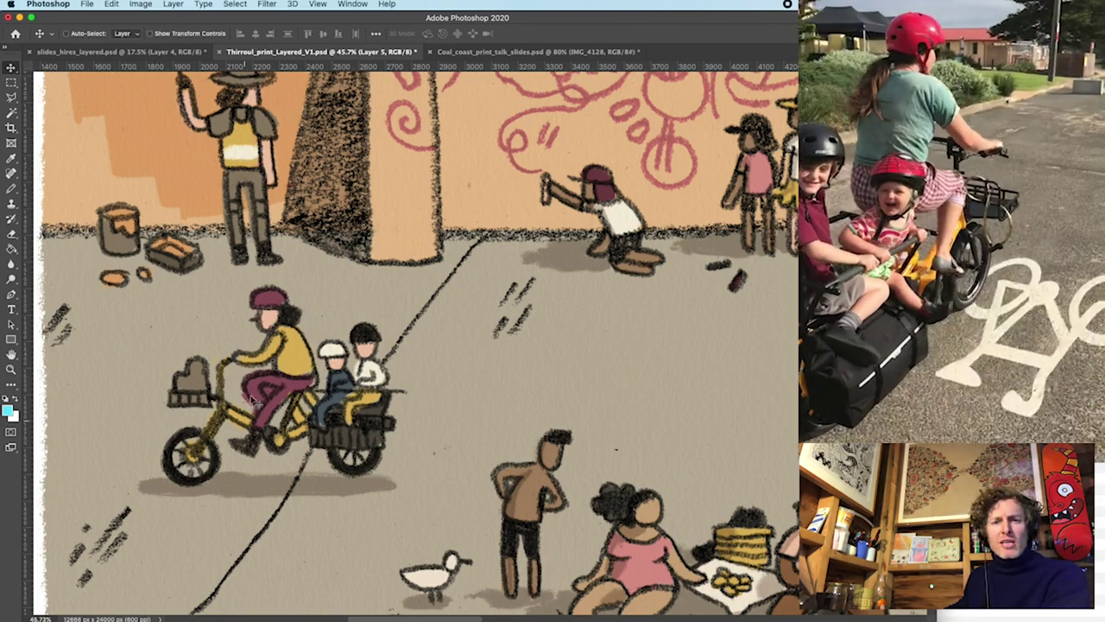
scroll(507, 413, up, 5)
scroll(507, 413, up, 1)
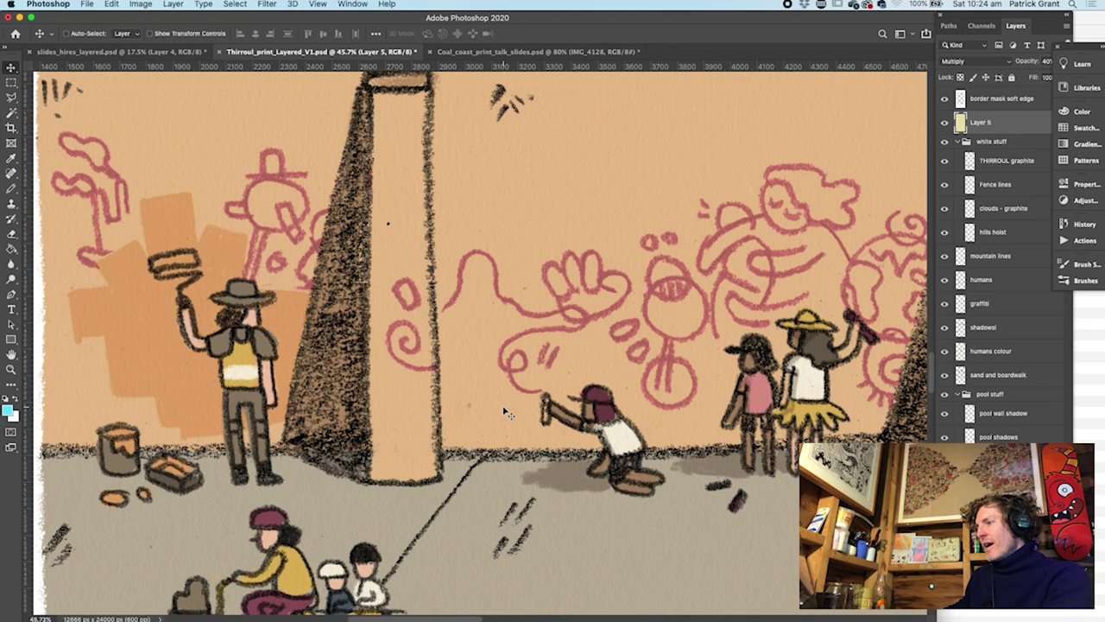
scroll(506, 413, up, 1)
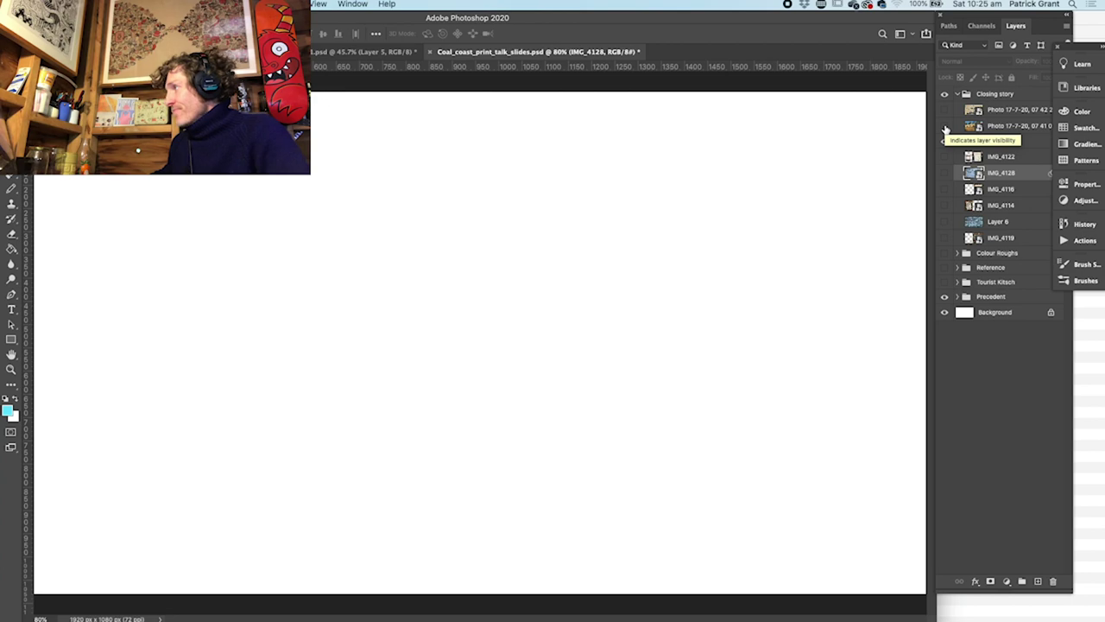
In Coal_coast_print_talk_slides.psd, show the mural photo 07 41 04 in the Closing story group, and replace it with photo 07 42 28
click(945, 129)
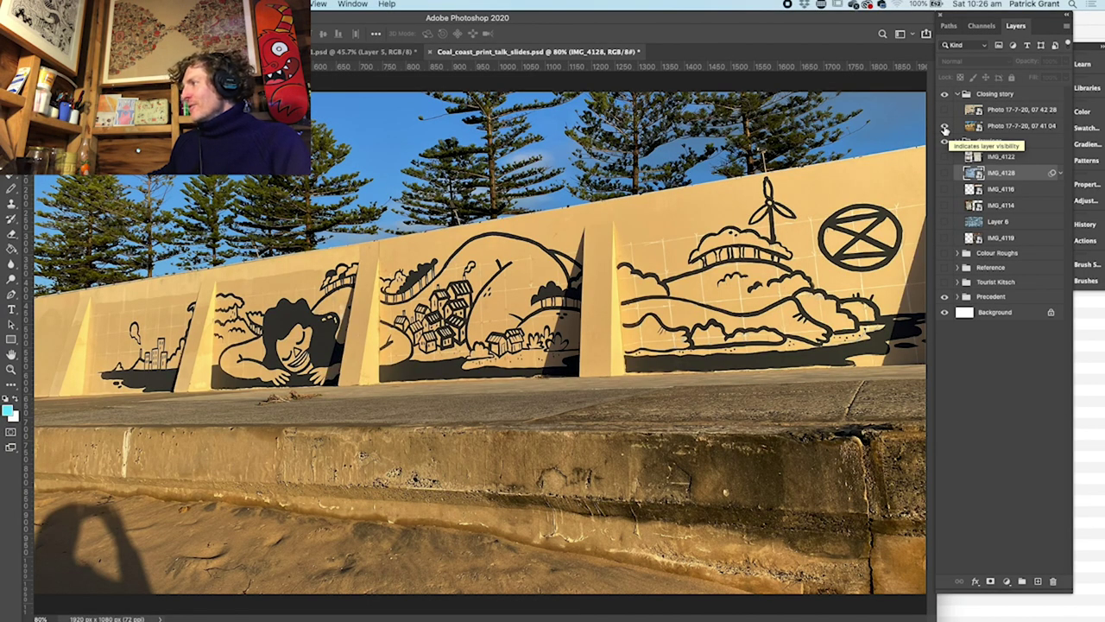
click(946, 126)
click(944, 110)
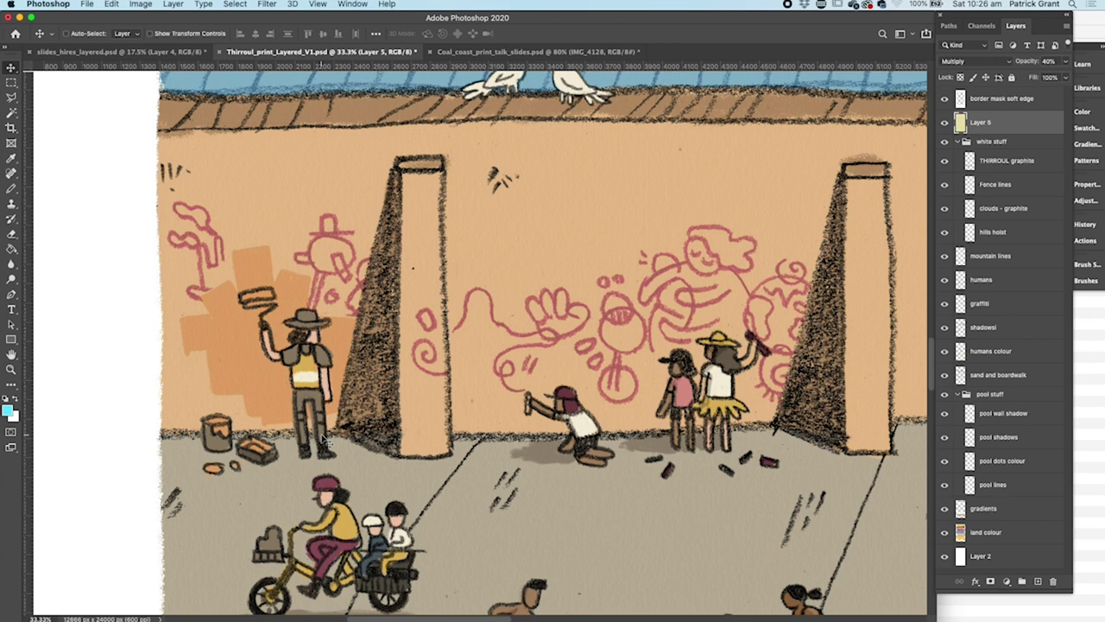
Examine the graffiti wall scene in Thirroul_print_Layered_V1.psd with more of the surrounding pool and boardwalk in view
key(super+minus)
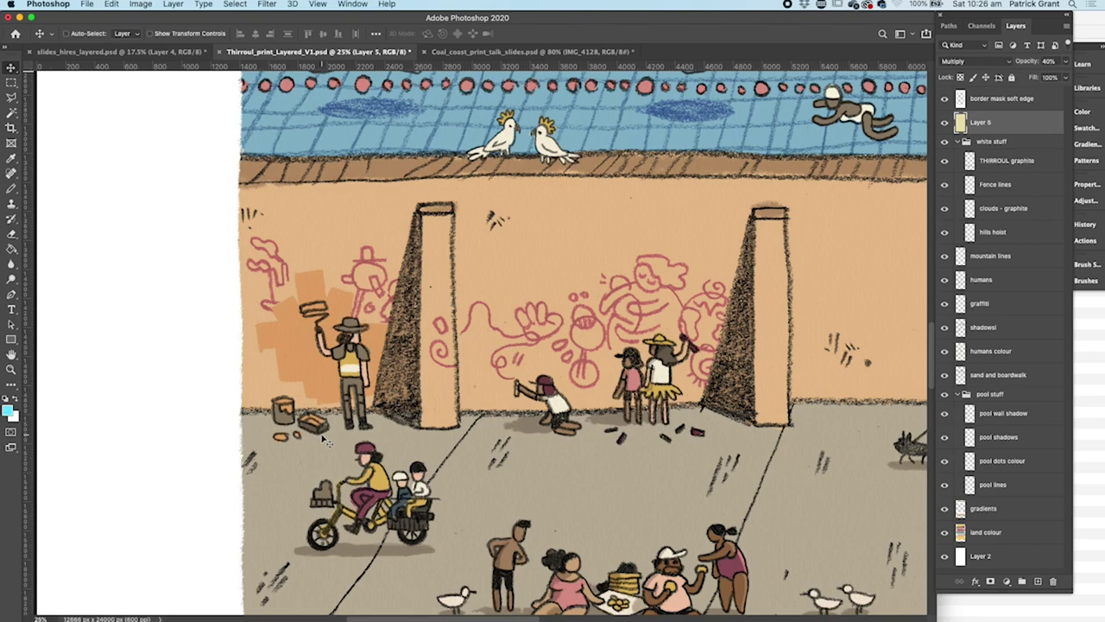